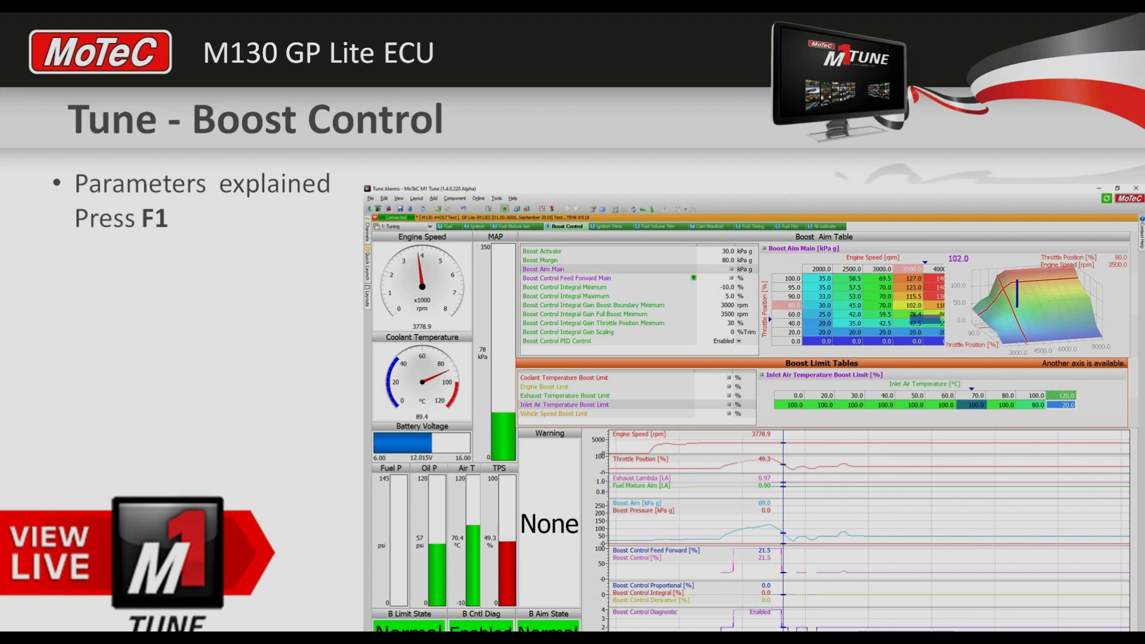
Step: Switch to MoTeC M1 Tune and display the Boost Aim Main table on the Boost Control worksheet
key(alt+Tab)
key(alt+Tab)
key(alt+Tab)
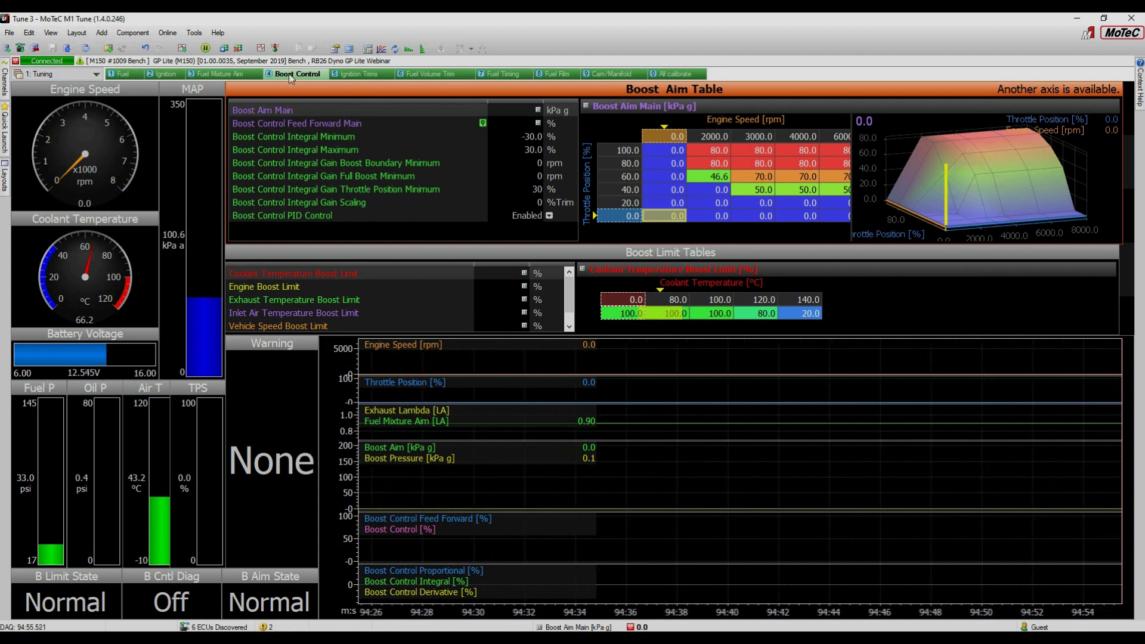
click(326, 109)
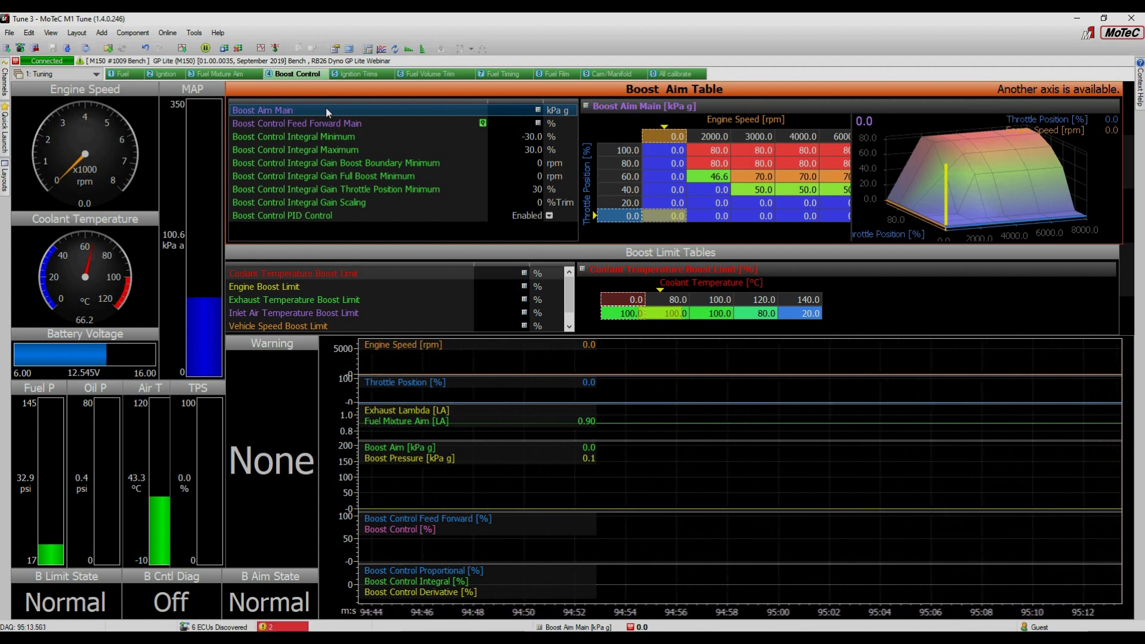
Step: Examine the Boost Aim Main values over throttle position at 0 rpm and across engine speed in the 80 and 100 % throttle rows
click(672, 153)
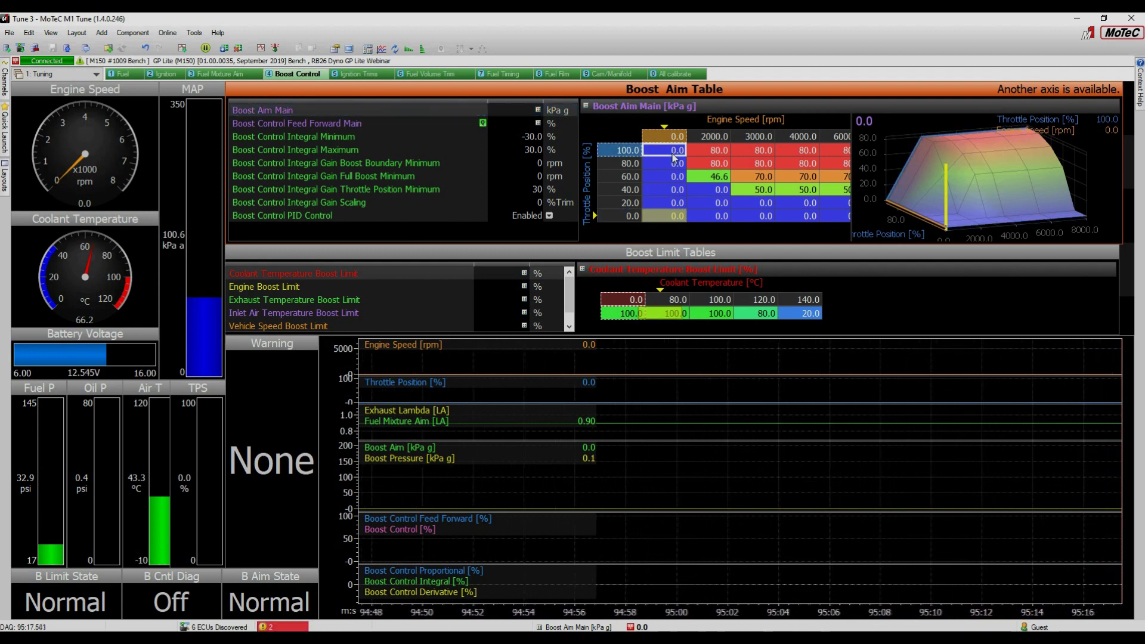
key(Down)
key(Down)
key(Down)
key(Down)
key(Up)
key(Up)
key(Up)
key(Up)
key(Right)
key(Right)
key(Right)
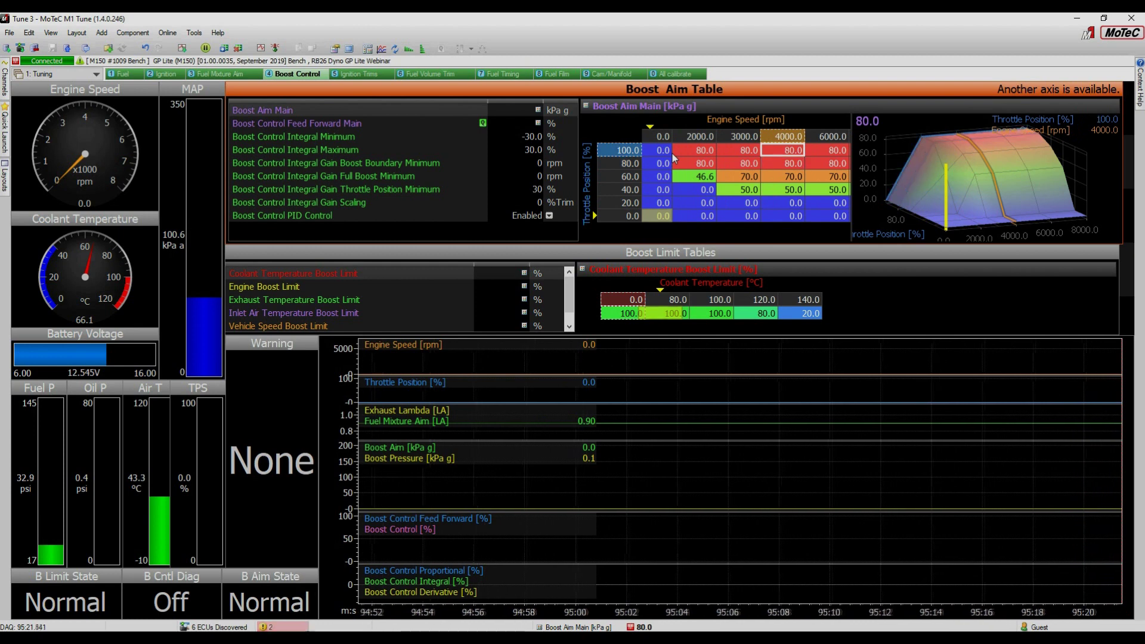
key(Right)
key(Right)
key(Down)
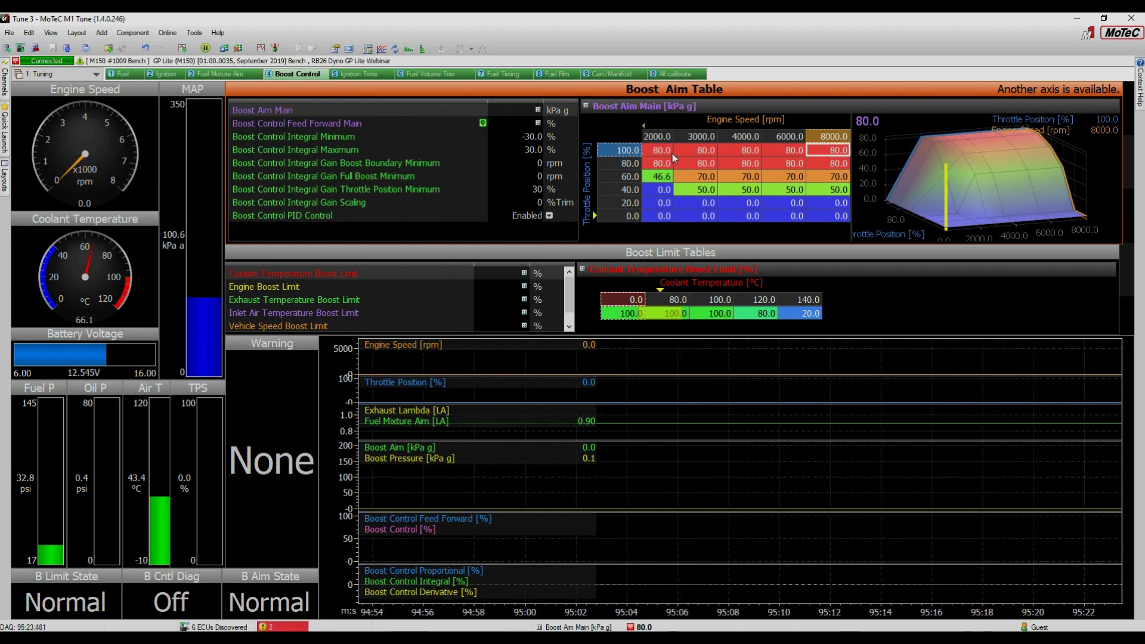
key(Left)
key(Left)
key(Left)
key(Left)
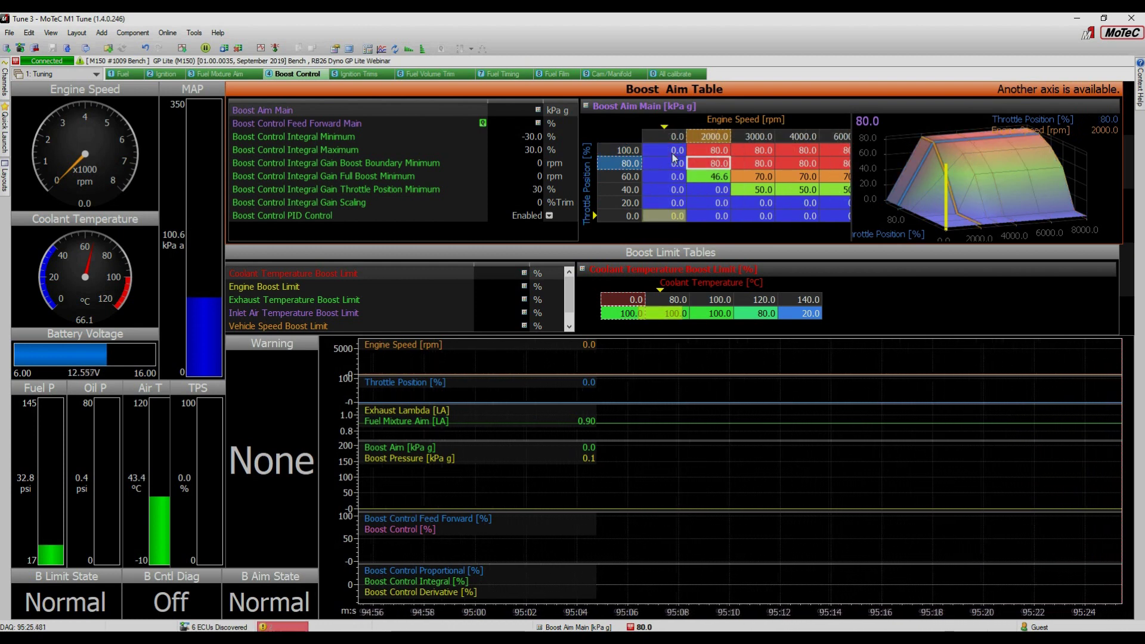
key(Right)
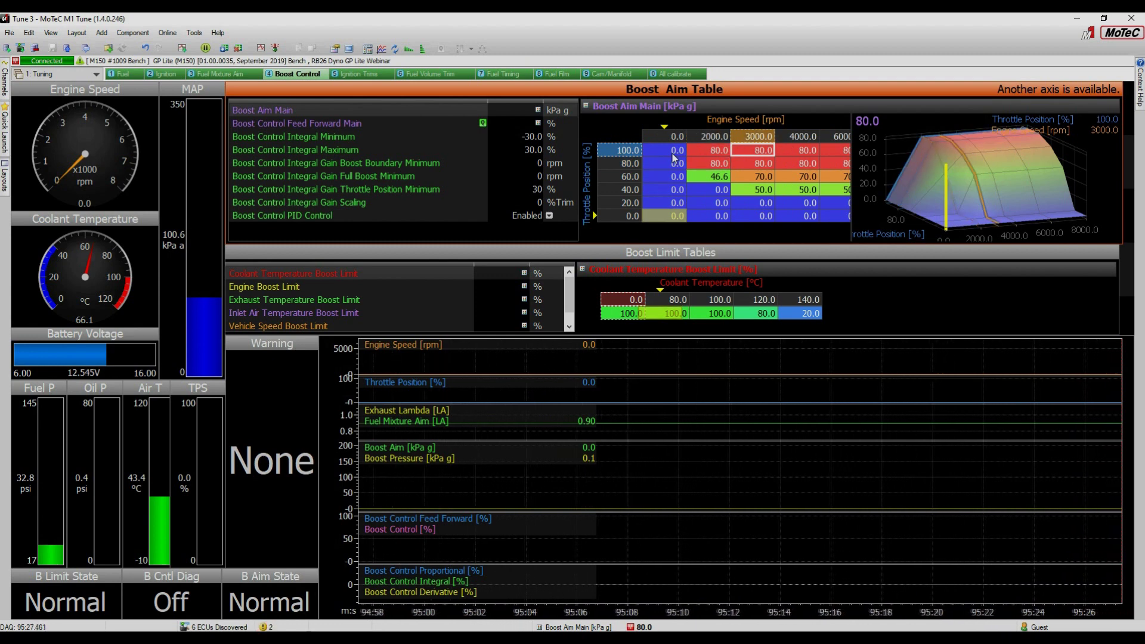
key(Up)
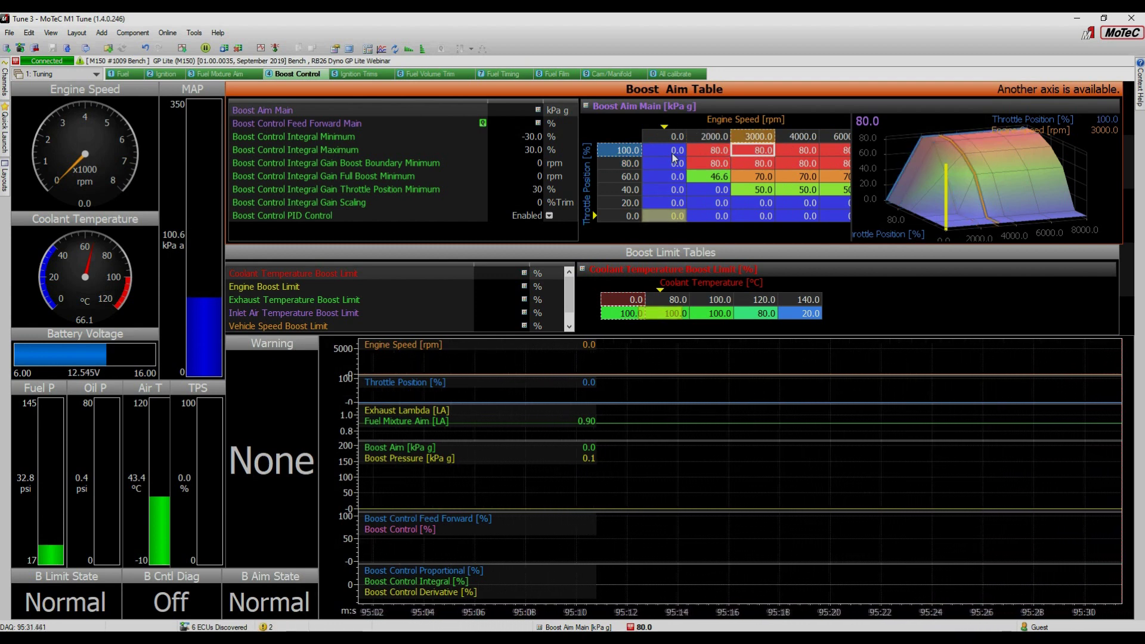
Step: Examine the boost aim down the 8000 rpm column and across engine speed in the 0 and 20 % throttle rows
key(Right)
key(Right)
key(Right)
key(Down)
key(Down)
key(Down)
key(Down)
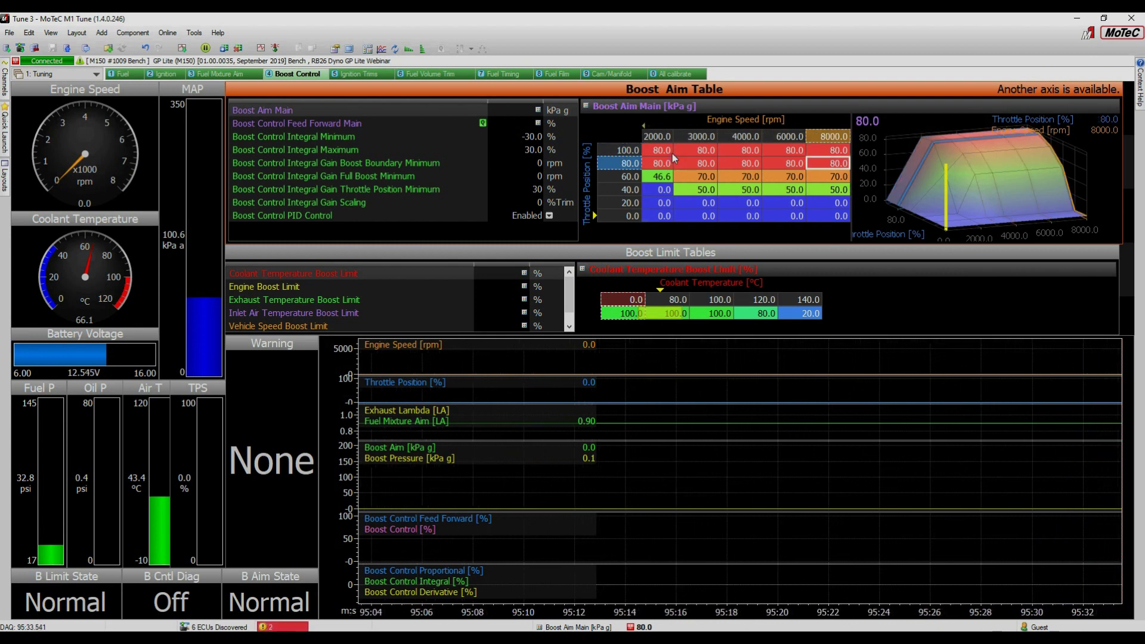
key(Down)
key(Left)
key(Left)
key(Left)
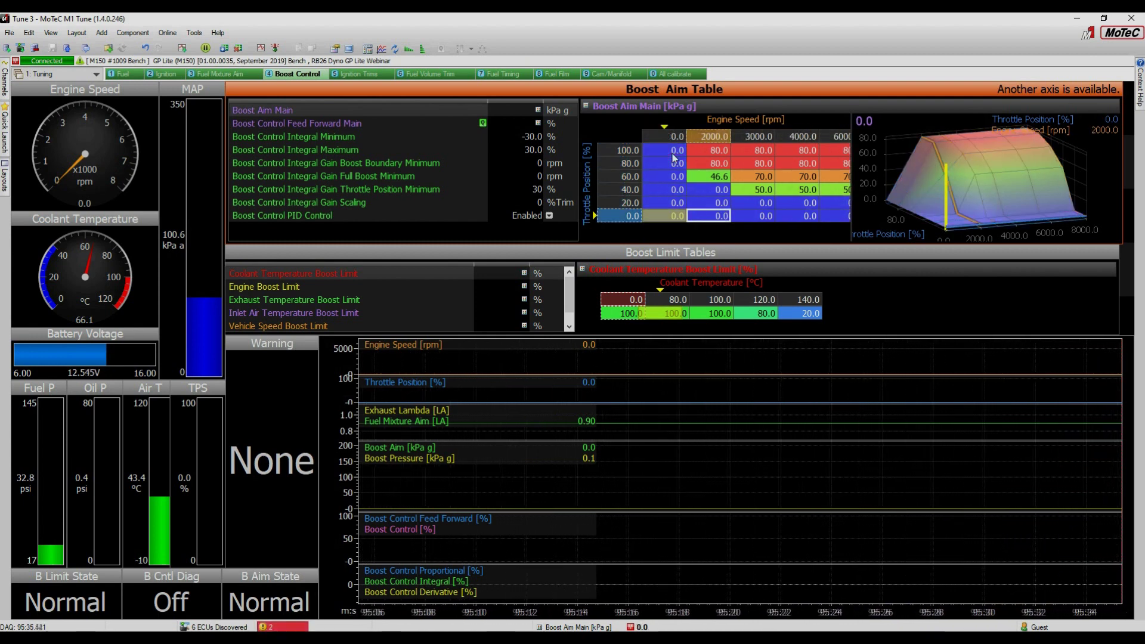
key(Up)
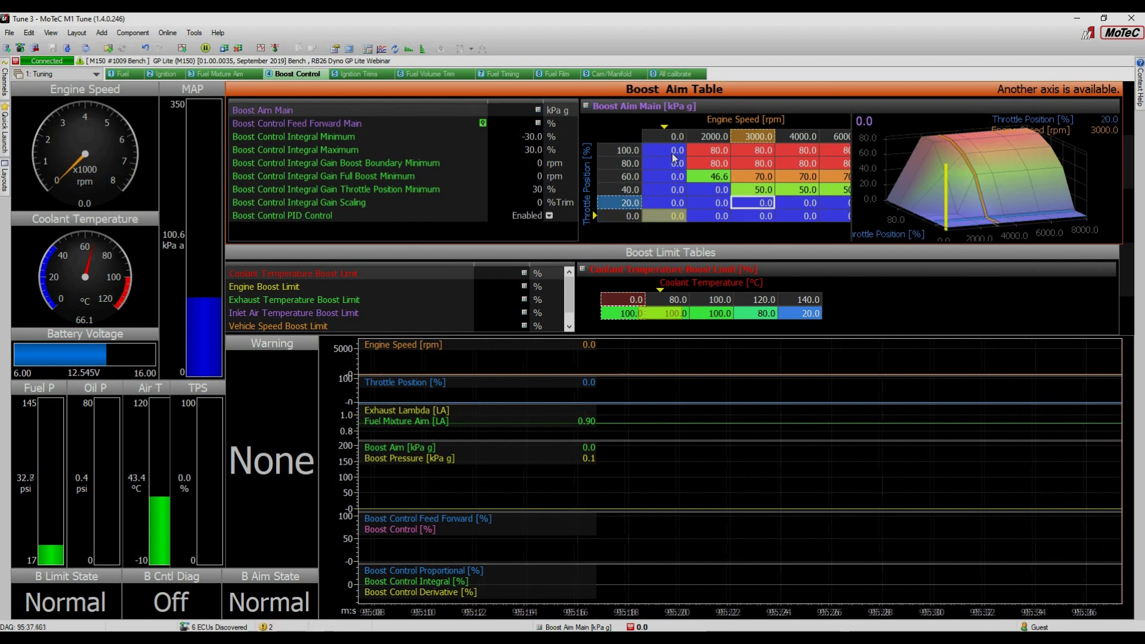
key(Right)
key(Right)
key(Right)
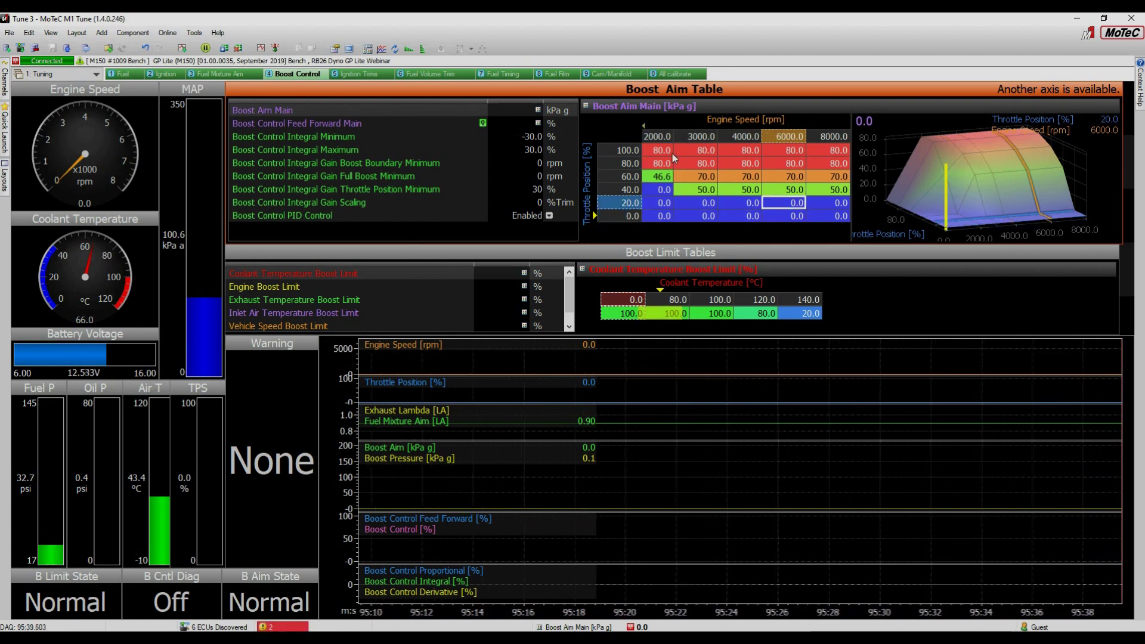
Step: Examine how the boost aim builds through the mid-throttle rows up to 100 % throttle at 8000 rpm
key(Left)
key(Left)
key(Left)
key(Up)
key(Up)
key(Up)
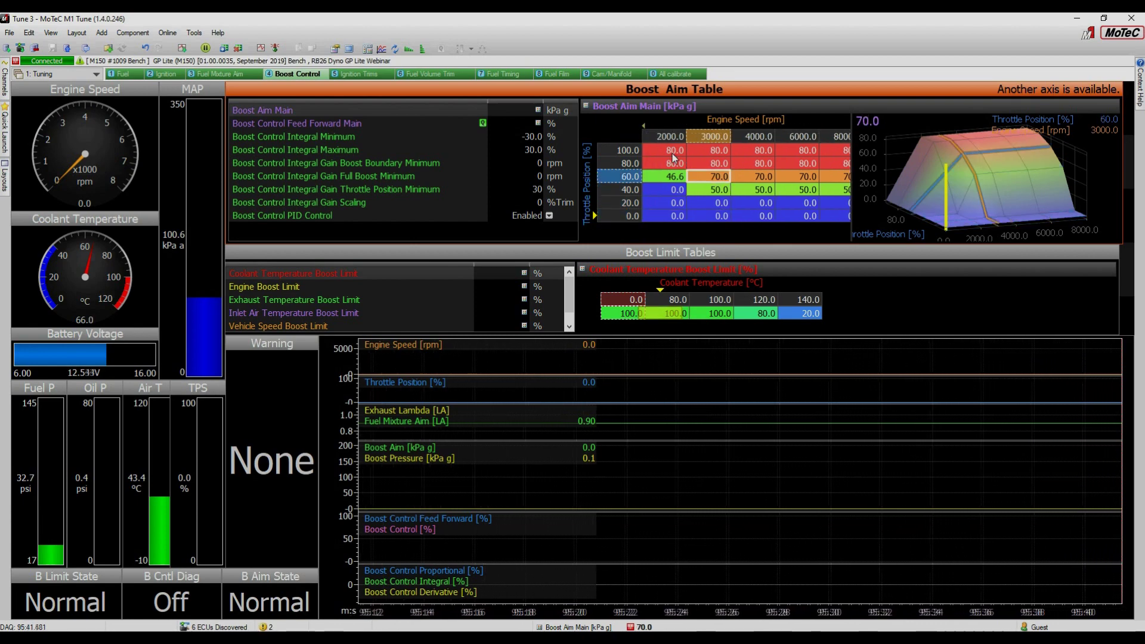
key(Left)
key(Down)
key(Up)
key(Right)
key(Right)
key(Right)
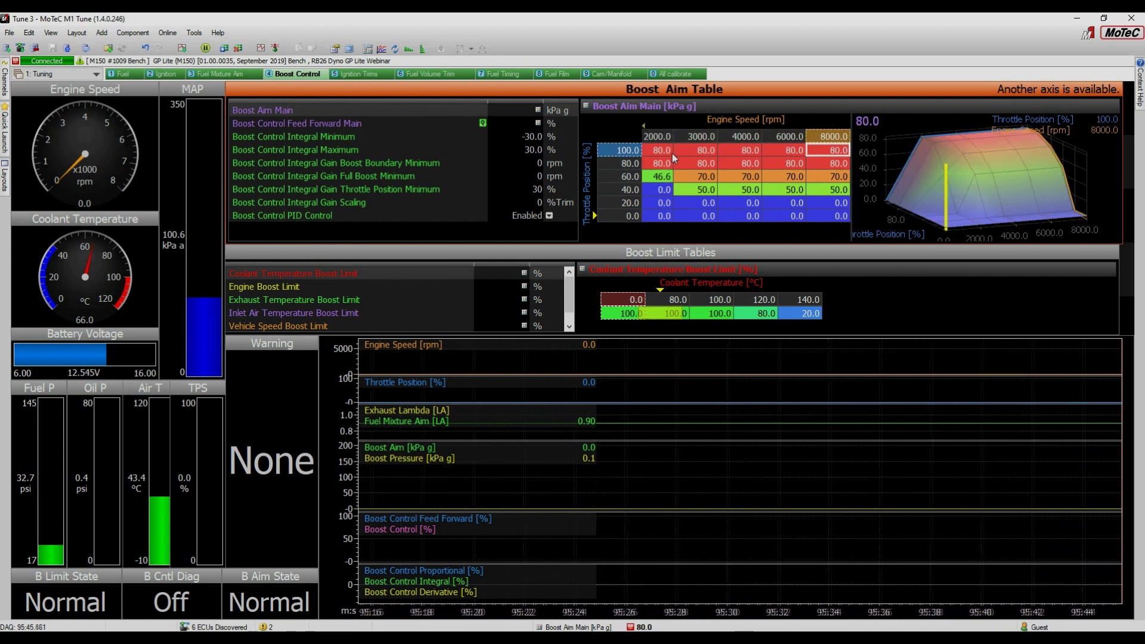
key(Right)
key(Down)
key(Down)
key(Up)
key(Up)
key(Up)
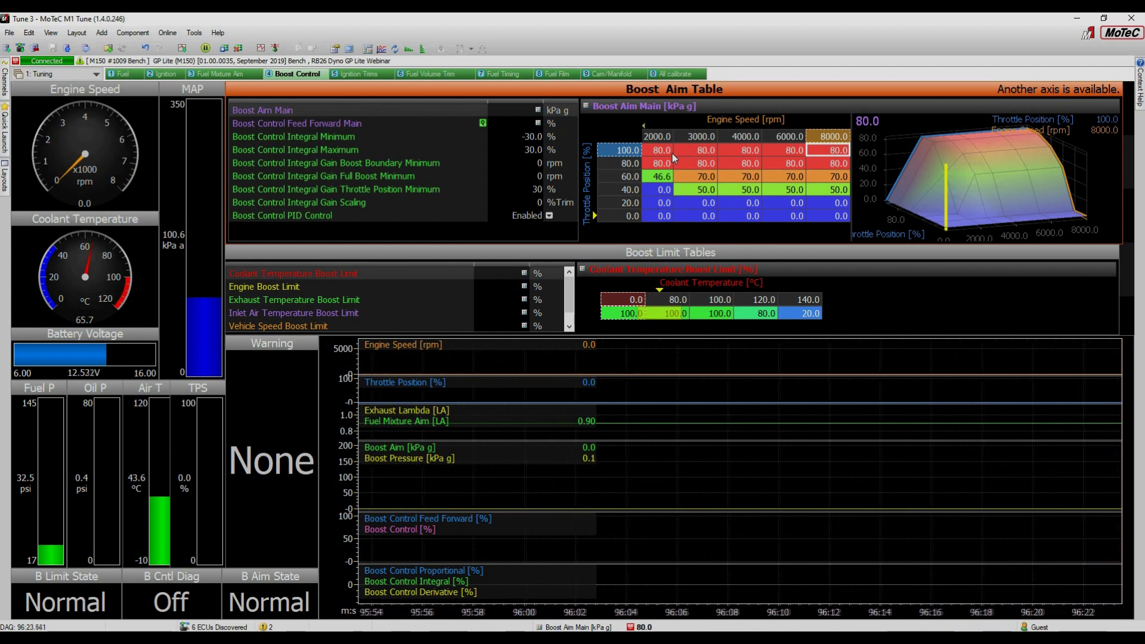
Step: Display the Boost Control Feed Forward Main table and check its Boost Aim rows from 80 to 180 kPa
click(464, 121)
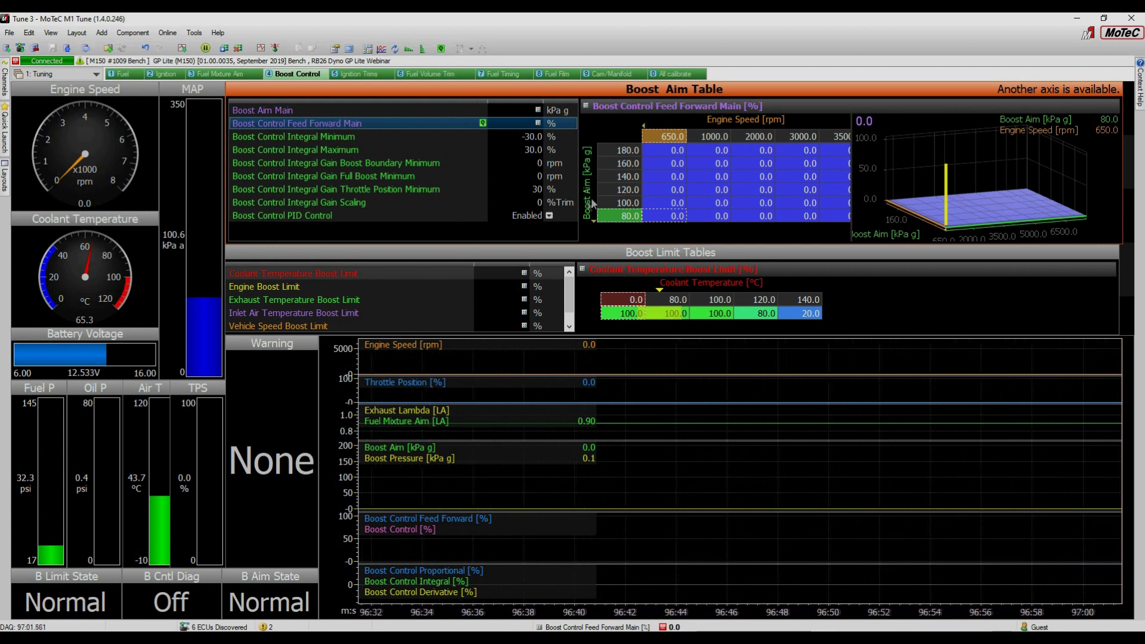
click(616, 212)
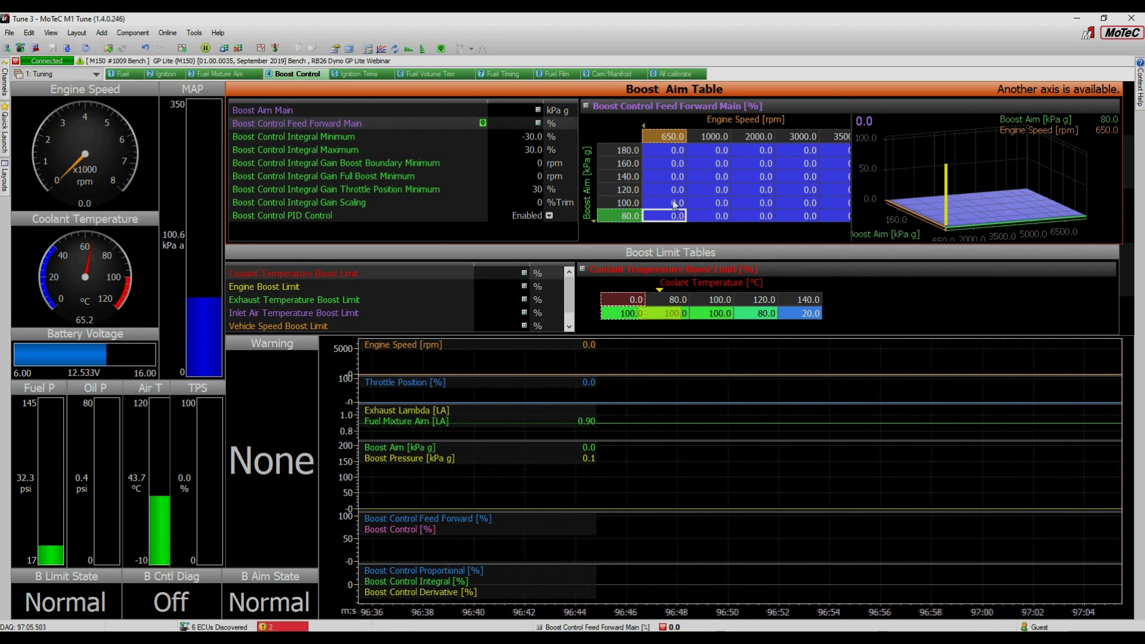
click(679, 150)
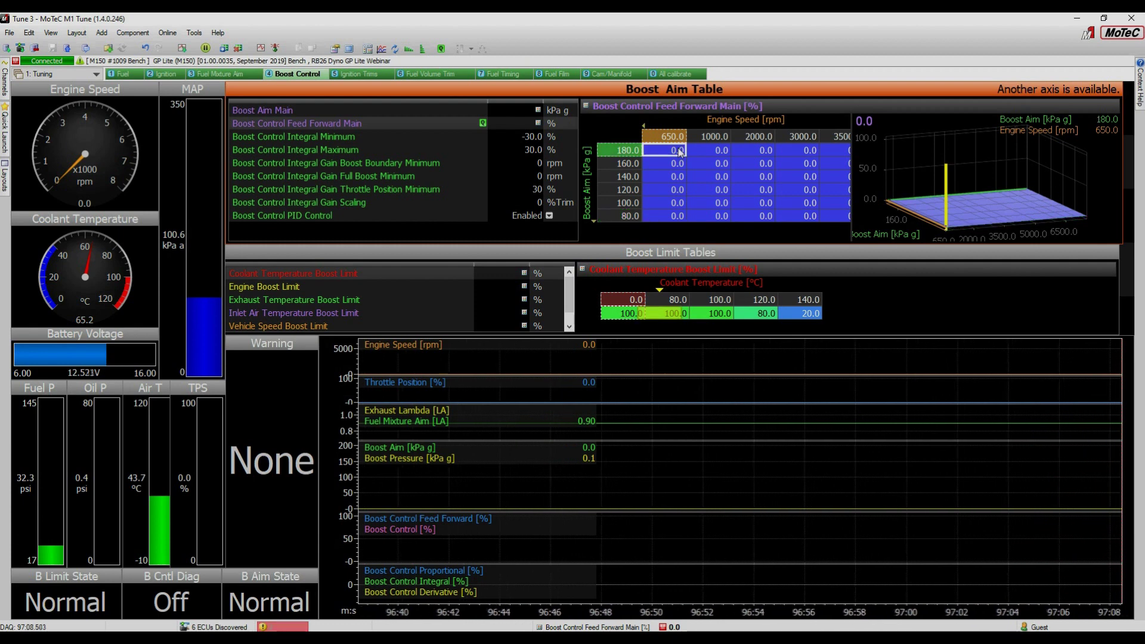
click(674, 216)
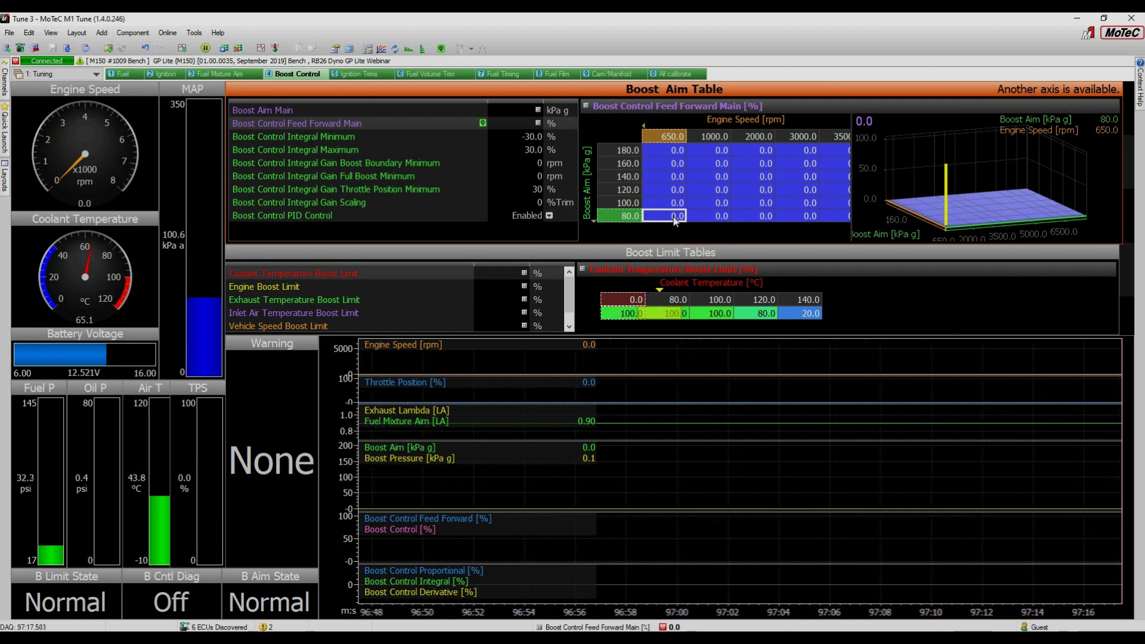
Step: Examine the engine speed columns of the feed forward table along the 80 kPa boost aim row
key(Right)
key(Right)
key(Right)
key(Right)
key(Right)
key(Right)
key(Right)
key(Right)
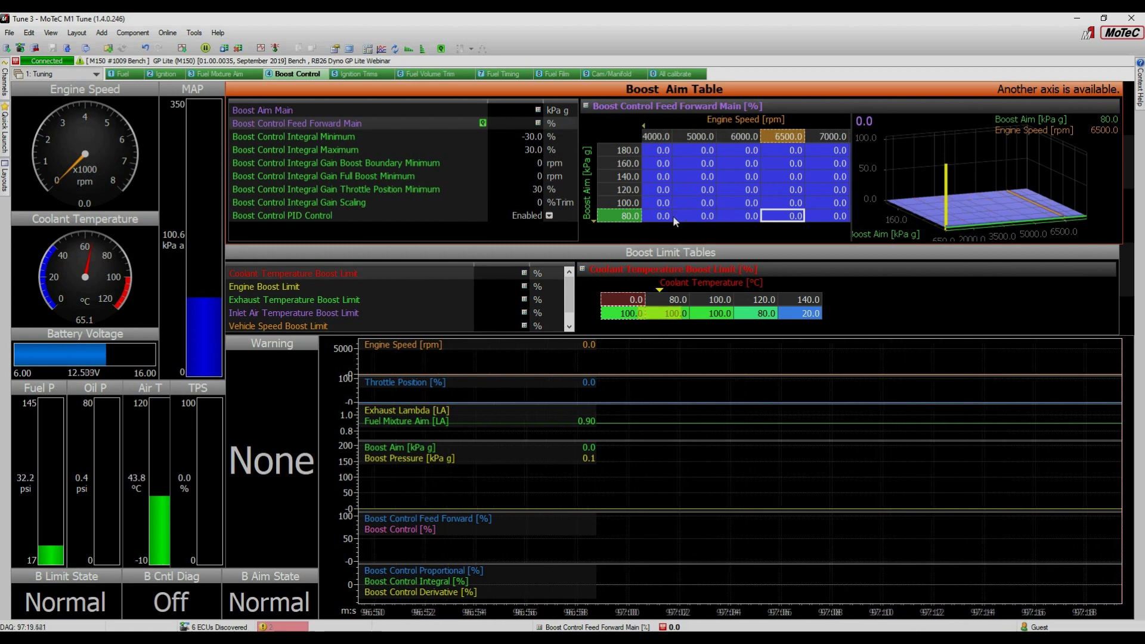
key(Left)
key(Left)
key(Left)
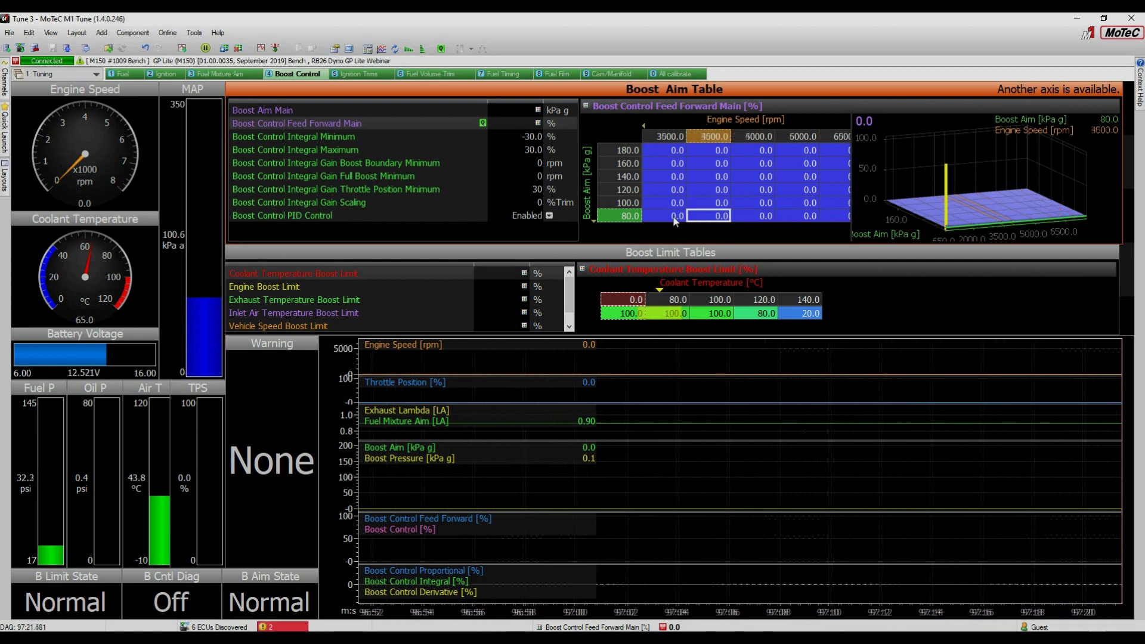
key(Left)
key(Left)
key(Left)
key(Left)
key(Right)
key(Right)
key(Right)
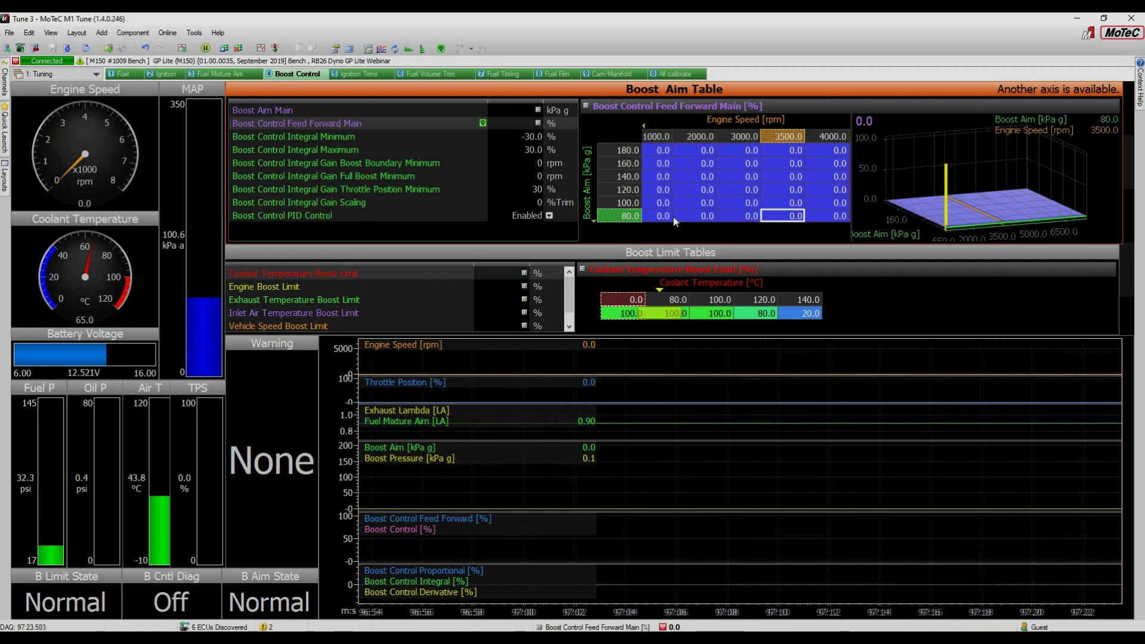
key(Right)
key(Right)
key(Right)
key(Right)
key(Left)
key(Left)
key(Left)
key(Left)
key(Left)
key(Left)
key(Left)
key(Left)
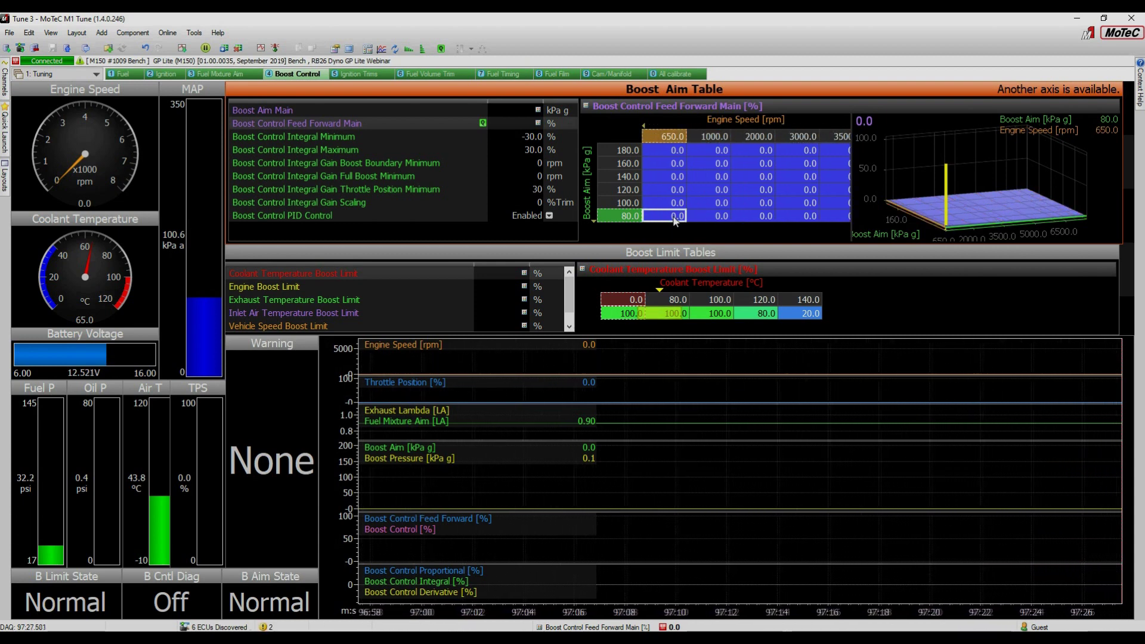
Step: Set the feed forward duty to 20 % across all engine speeds in the 80 kPa boost aim row
key(shift+Right)
key(shift+Right)
key(shift+Right)
key(shift+Right)
key(shift+Right)
key(shift+Right)
key(shift+Right)
key(shift+Right)
key(shift+Right)
key(shift+Right)
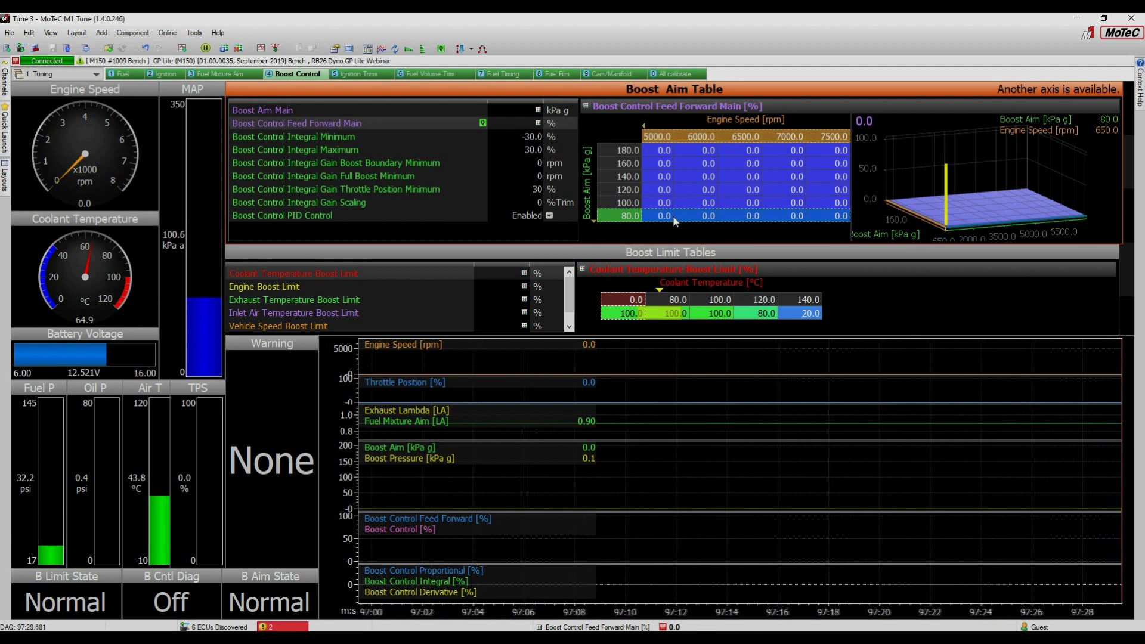
text(20)
key(Return)
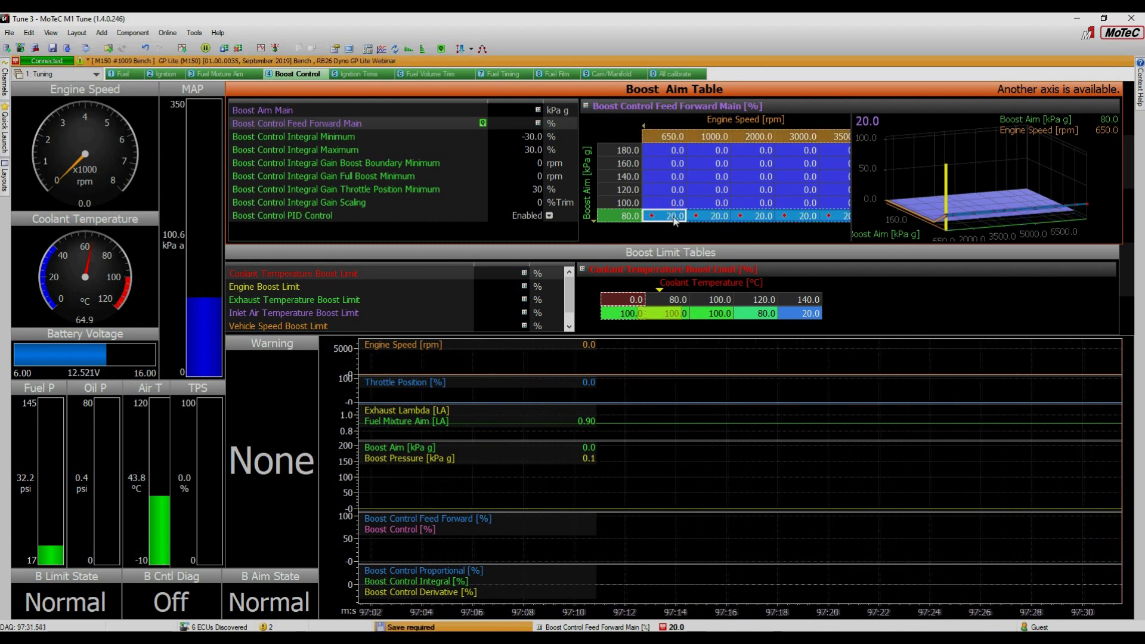
Step: Set the feed forward duty to 30 % across all engine speeds in the 100 kPa boost aim row
key(Up)
key(shift+Right)
key(shift+Right)
key(shift+Right)
key(shift+Right)
key(shift+Right)
key(shift+Right)
key(shift+Right)
key(shift+Right)
key(shift+Right)
key(shift+Right)
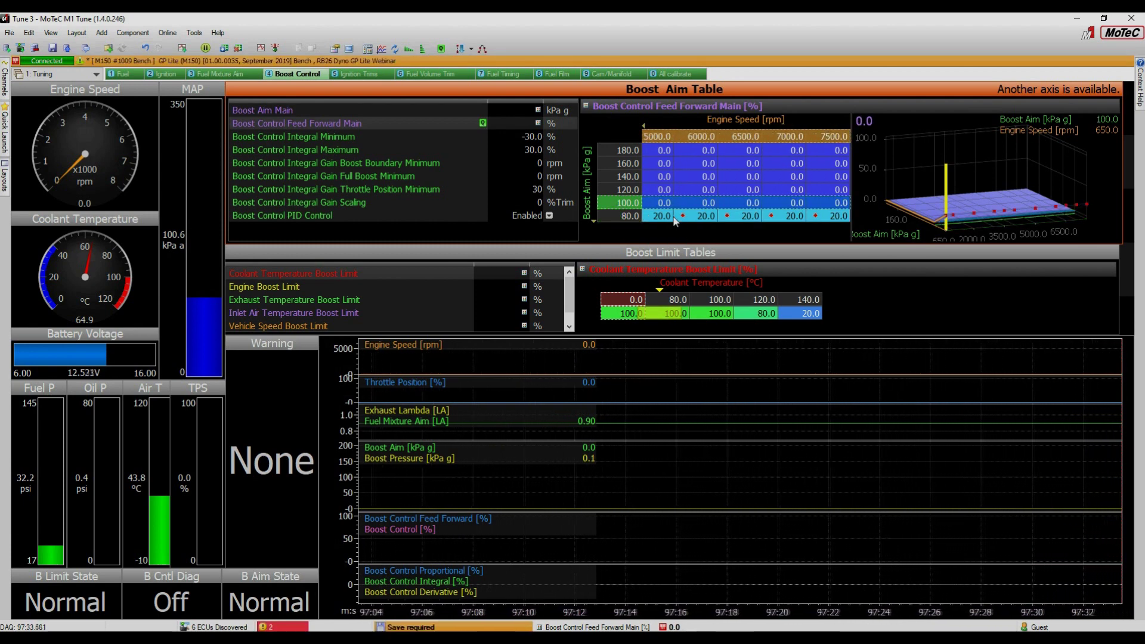
text(30)
key(Return)
Step: Set the feed forward duty to 40 % across all engine speeds in the 120 kPa boost aim row
key(Up)
key(shift+Right)
key(shift+Right)
key(shift+Right)
key(shift+Right)
key(shift+Right)
key(shift+Right)
key(shift+Right)
key(shift+Right)
key(shift+Right)
key(shift+Right)
text(40)
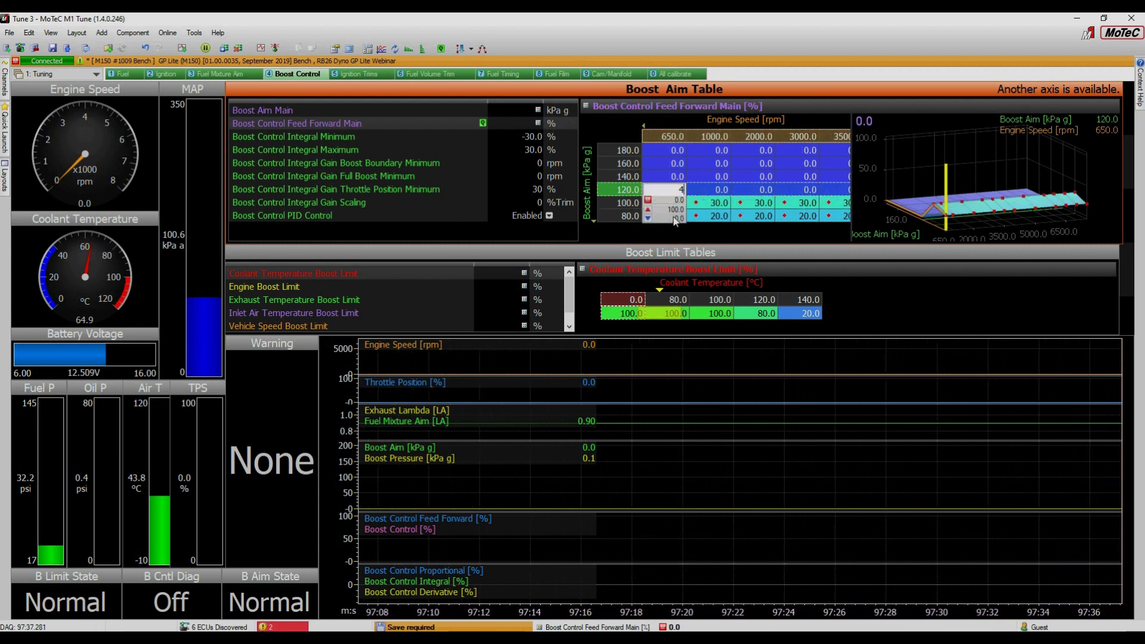
key(Return)
Step: Set the feed forward duty to 50 % across all engine speeds in the 140 kPa boost aim row
key(Up)
key(shift+Right)
key(shift+Right)
key(shift+Right)
key(shift+Right)
key(shift+Right)
key(shift+Right)
key(shift+Right)
key(shift+Right)
key(shift+Right)
key(shift+Right)
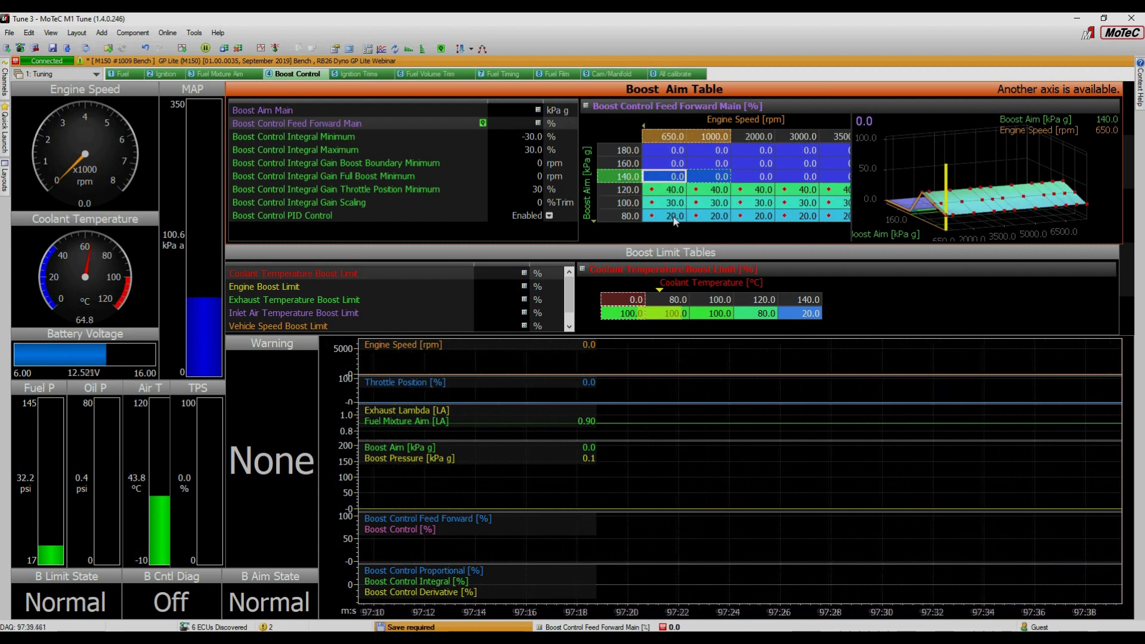
text(50)
key(Return)
Step: Set the feed forward duty to 60 % across all engine speeds in the 160 kPa boost aim row
key(Up)
key(shift+Right)
key(shift+Right)
key(shift+Right)
key(shift+Right)
key(shift+Right)
key(shift+Right)
key(shift+Right)
key(shift+Right)
key(shift+Right)
key(shift+Right)
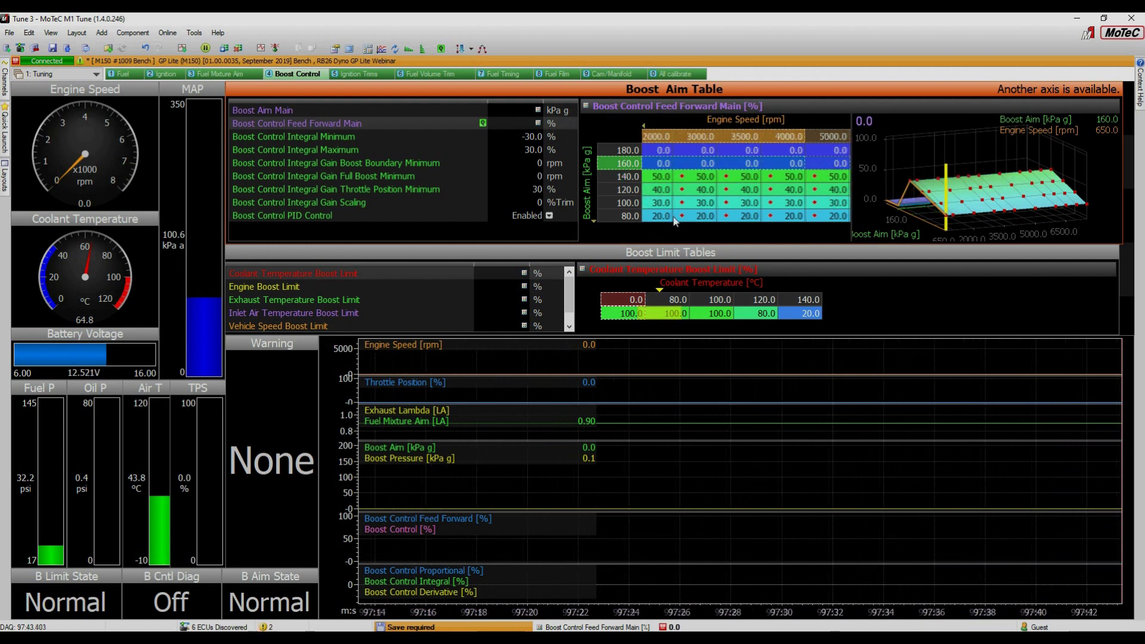
text(60)
key(Return)
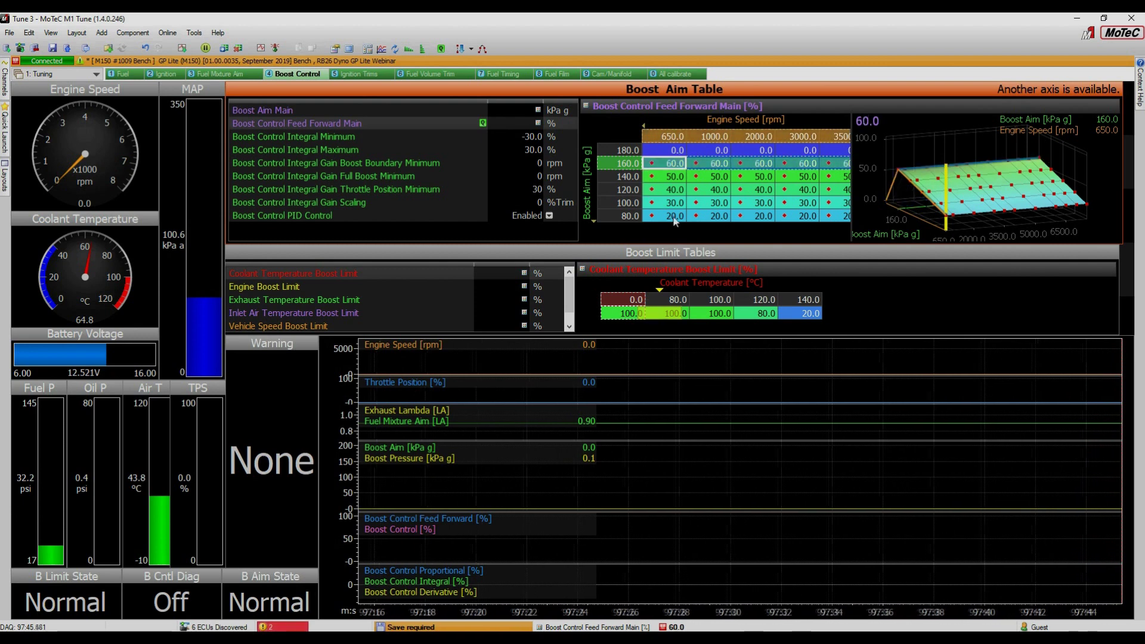
Step: Set the feed forward duty to 70 % across all engine speeds in the 180 kPa boost aim row
key(Up)
key(shift+Right)
key(shift+Right)
key(shift+Right)
key(shift+Right)
key(shift+Right)
key(shift+Right)
key(shift+Right)
key(shift+Right)
key(shift+Right)
key(shift+Right)
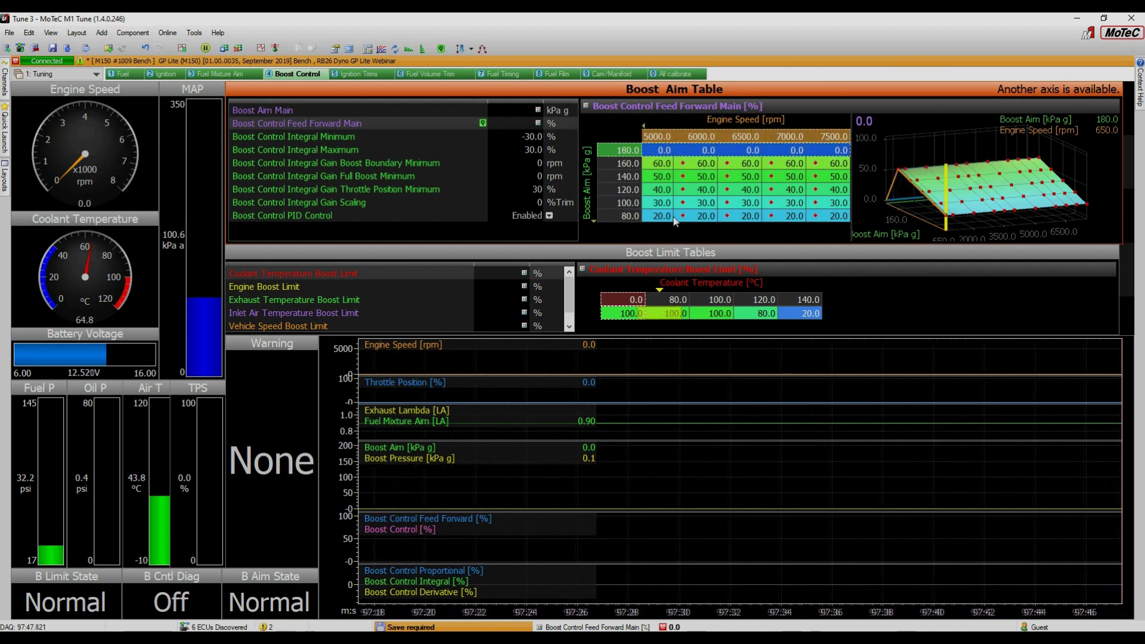
text(70)
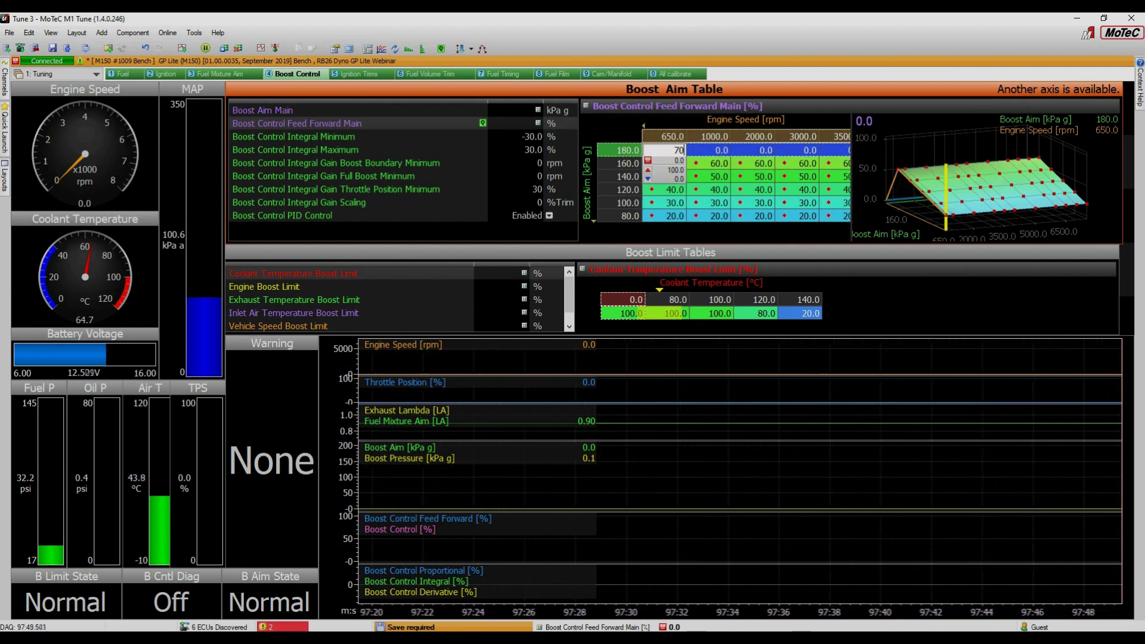
key(Return)
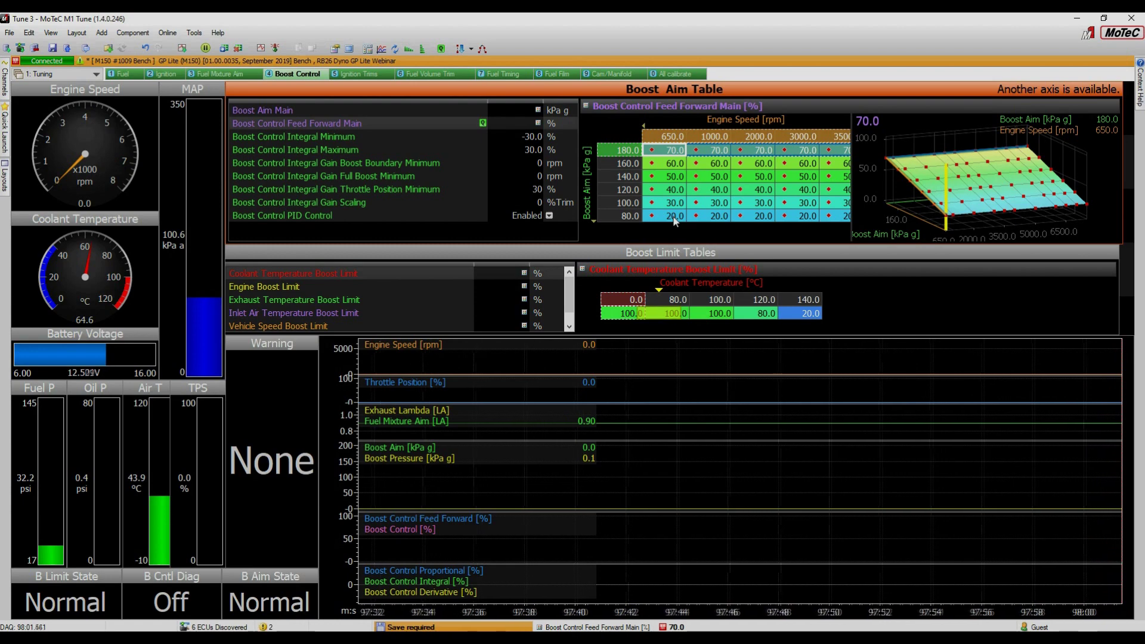
Step: Review the help descriptions of the Boost Control Integral Minimum and Integral Maximum parameters
click(476, 142)
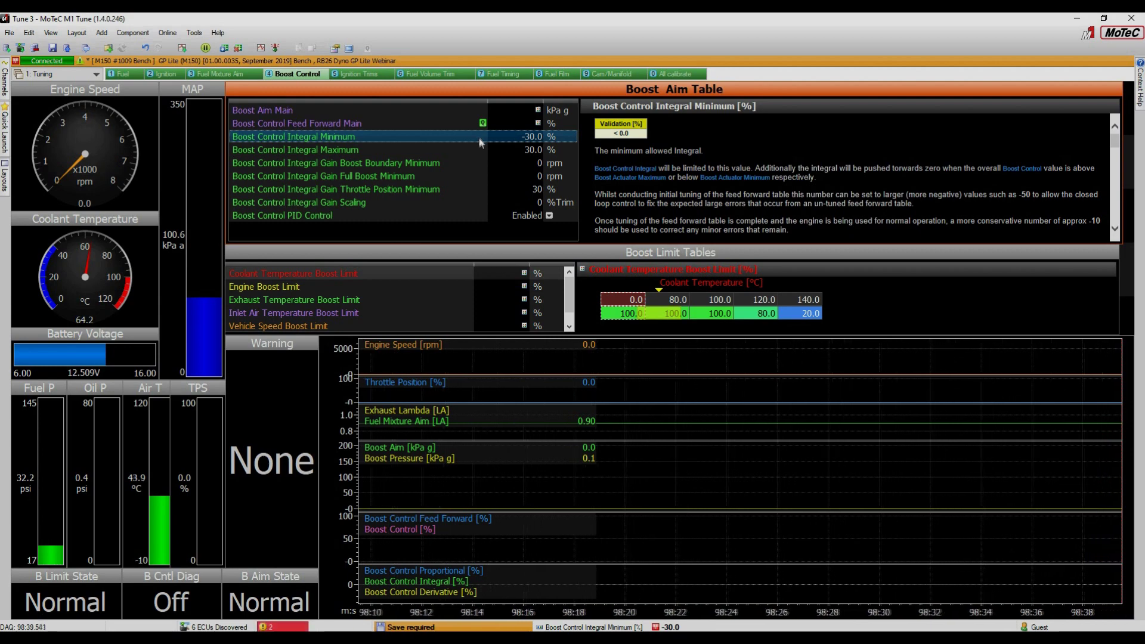
click(483, 148)
click(491, 136)
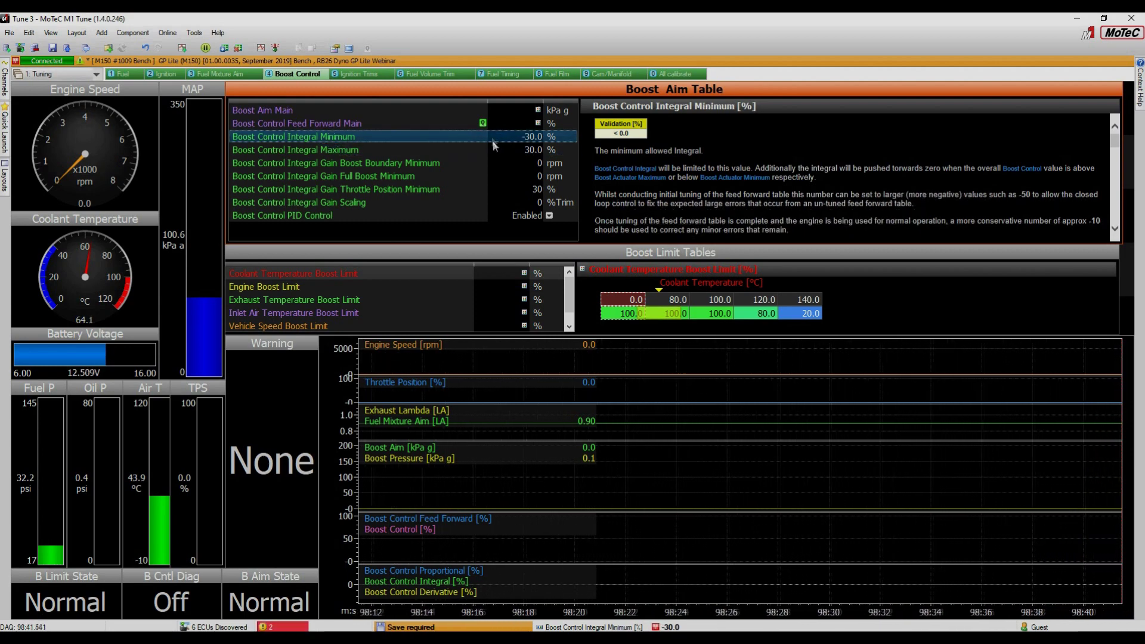
click(498, 149)
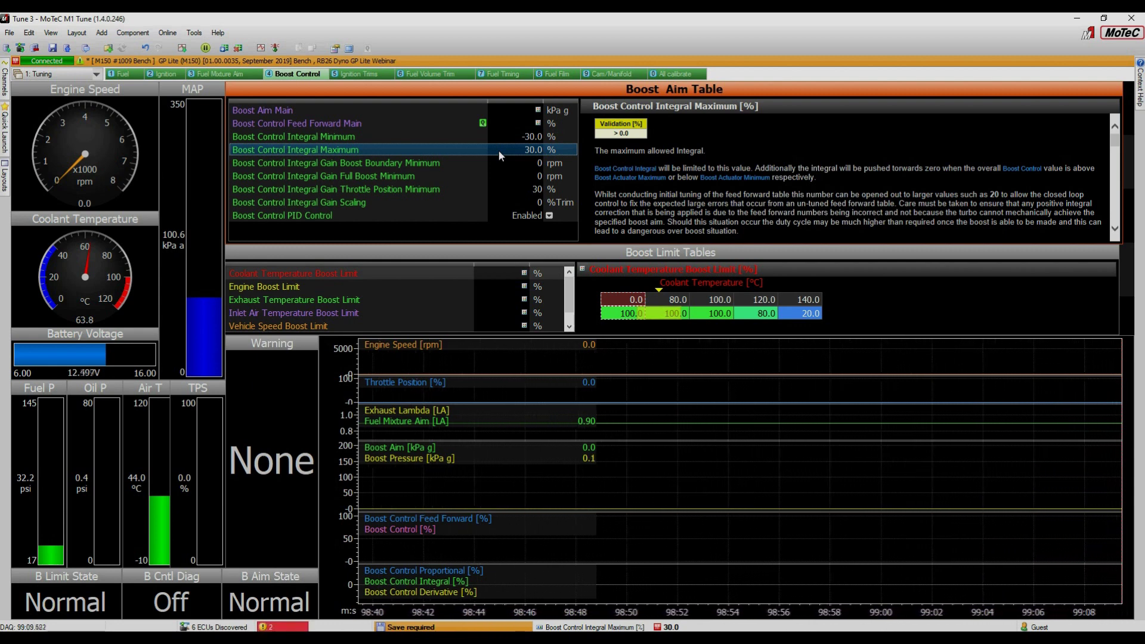
click(529, 137)
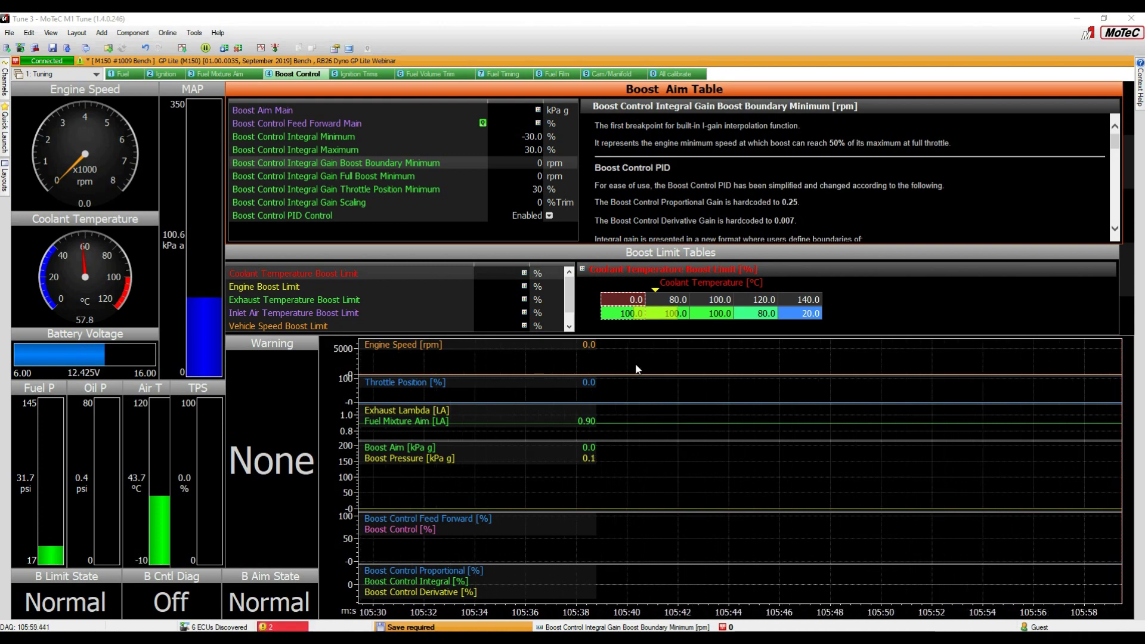
click(527, 151)
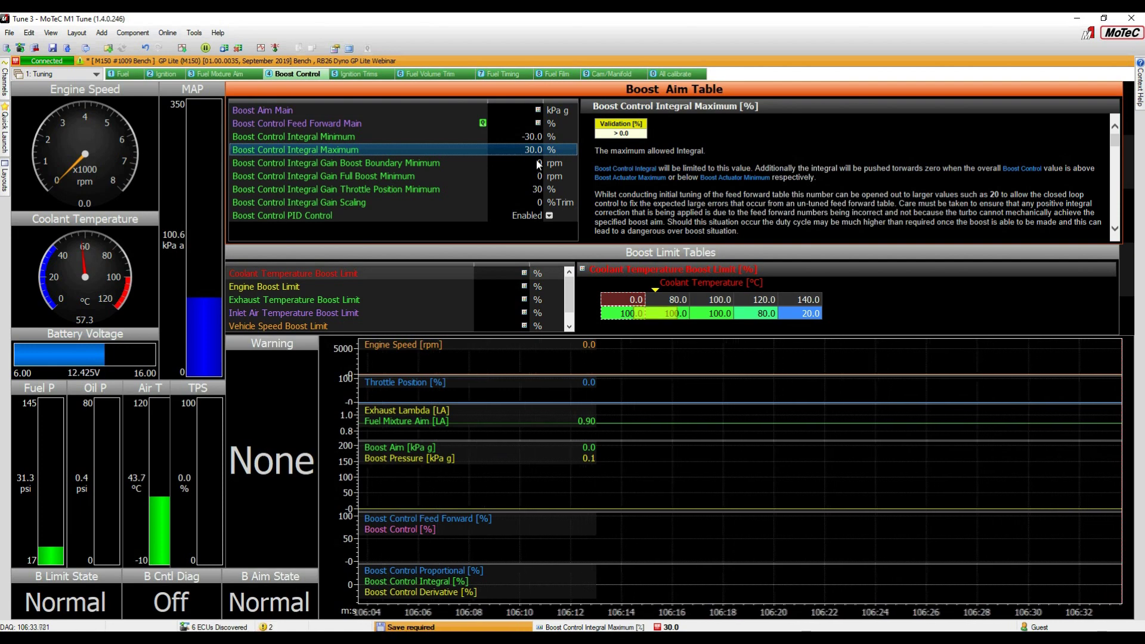
Step: Set Boost Control Integral Gain Boost Boundary Minimum to 3300 rpm
click(537, 163)
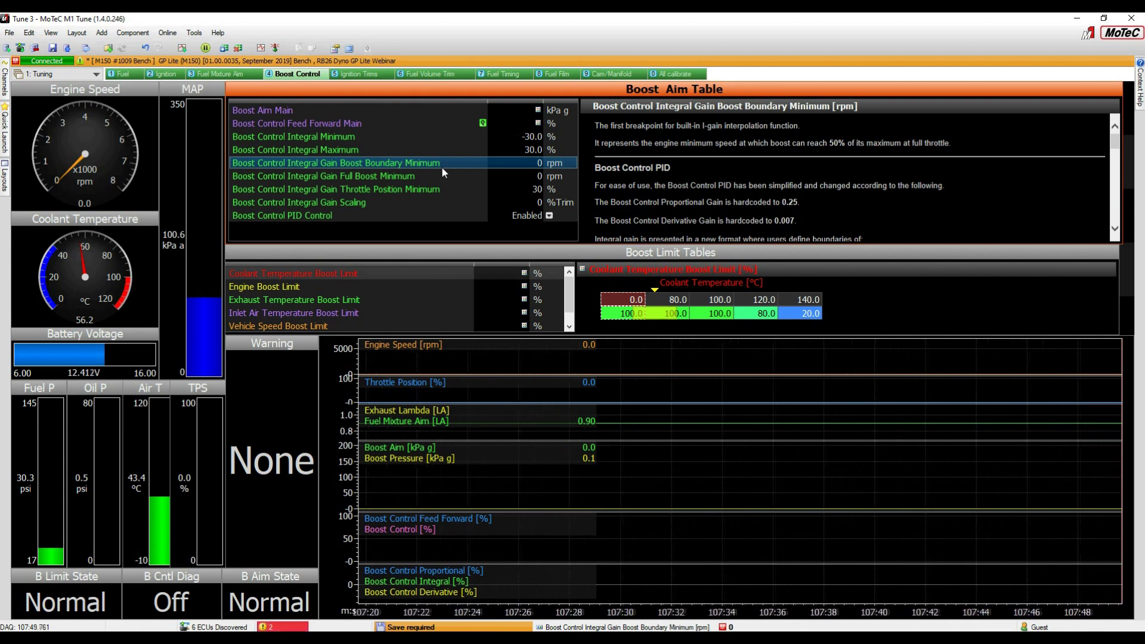
text(3)
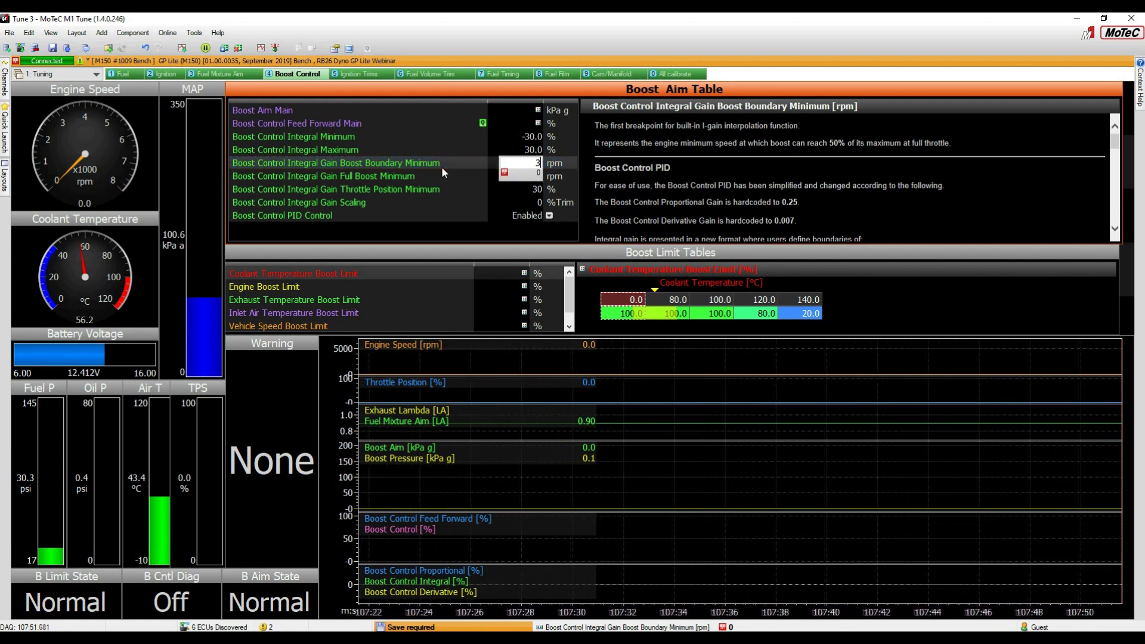
text(300)
key(Return)
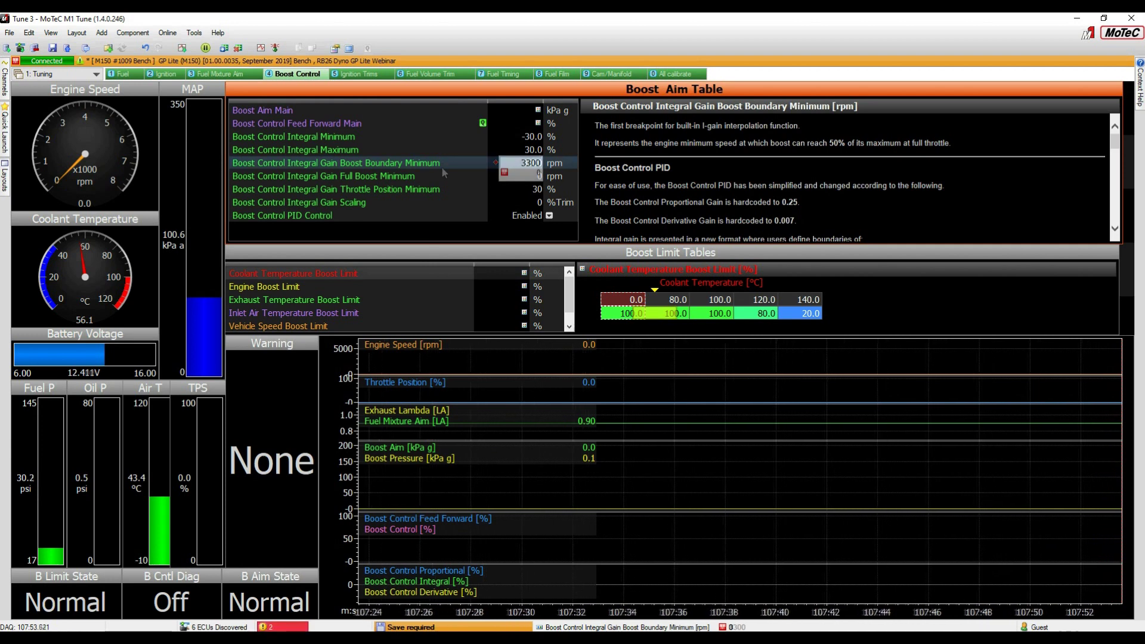
Step: Set Boost Control Integral Gain Full Boost Minimum to 4300 rpm
click(506, 177)
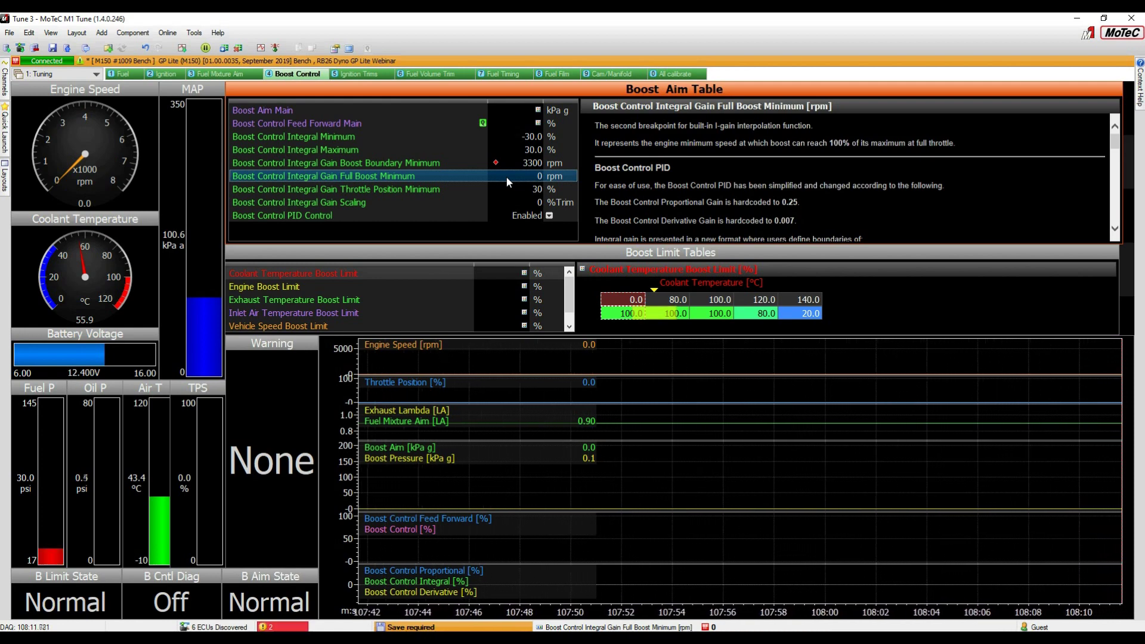
text(4300)
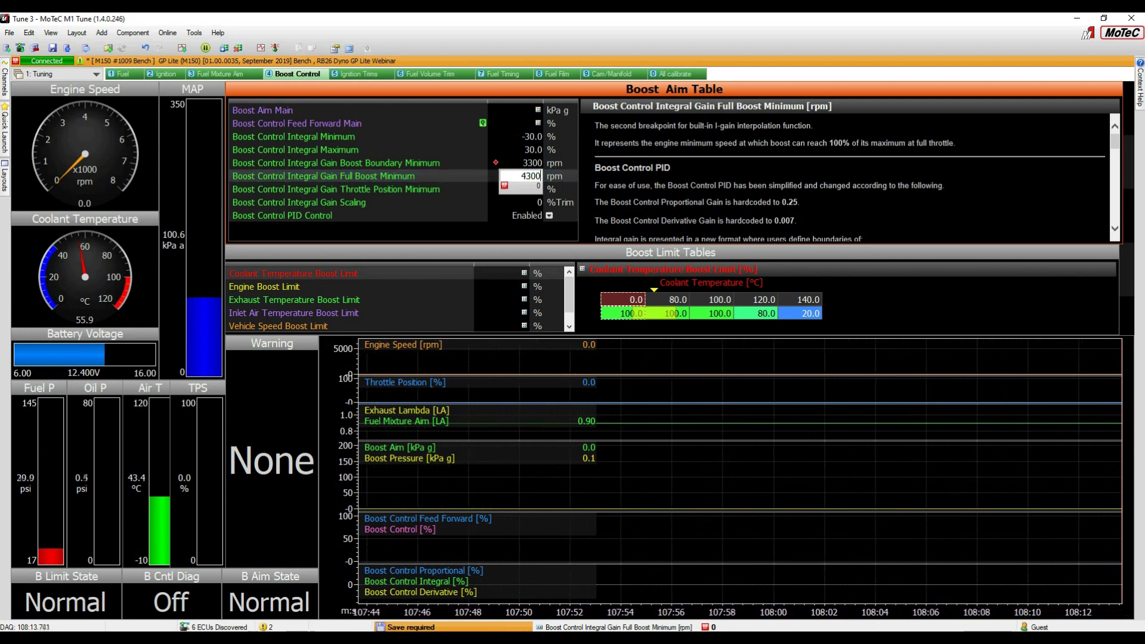
key(Return)
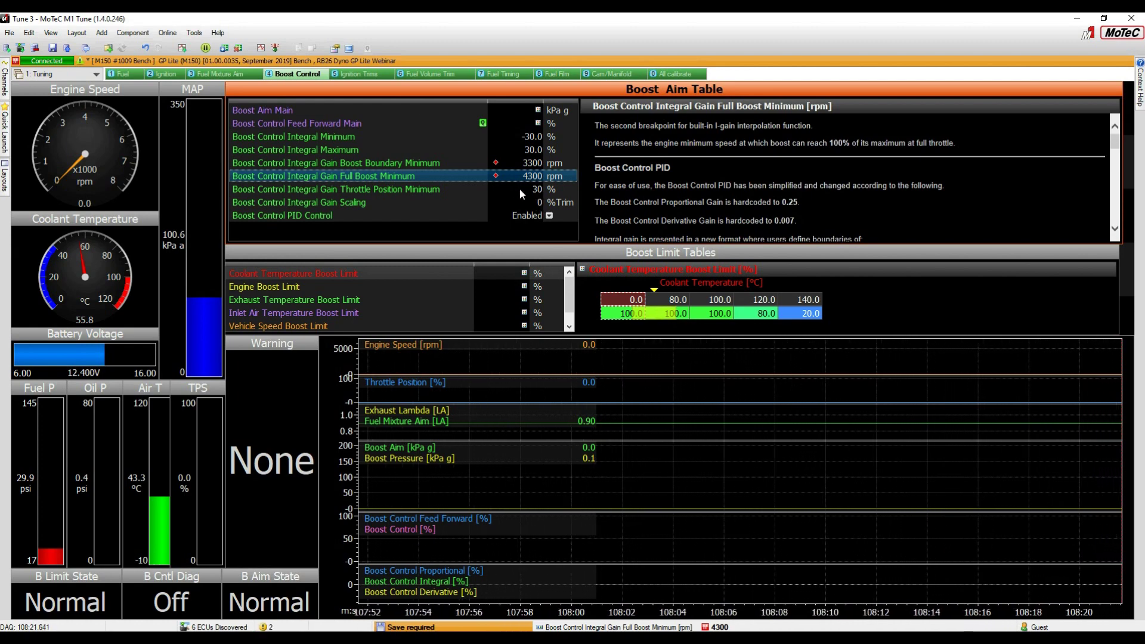
Step: Examine the enlarged help for Boost Control Integral Gain Throttle Position Minimum and Integral Gain Scaling
click(521, 192)
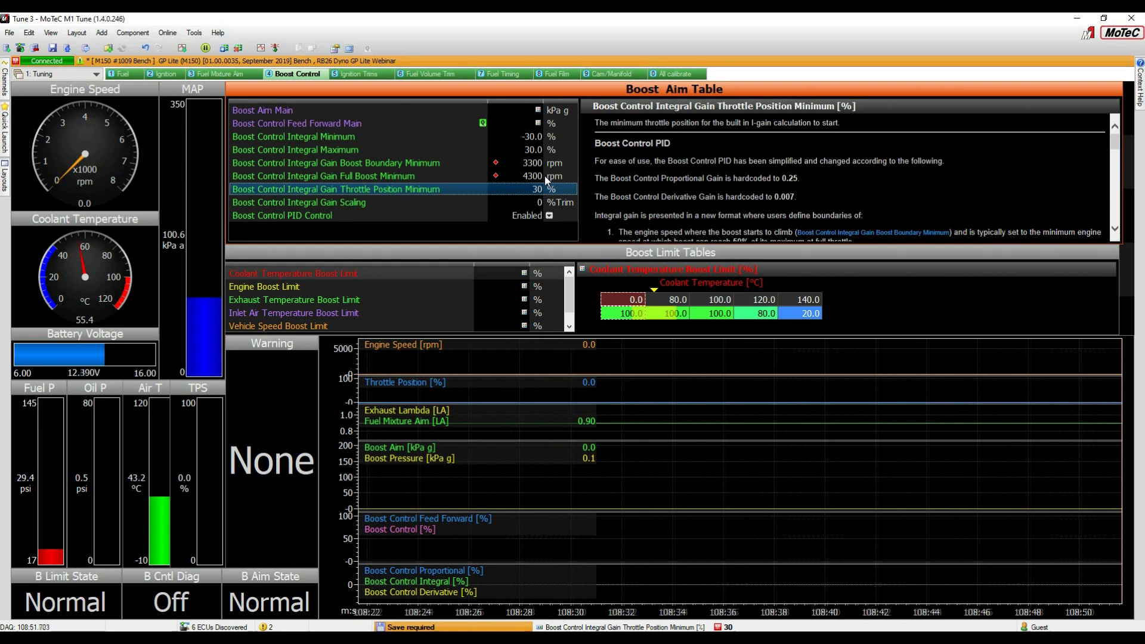
click(647, 188)
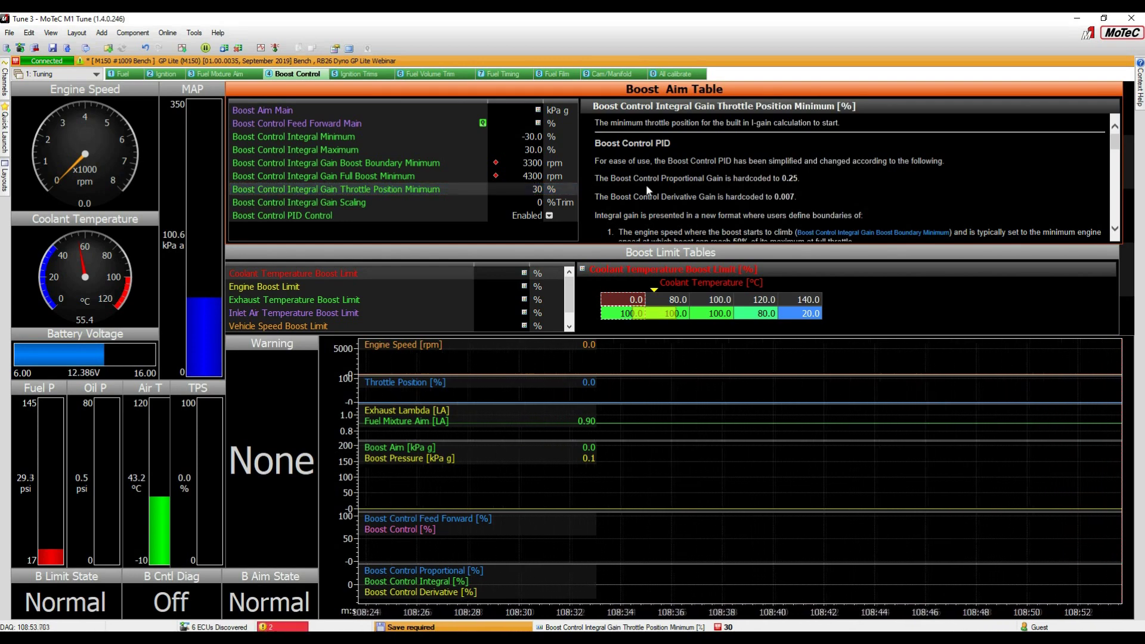
key(z)
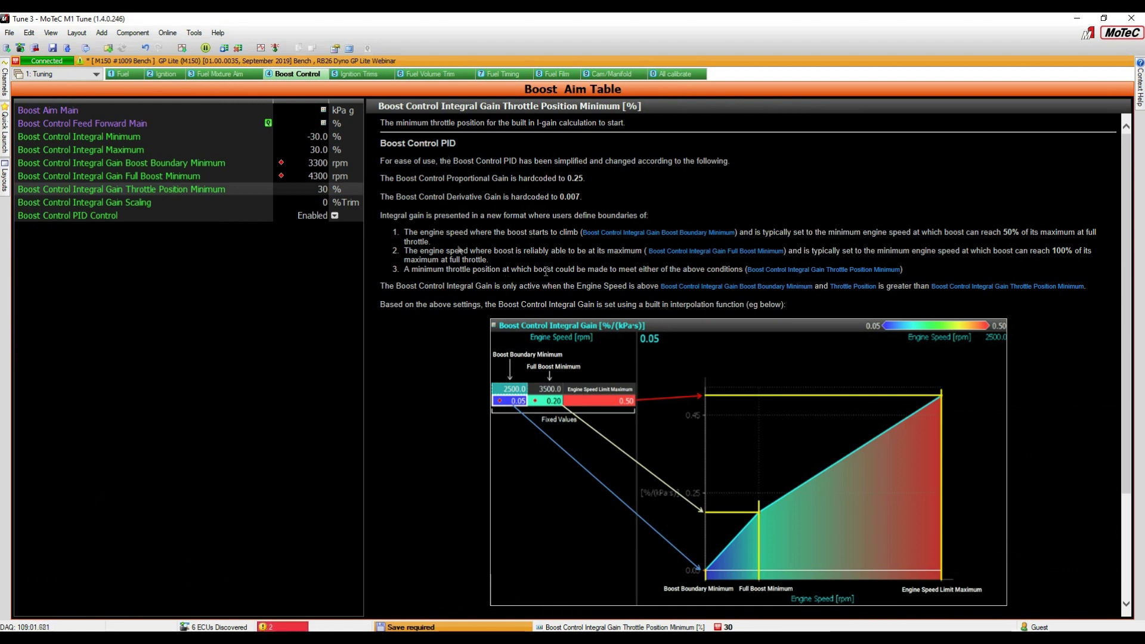
click(224, 204)
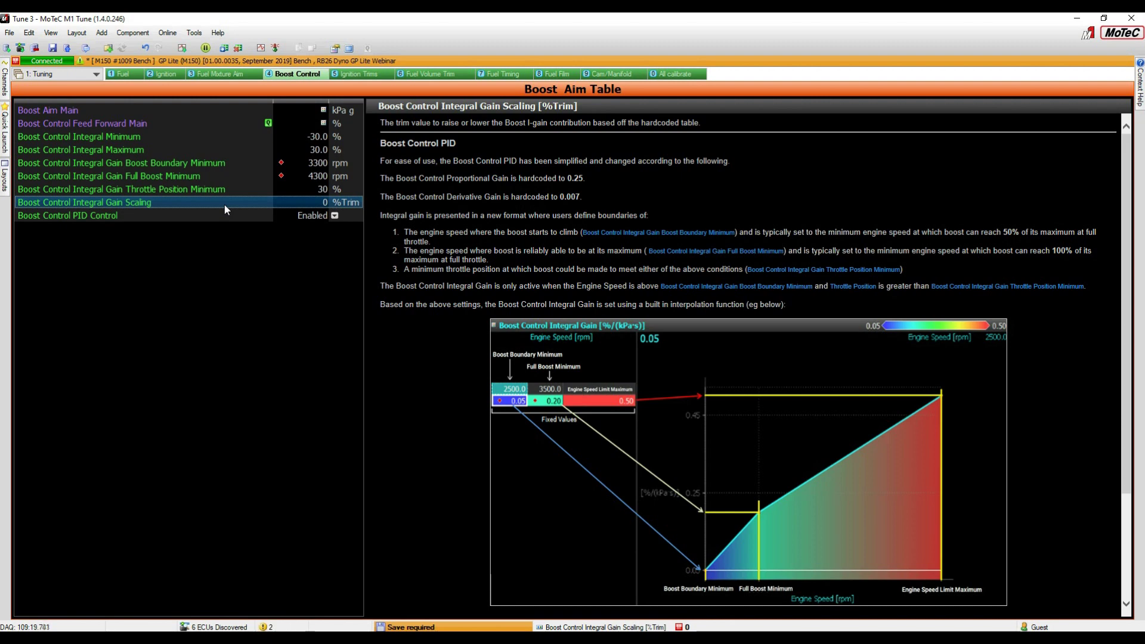
Step: Set Boost Control PID Control to Disabled for open loop control
click(226, 216)
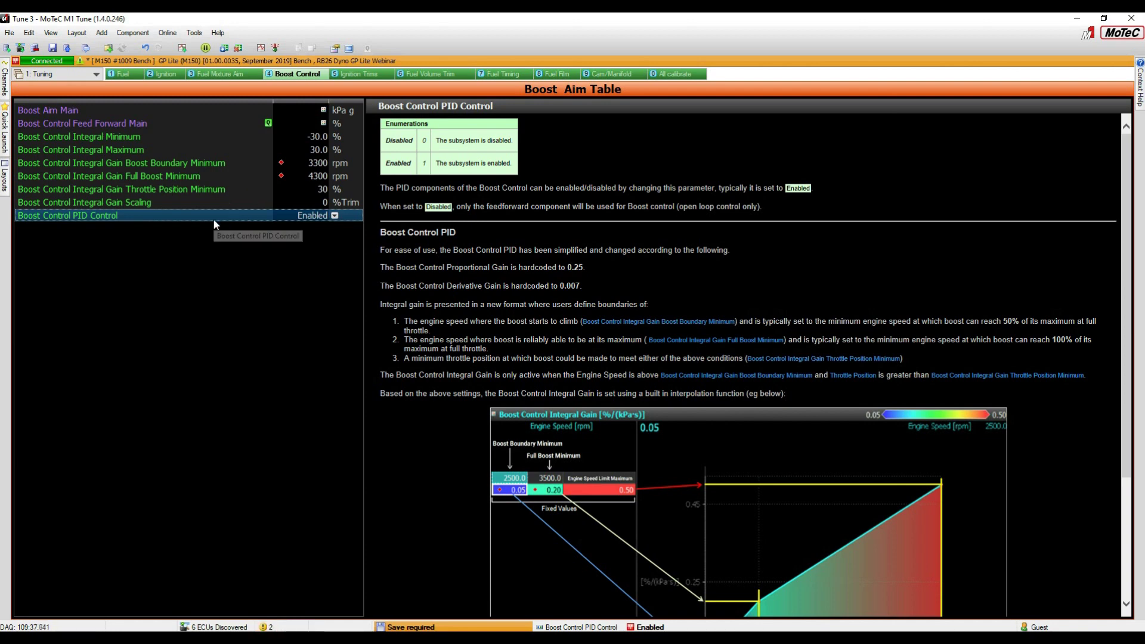
click(334, 216)
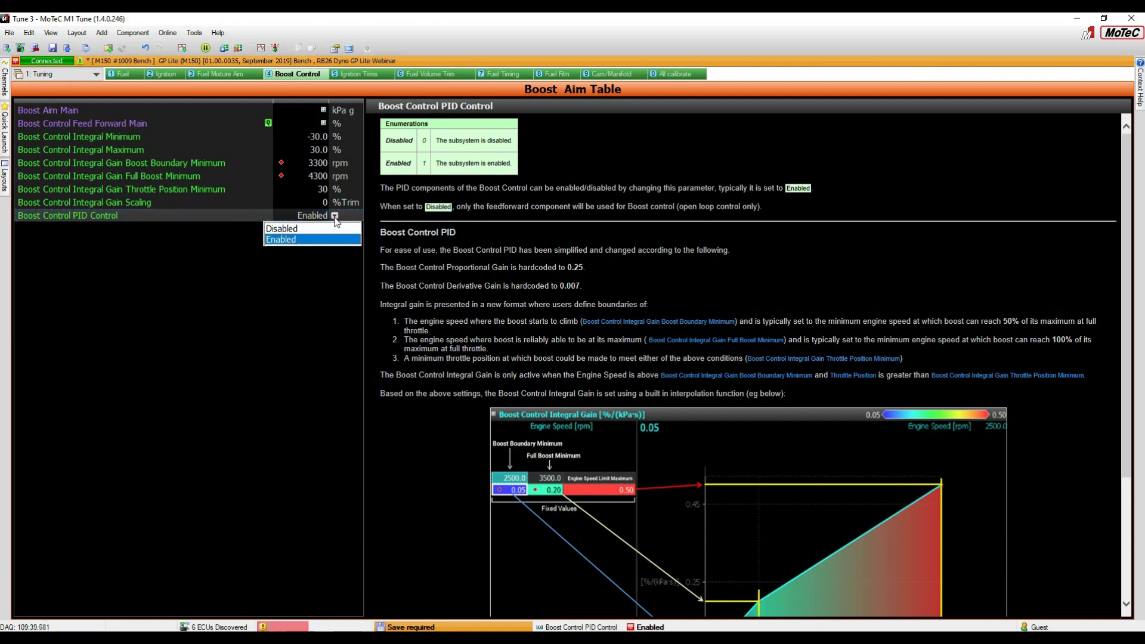
click(322, 227)
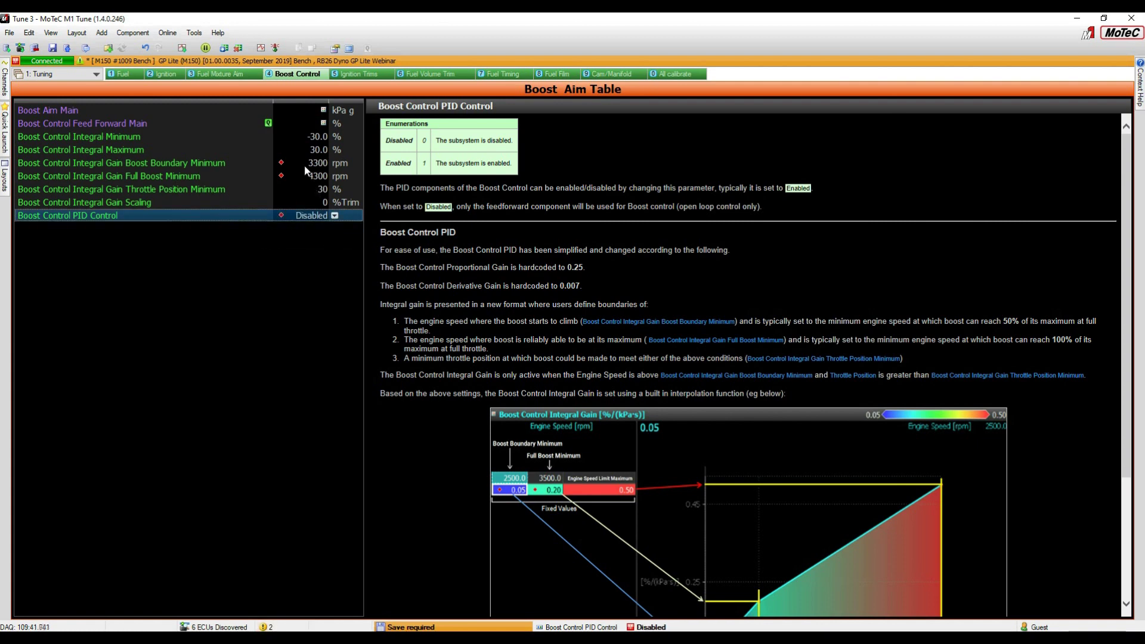
Step: Examine the Boost Control Feed Forward Main table, stepping through the 80 kPa boost aim row up to 6000 rpm
click(304, 123)
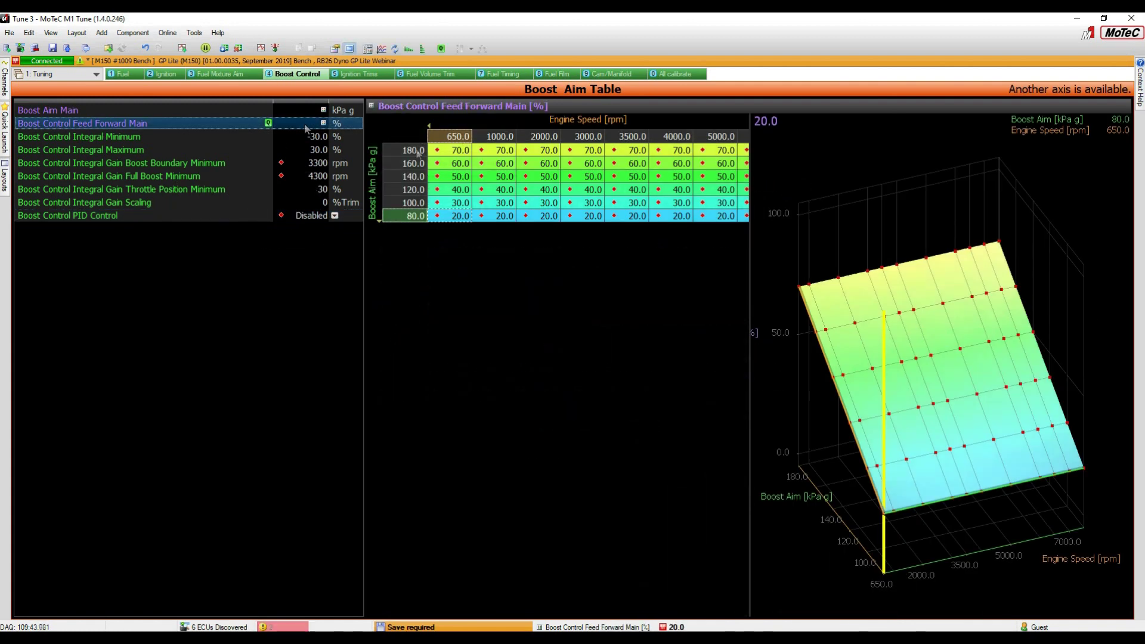
click(526, 177)
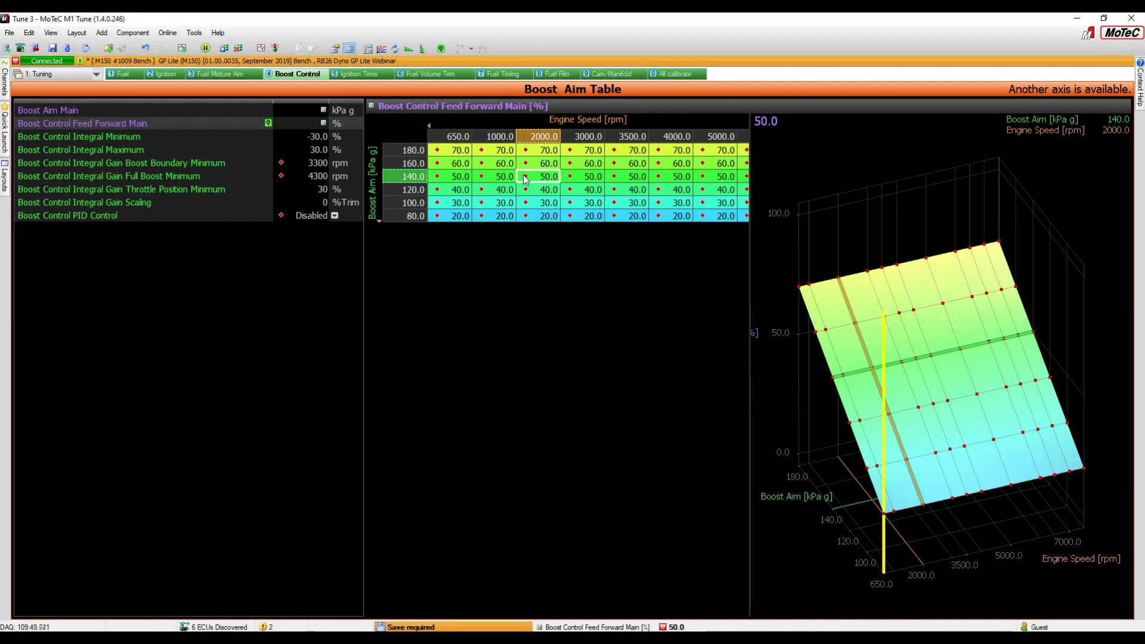
key(Down)
key(Down)
key(Down)
key(Left)
key(Right)
key(Right)
key(Right)
key(Right)
key(Right)
key(Right)
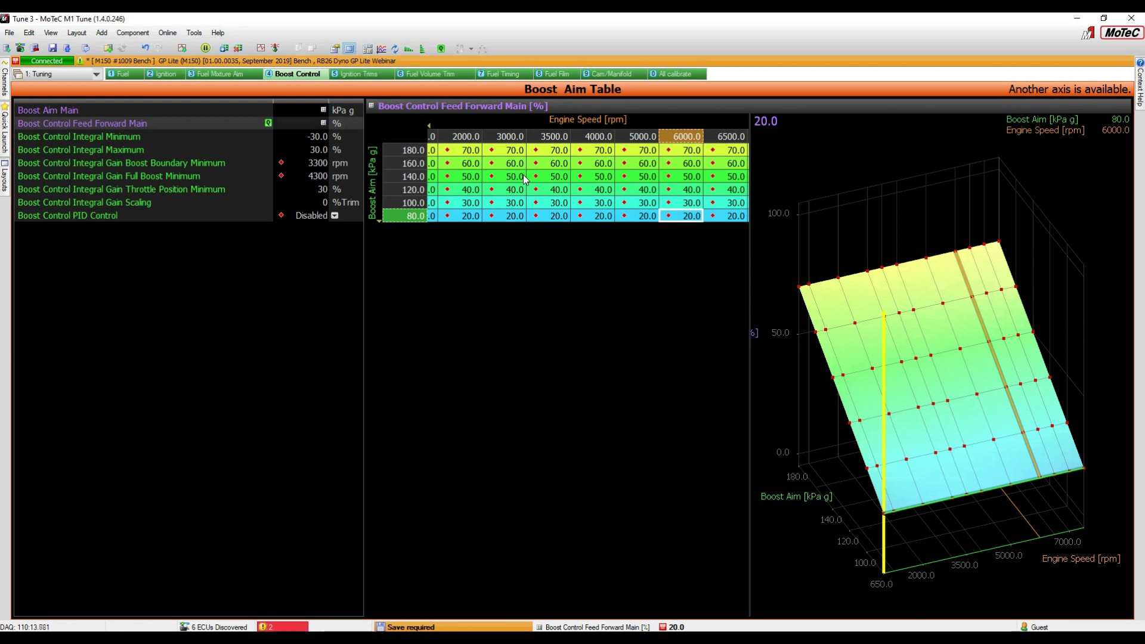
Step: Set Boost Control PID Control back to Enabled and save the tuning changes
click(338, 219)
click(330, 217)
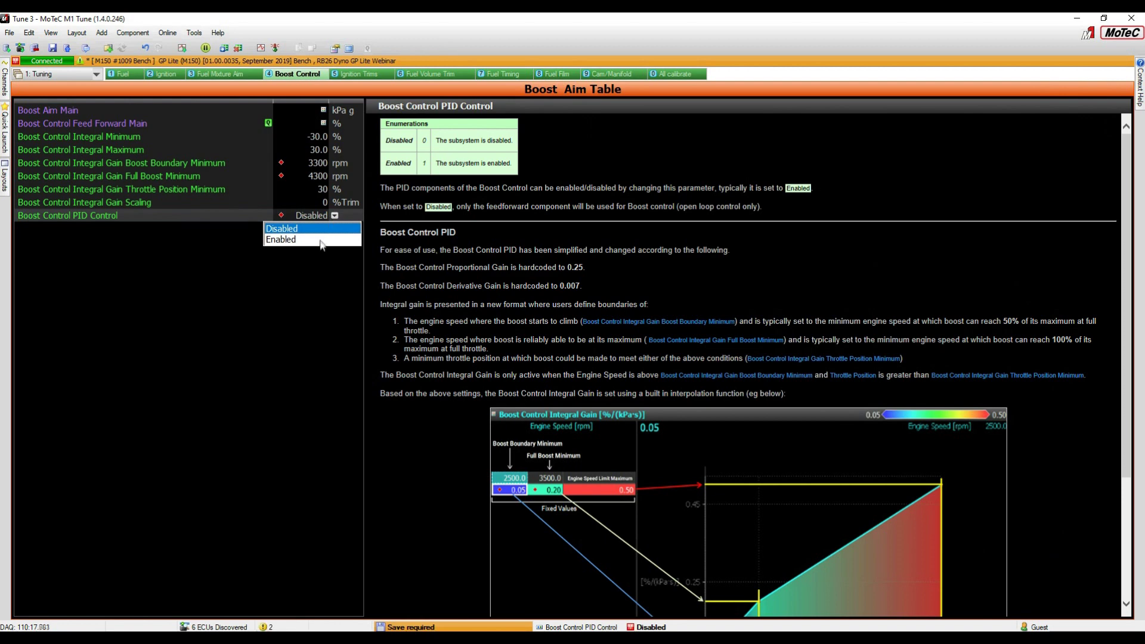
click(324, 240)
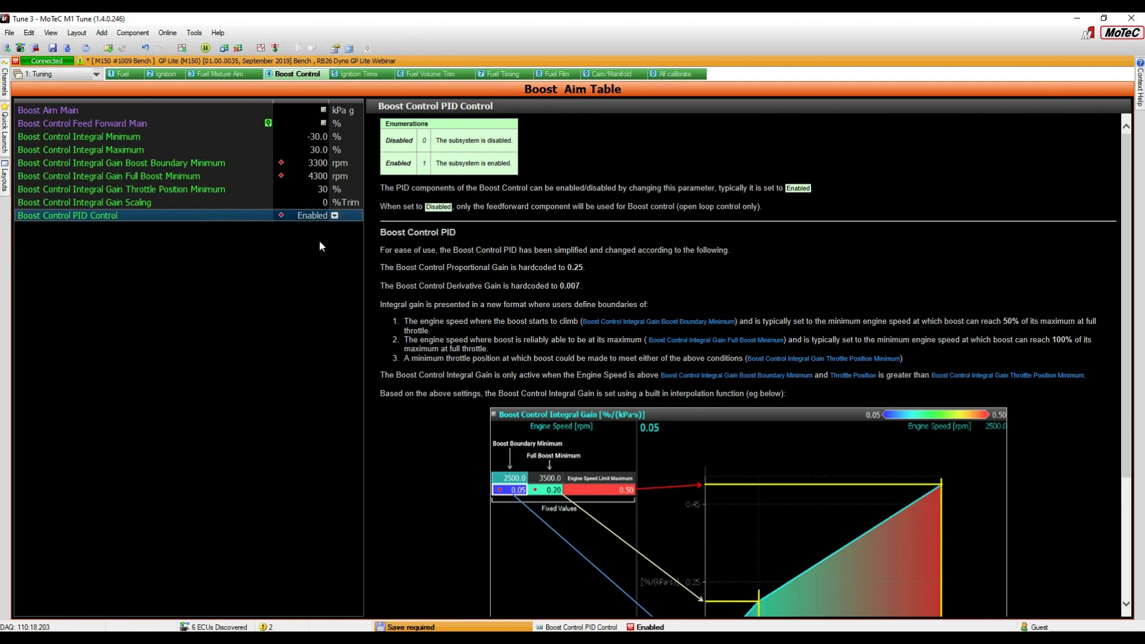
click(228, 173)
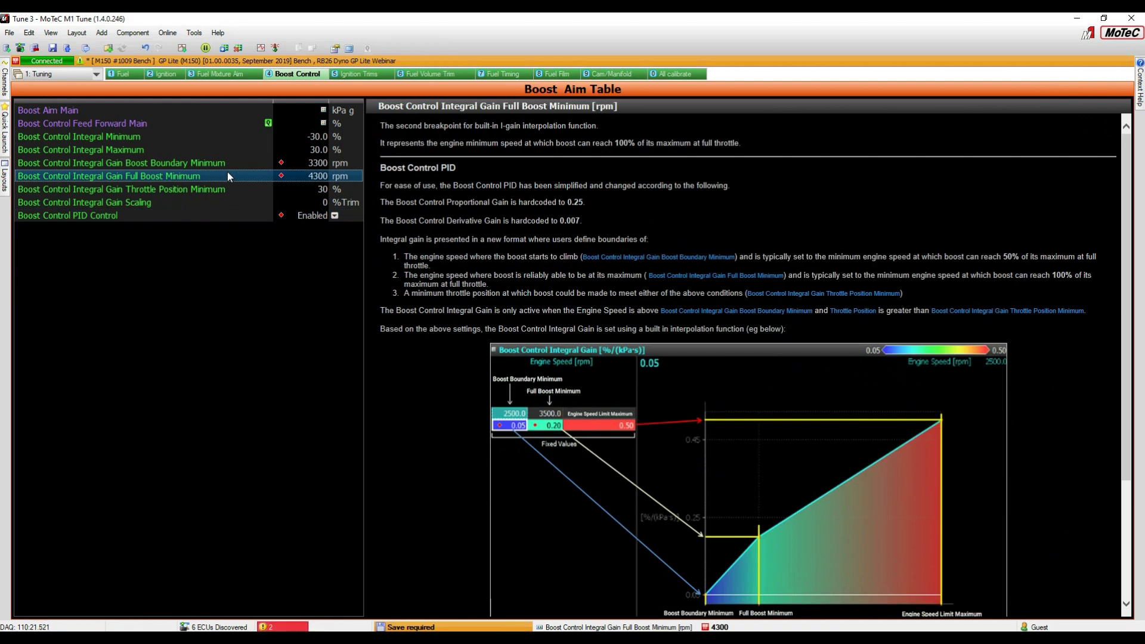
key(ctrl+s)
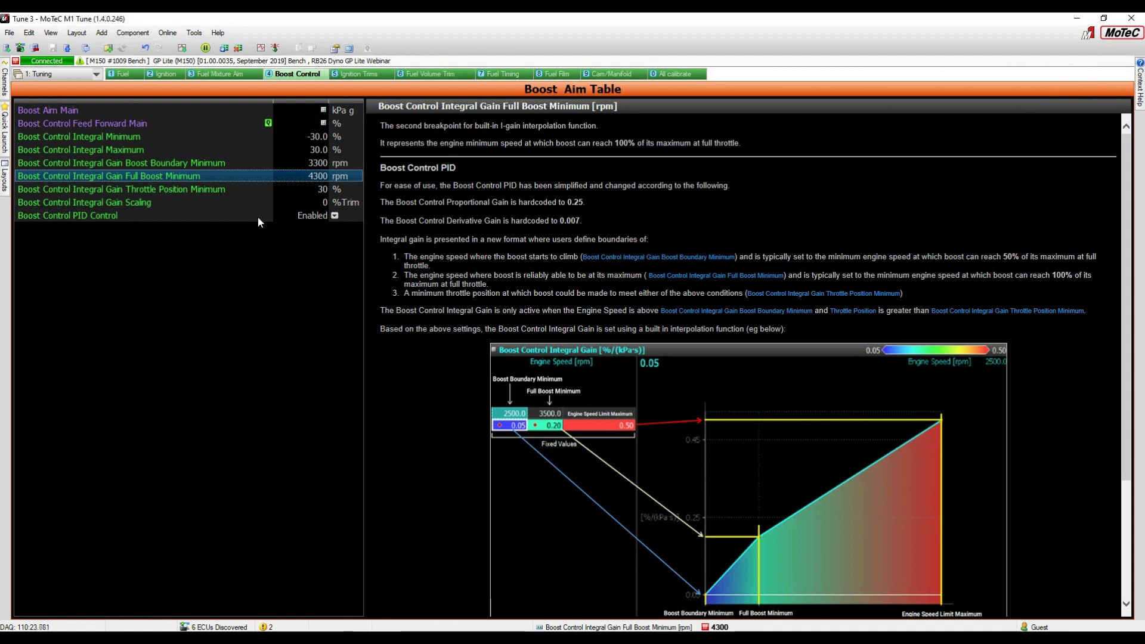
Step: Switch to the PowerPoint slide show to view the Boost Aim Main slide, and return to M1 Tune
key(alt+Tab)
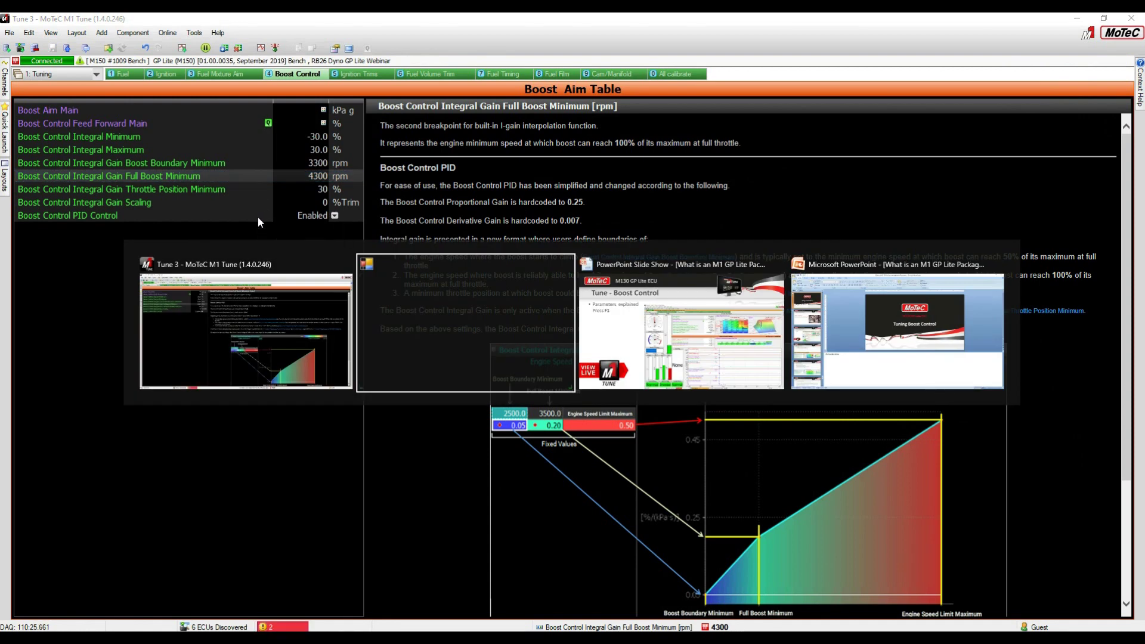
key(alt+Tab)
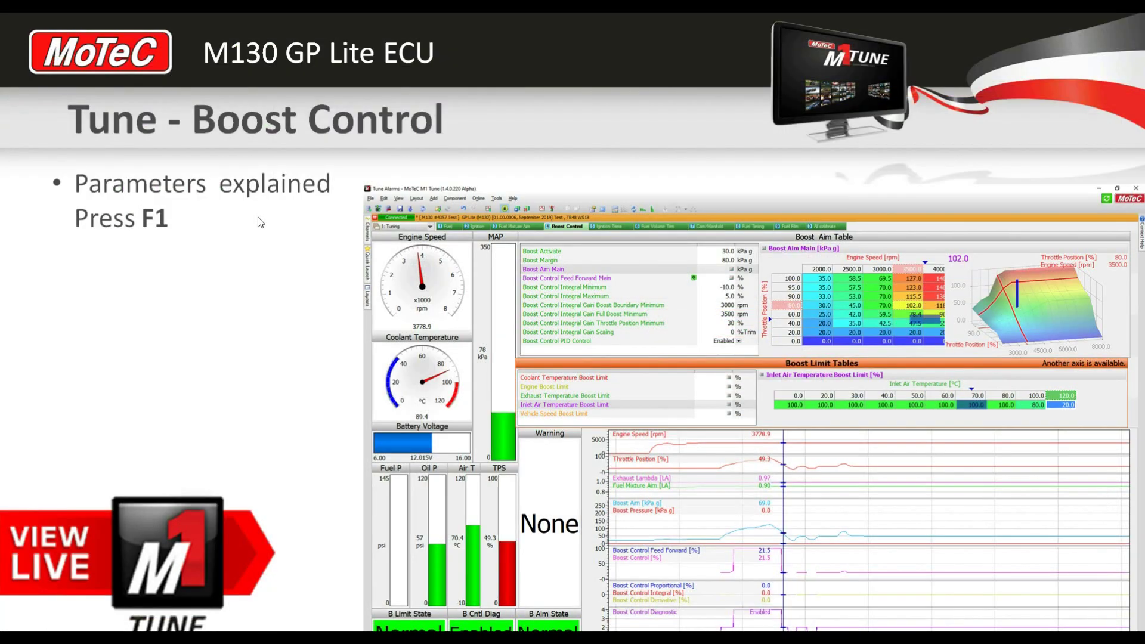
click(257, 217)
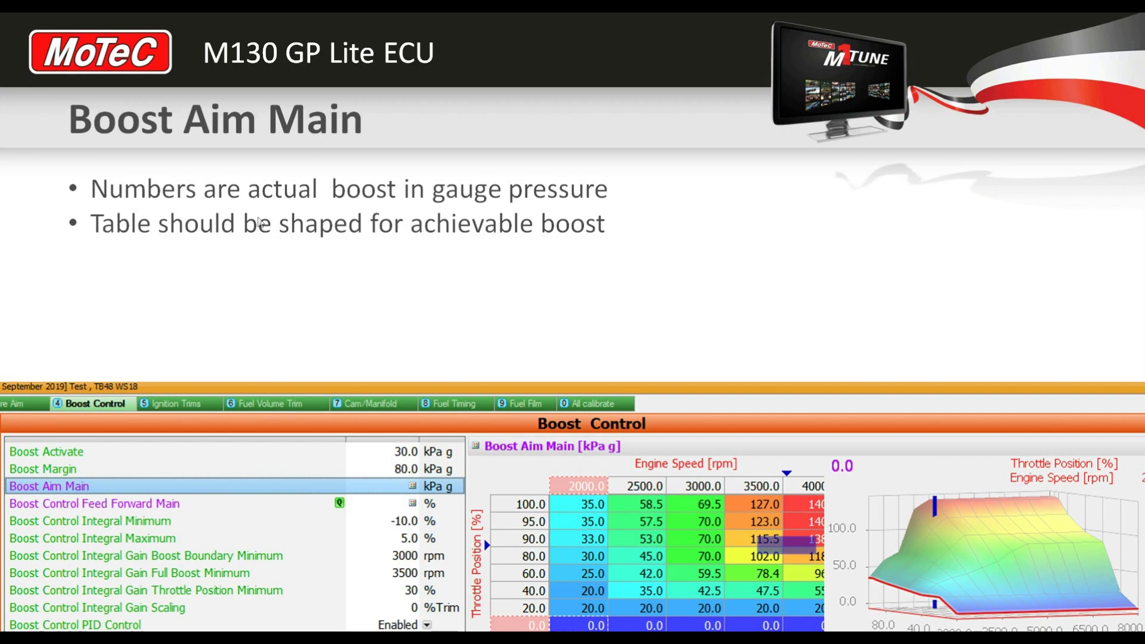
key(alt+Tab)
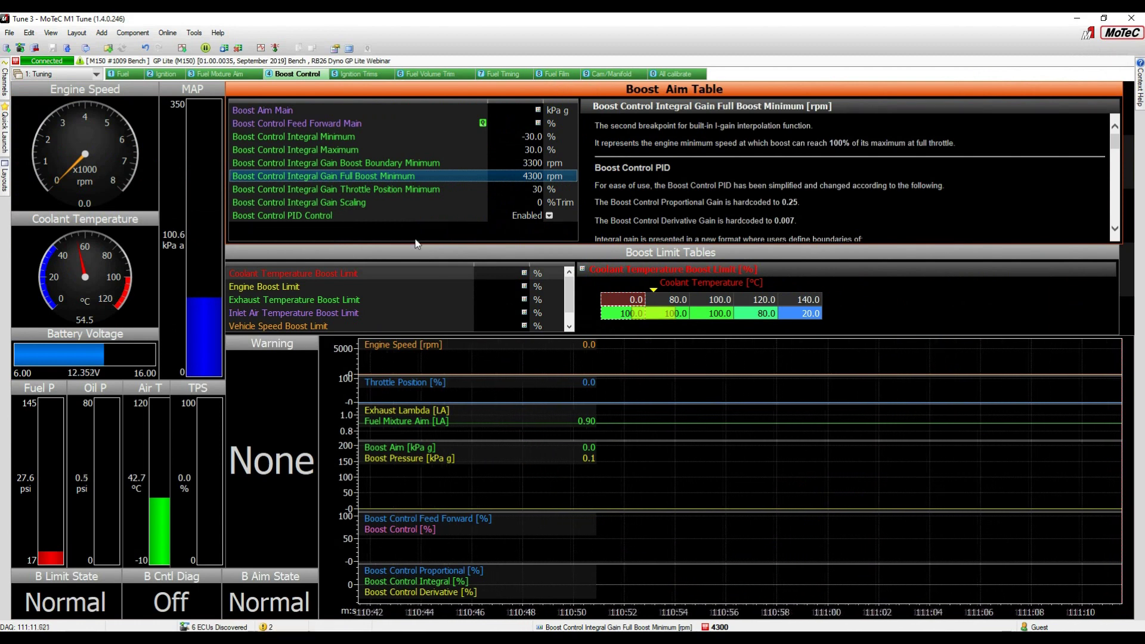
Step: Enlarge the Boost Limit Tables component and display the Coolant Temperature Boost Limit table
click(579, 261)
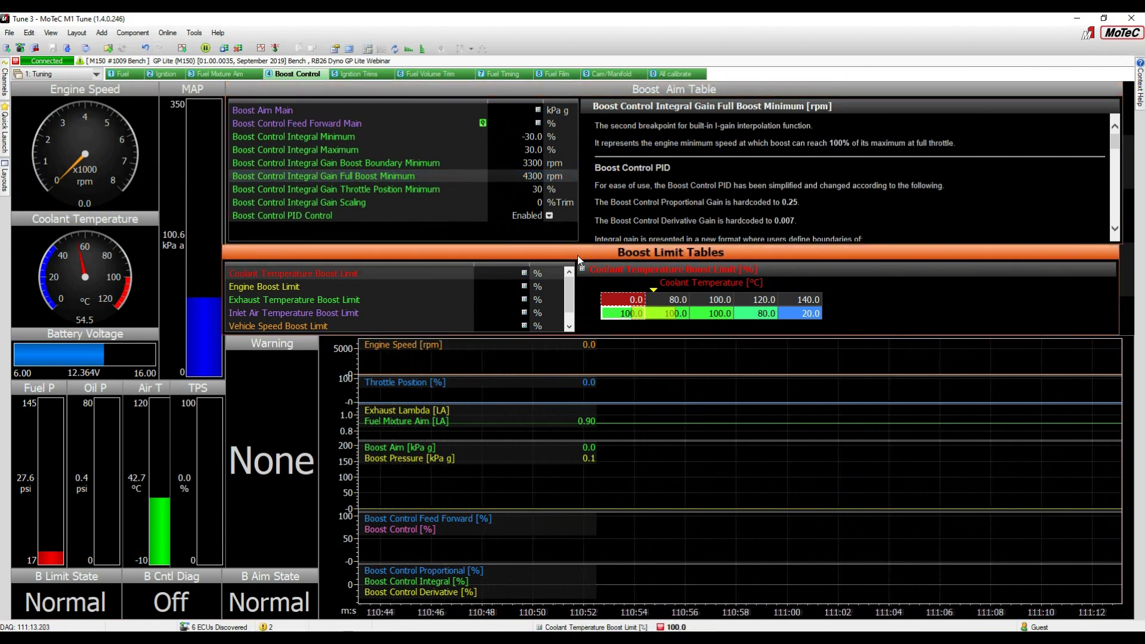
double_click(651, 257)
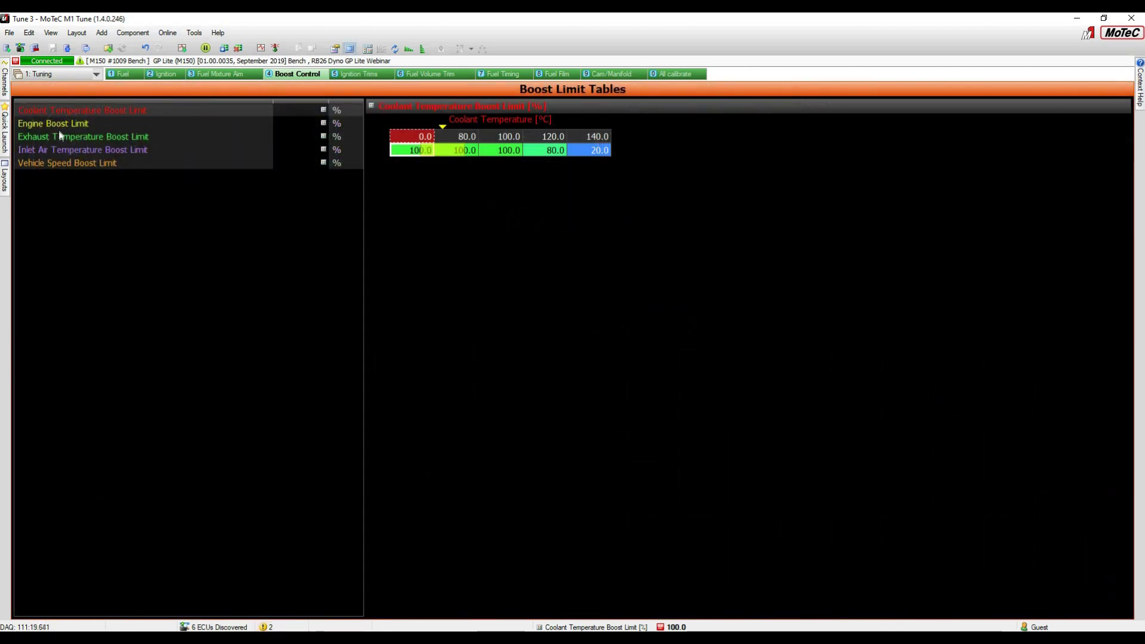
click(123, 109)
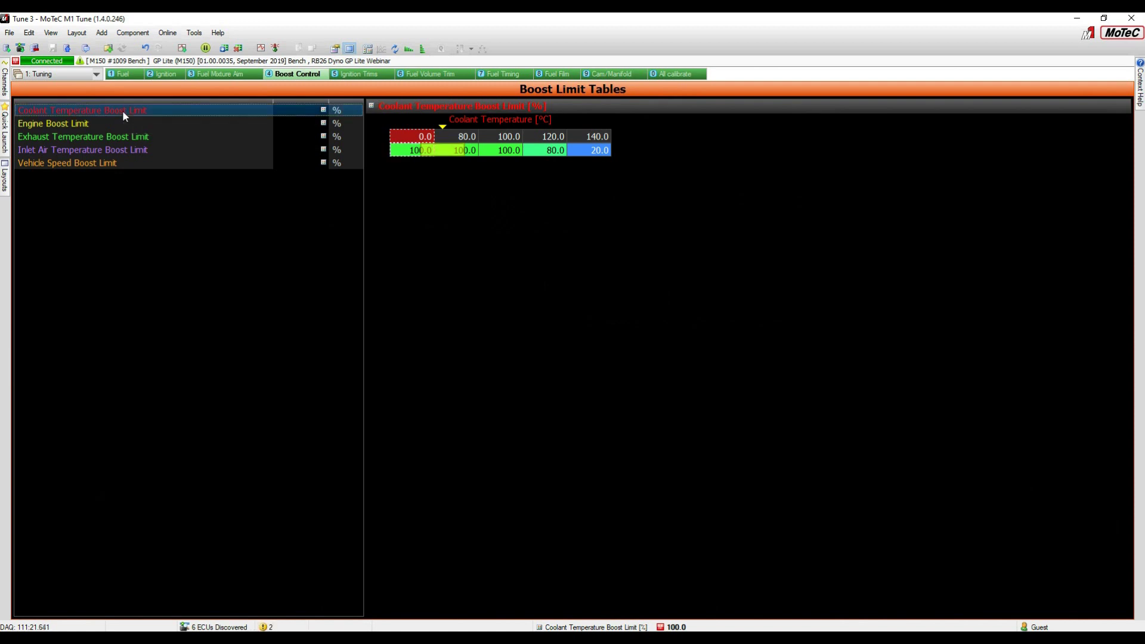
Step: View the Engine Boost Limit table, return to the Coolant Temperature Boost Limit table and review its limits up to 120 °C
click(92, 122)
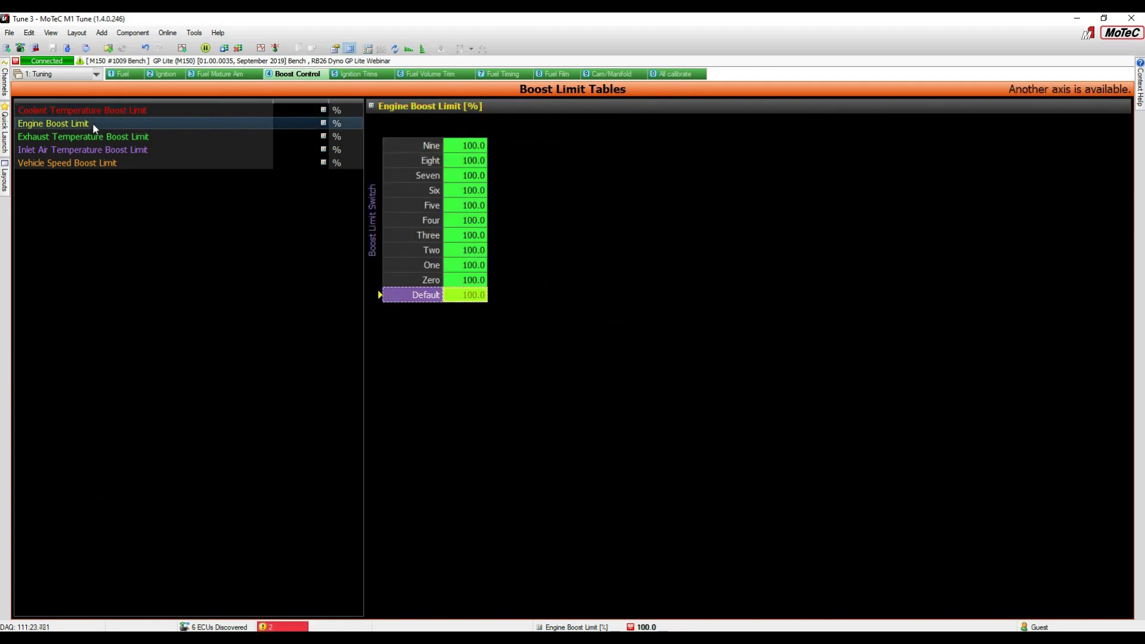
click(98, 112)
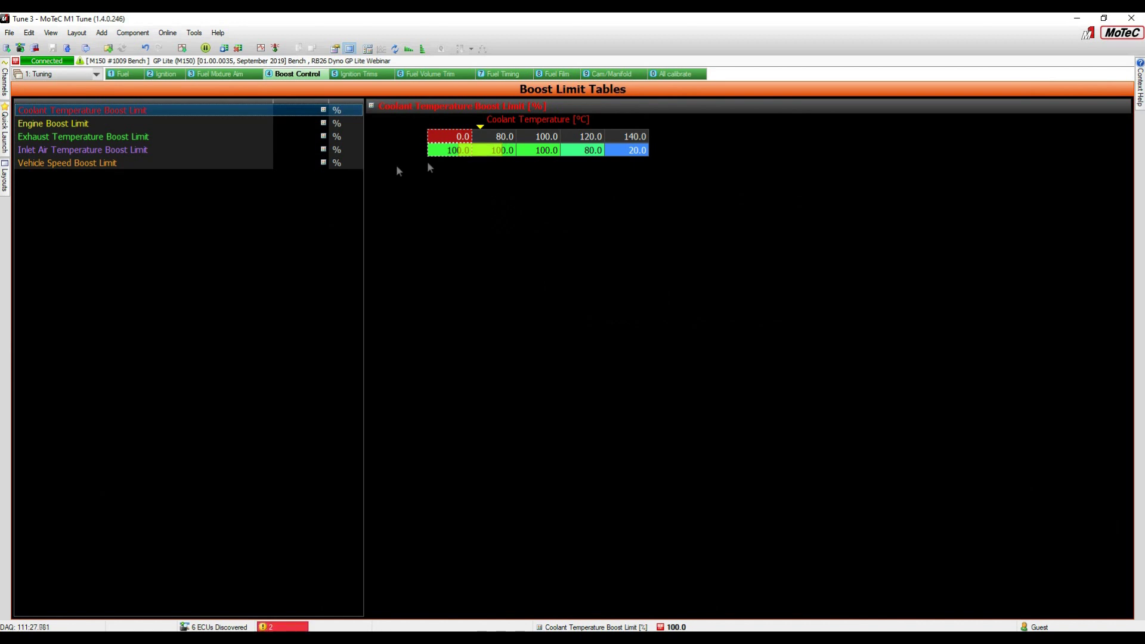
click(451, 155)
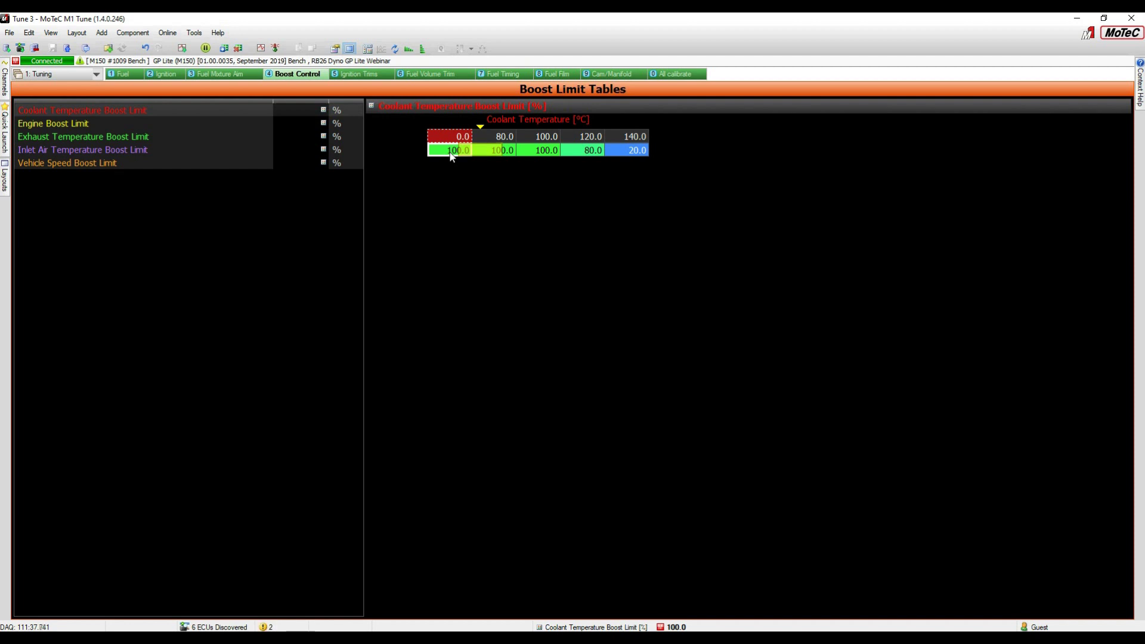
click(494, 154)
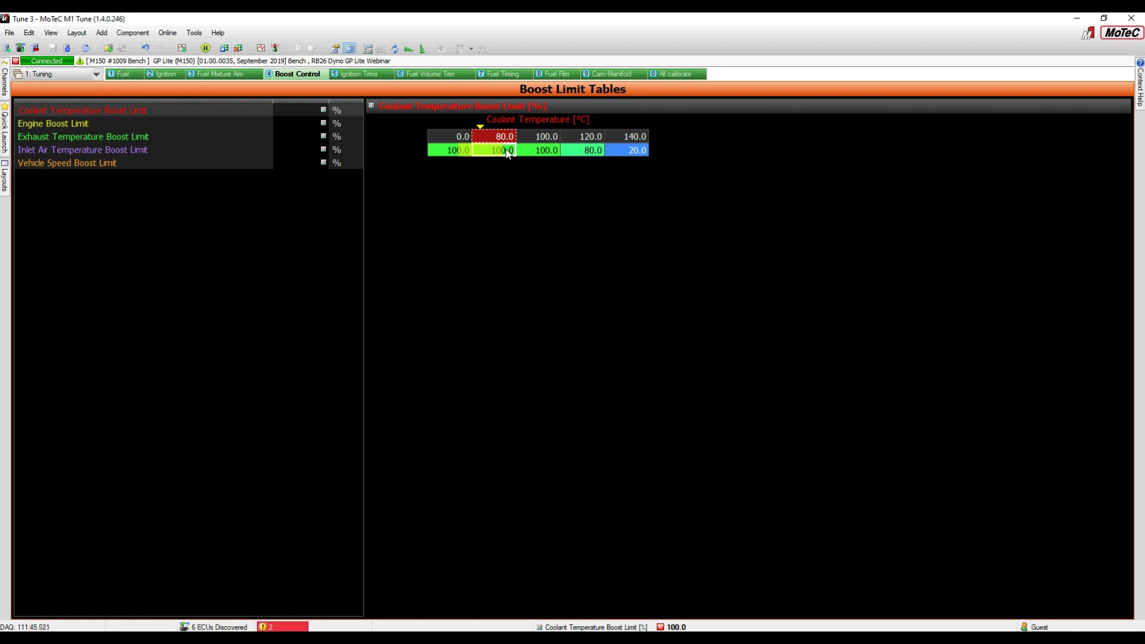
click(592, 151)
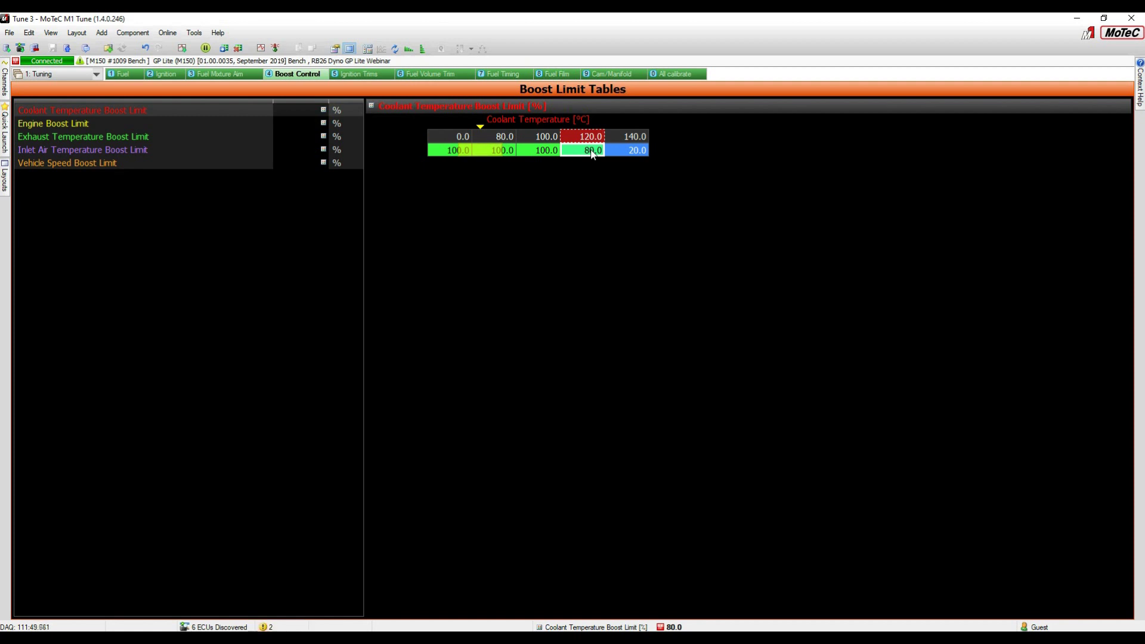
Step: Set the Coolant Temperature Boost Limit at 140 °C to 0%
click(636, 154)
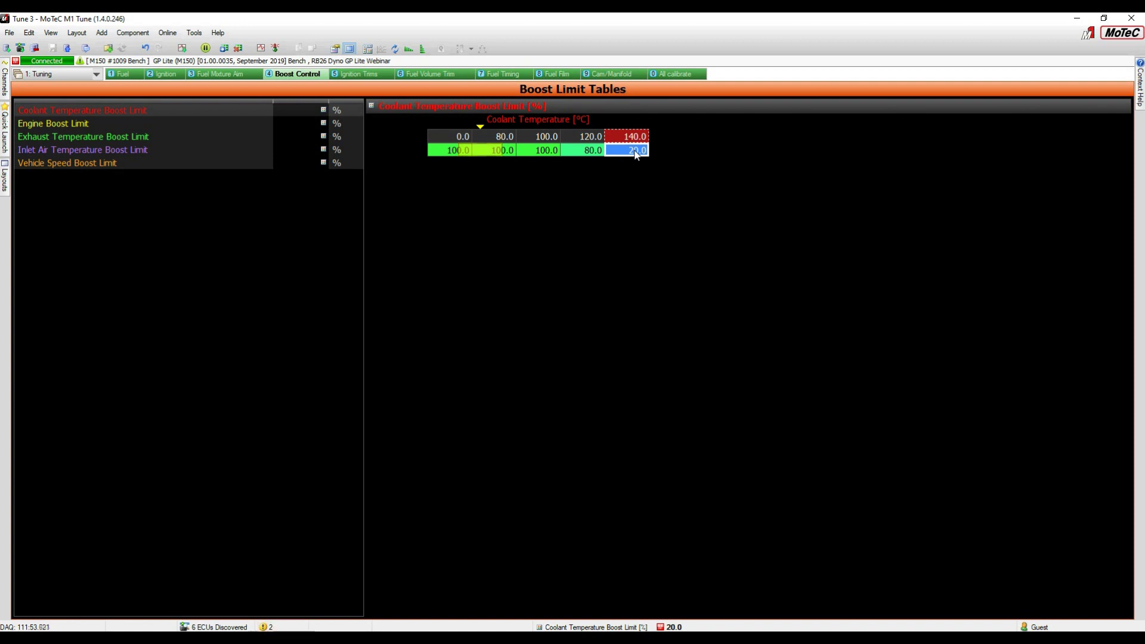
text(0)
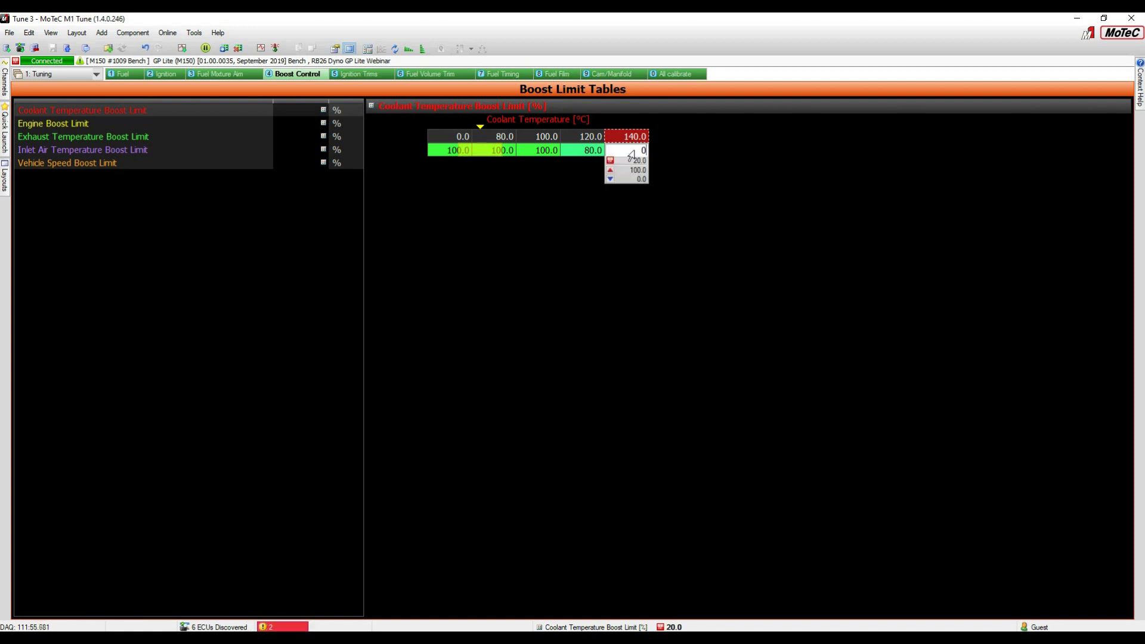
key(Return)
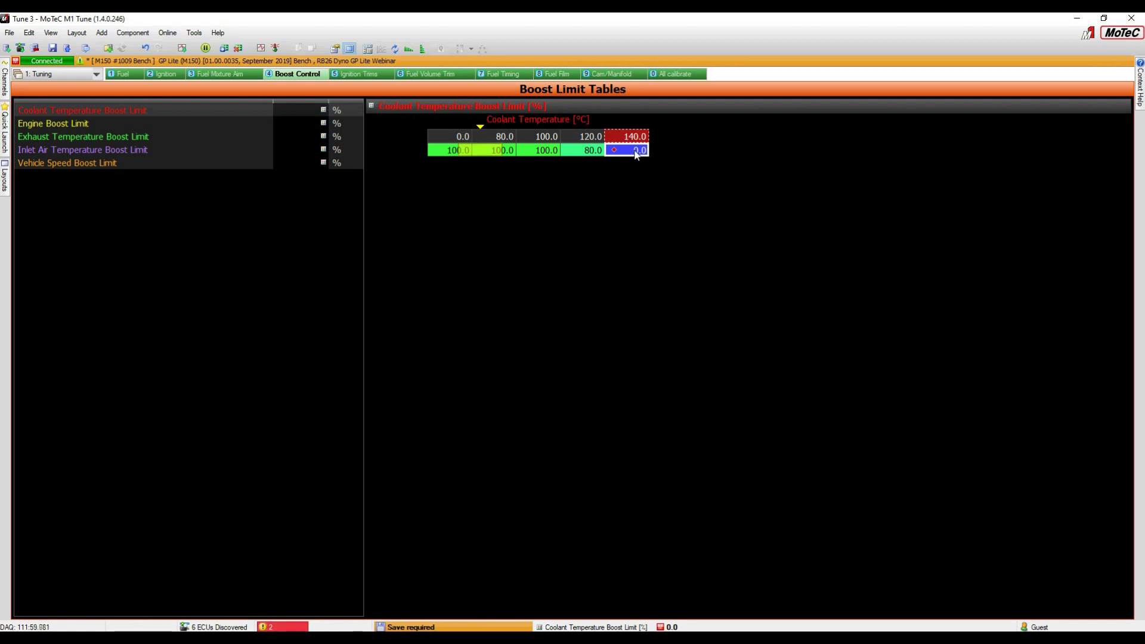
Step: View the Exhaust Temperature, Inlet Air Temperature and Vehicle Speed Boost Limit tables in turn
click(140, 138)
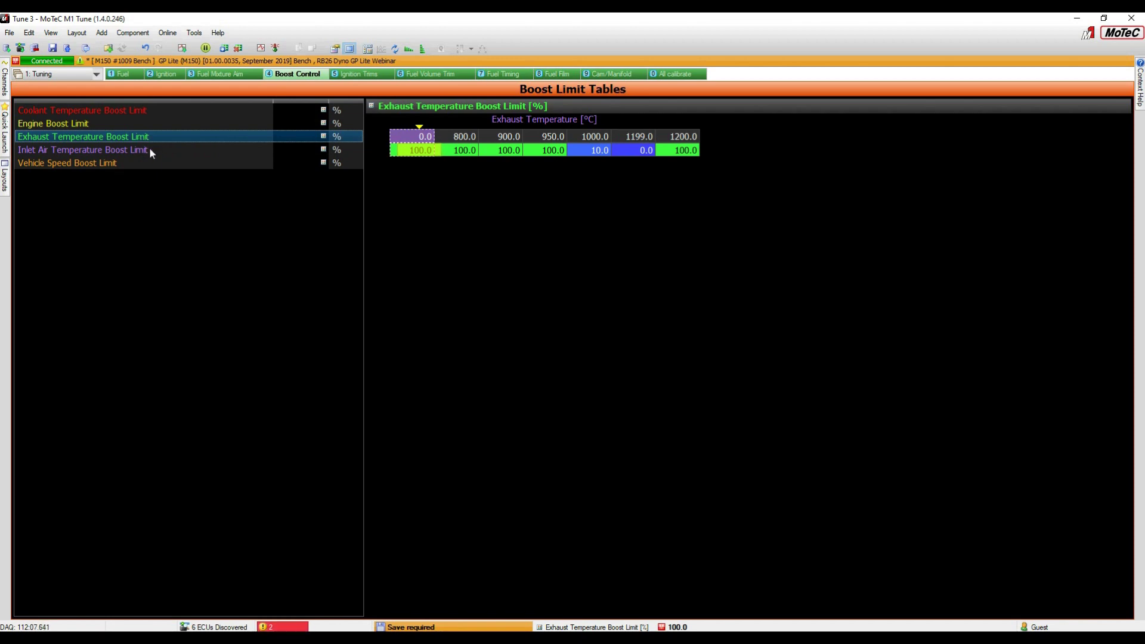
click(149, 149)
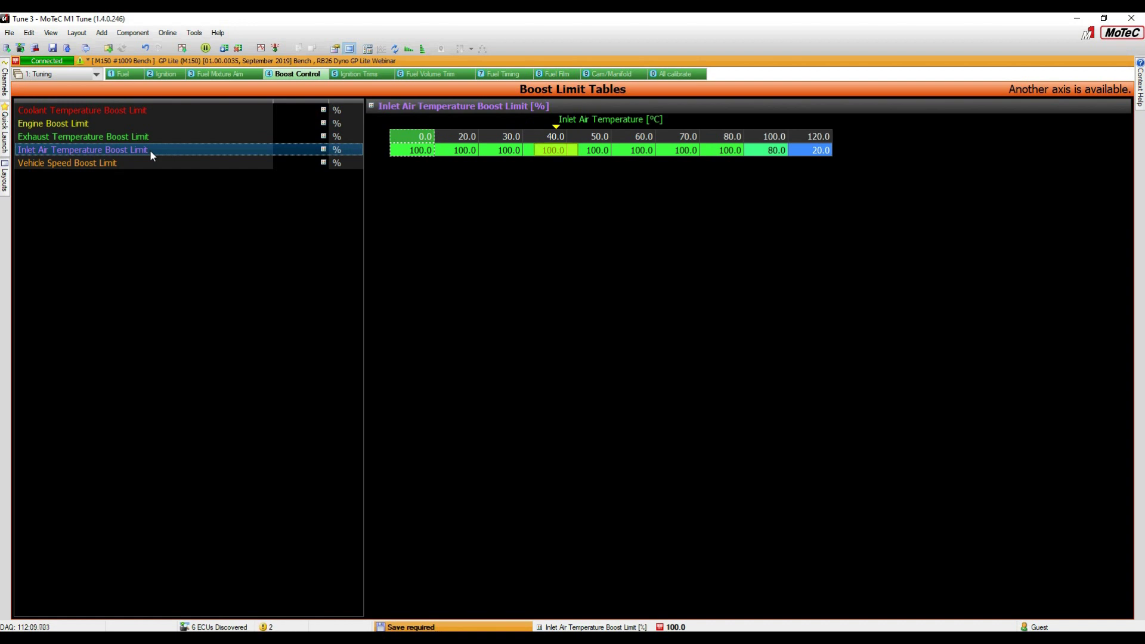
click(146, 163)
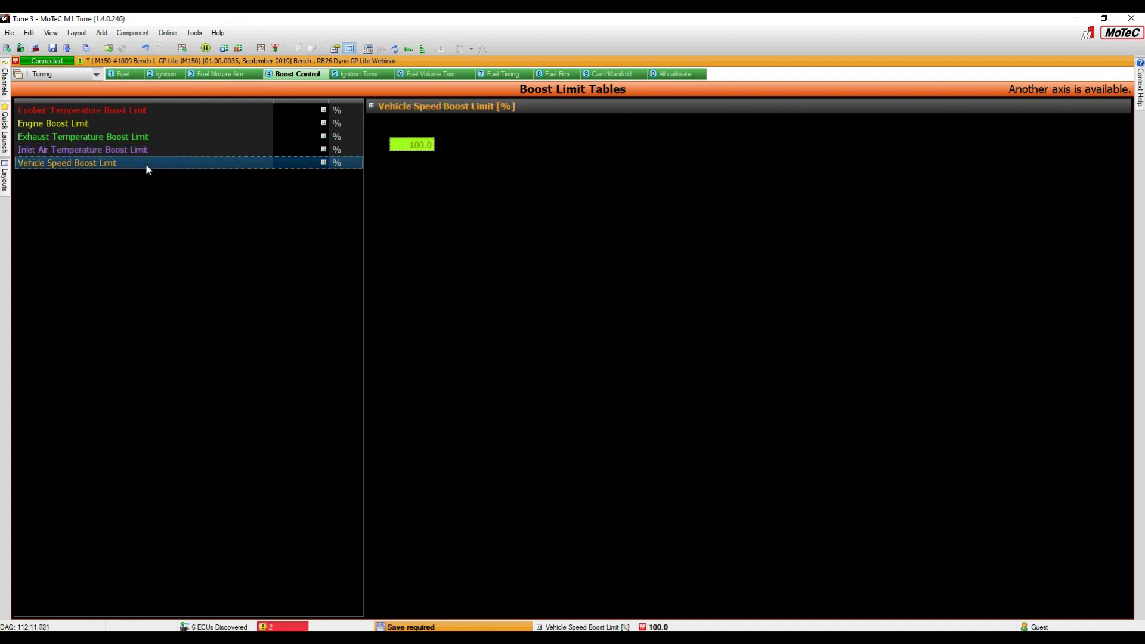
Step: Enable the Vehicle Speed axis of the Vehicle Speed Boost Limit table and generate sites from 0 to 100 km/h in 20 km/h increments
click(427, 151)
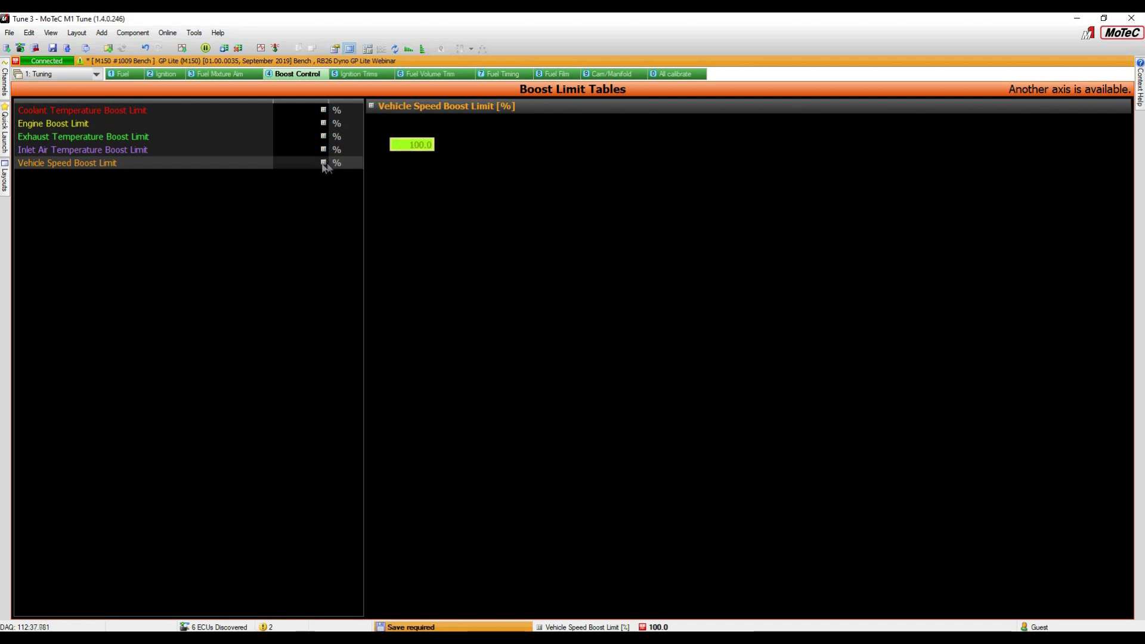
key(a)
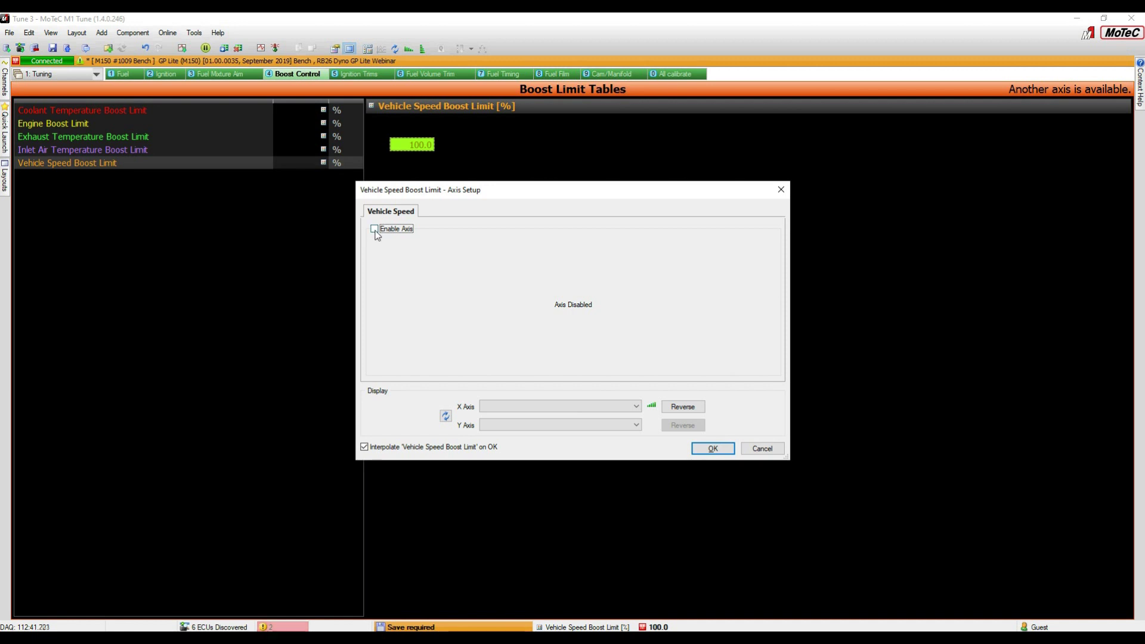
click(375, 230)
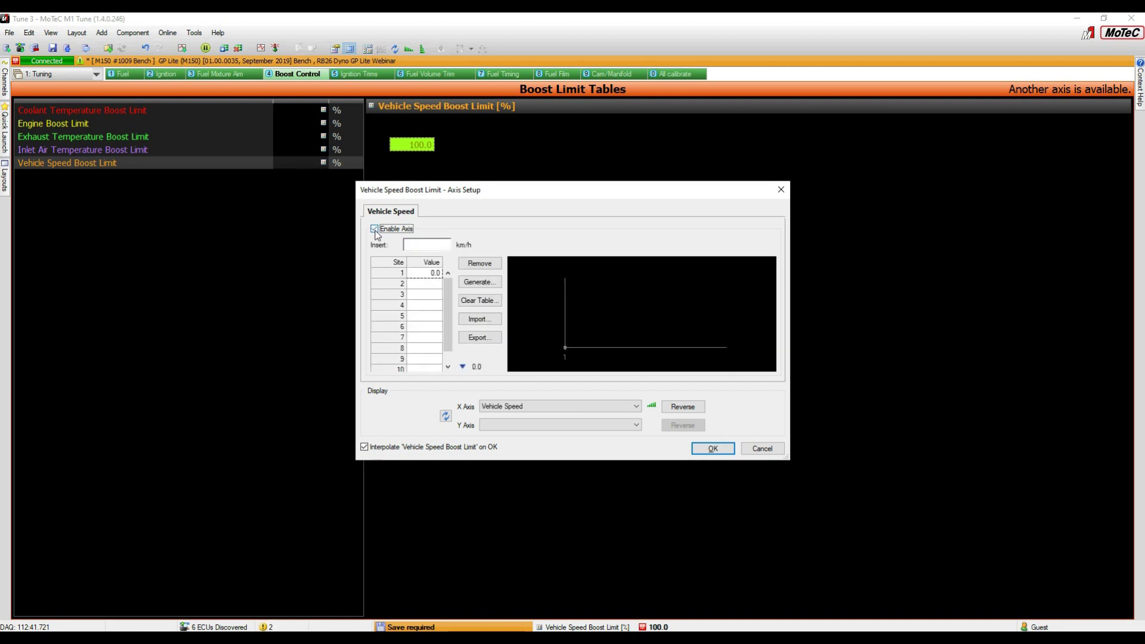
click(477, 282)
text(0)
key(Tab)
text(10)
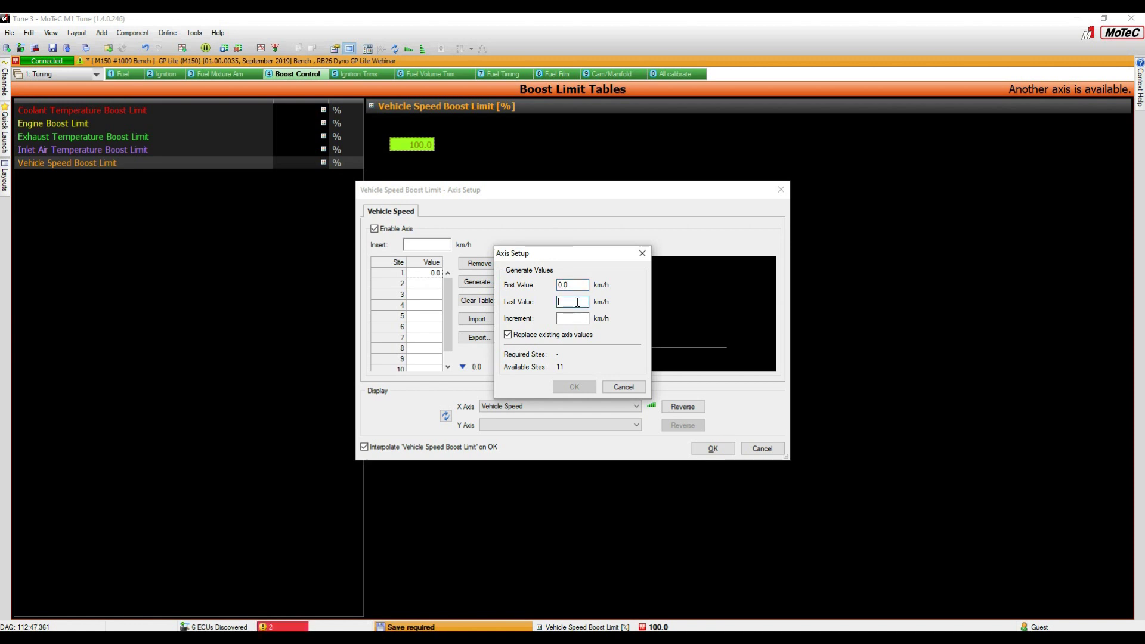
text(0)
click(576, 318)
text(20)
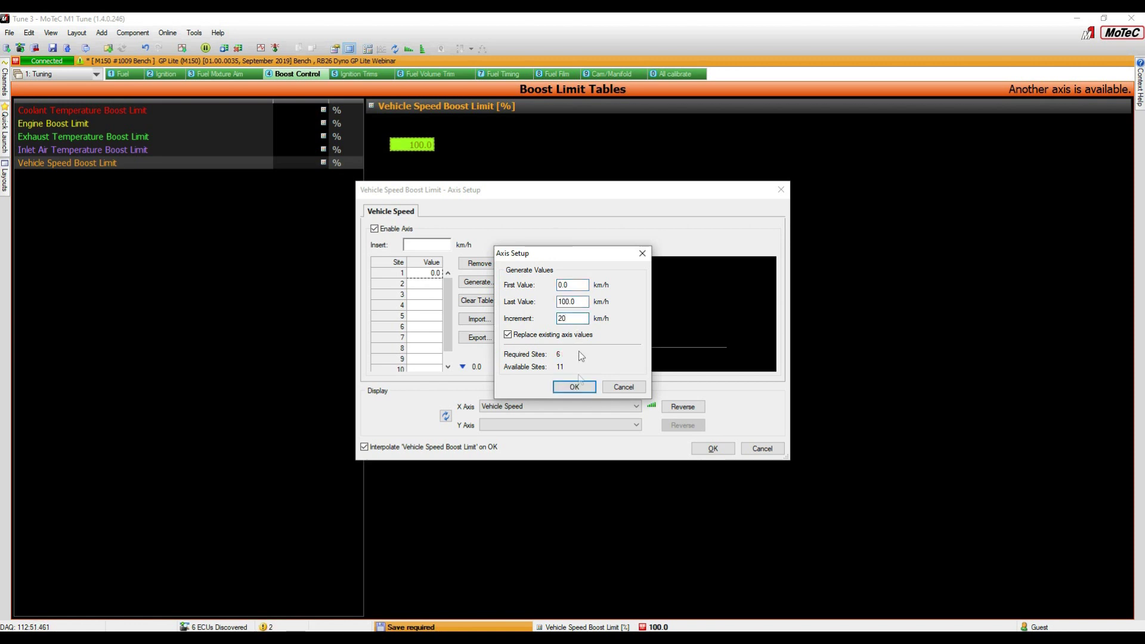
click(574, 387)
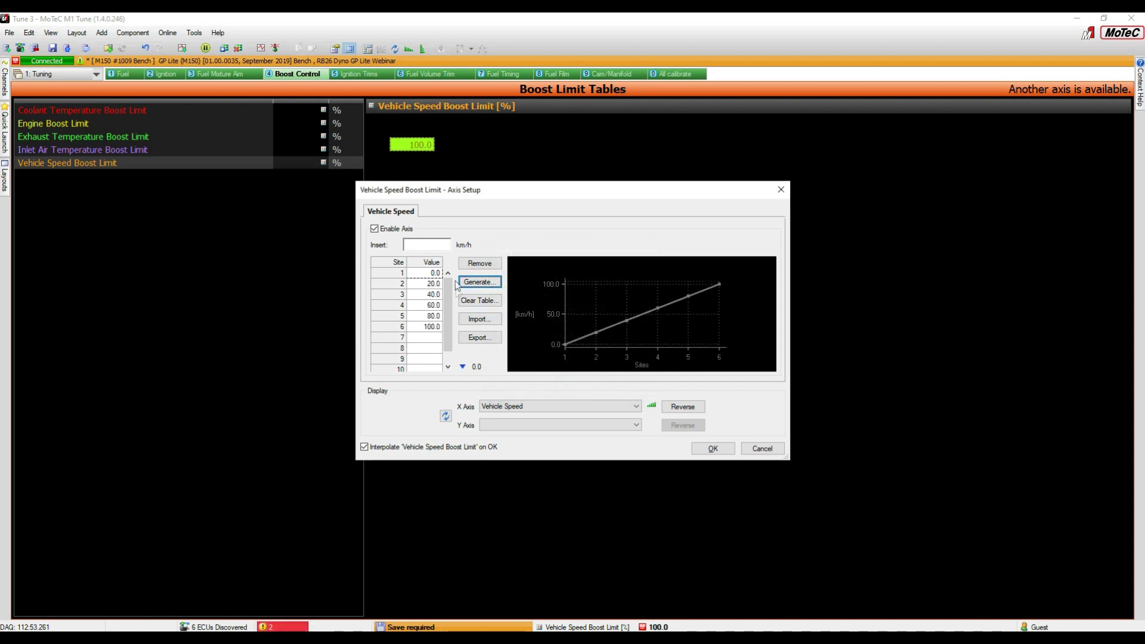
Step: Add 5 and 10 km/h sites to the Vehicle Speed axis and apply the axis setup
click(431, 340)
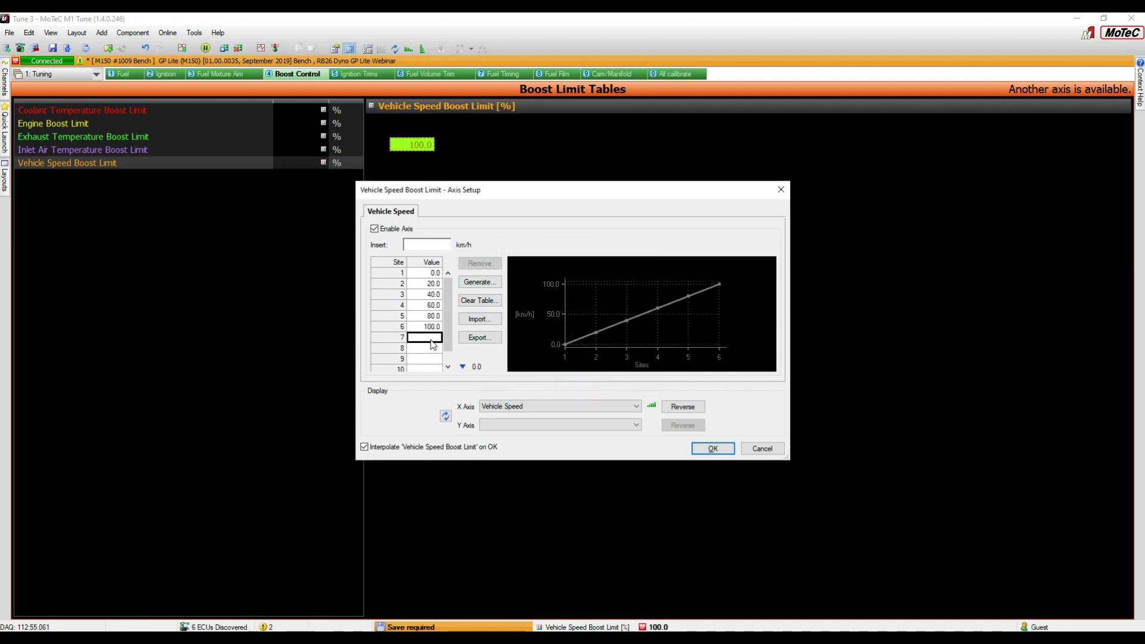
text(5)
key(Return)
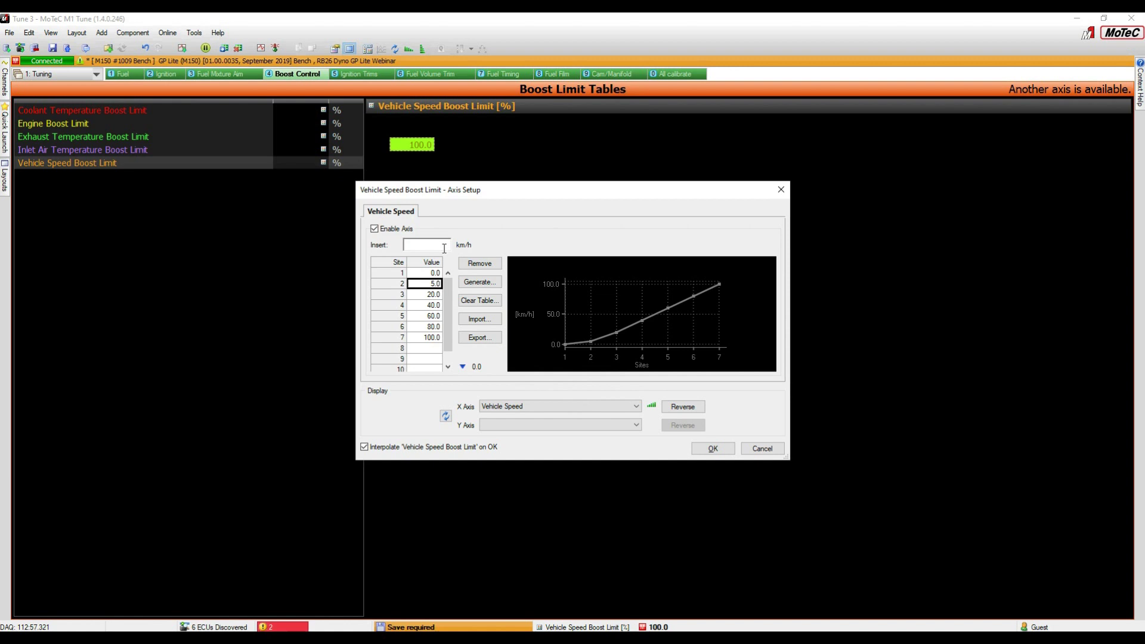
click(444, 247)
text(10)
key(Return)
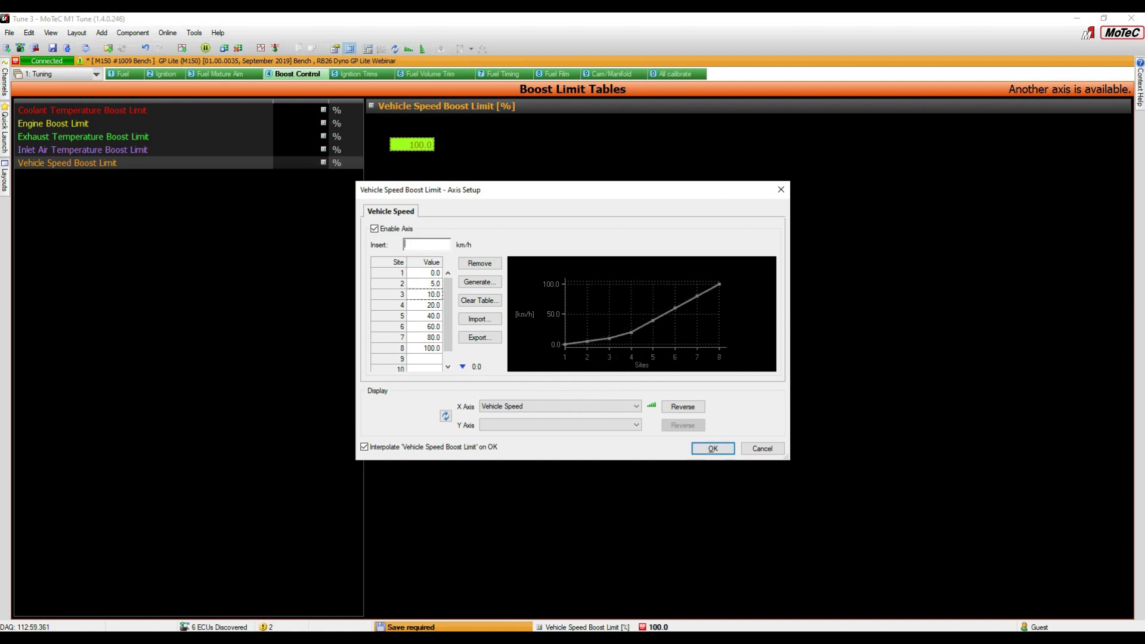
click(713, 449)
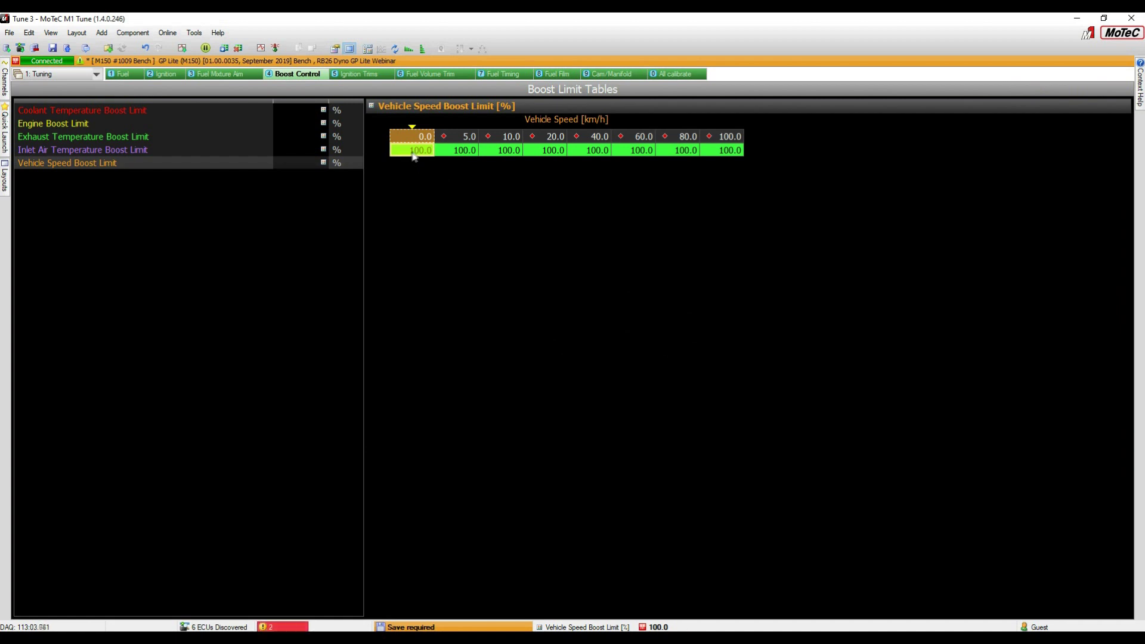
Step: Set the Vehicle Speed Boost Limit to 70% at 0 km/h, 80% at 5 km/h and 95% at 10 km/h
text(70)
key(Return)
click(454, 152)
text(80)
key(Return)
click(500, 153)
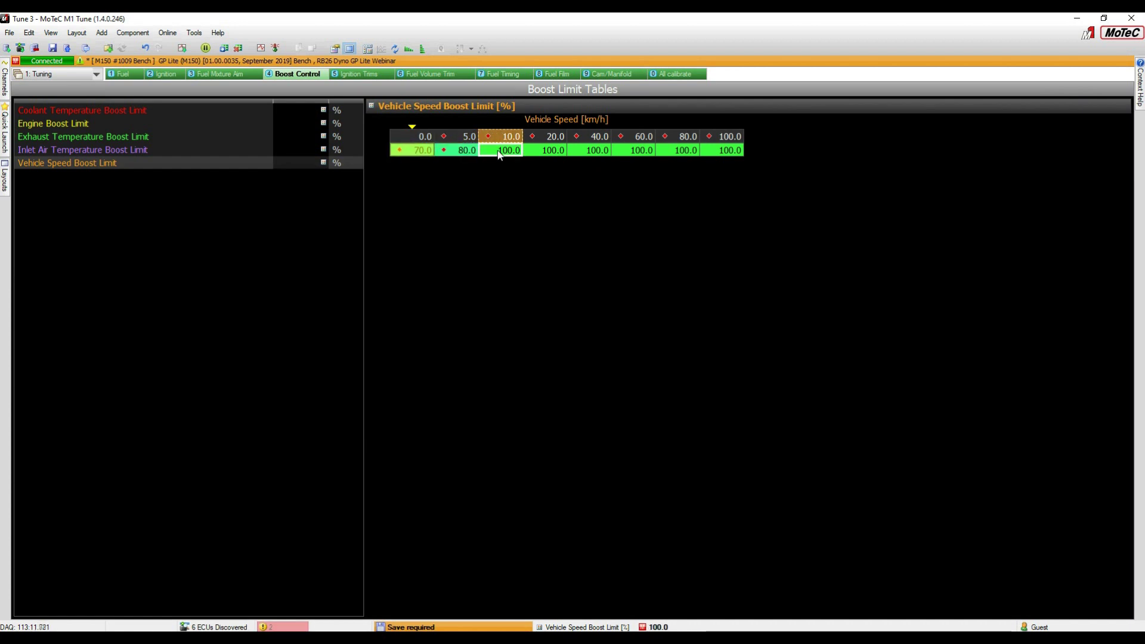
text(95)
key(Return)
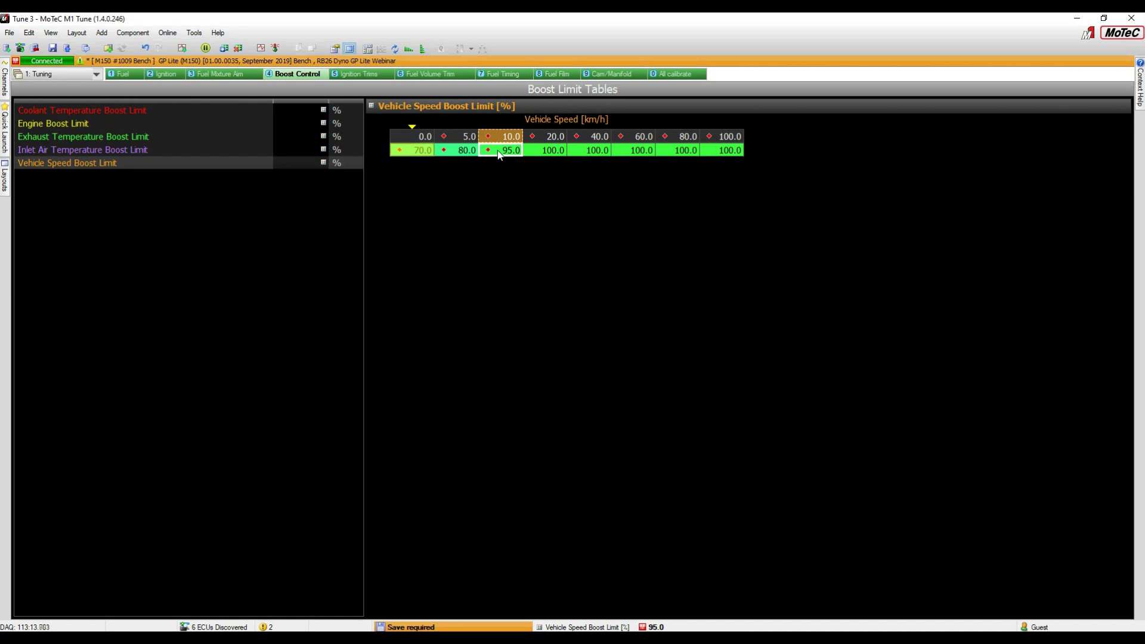
Step: Select the 20 km/h site and display the Vehicle Speed Boost Limit table alongside its graph
click(544, 153)
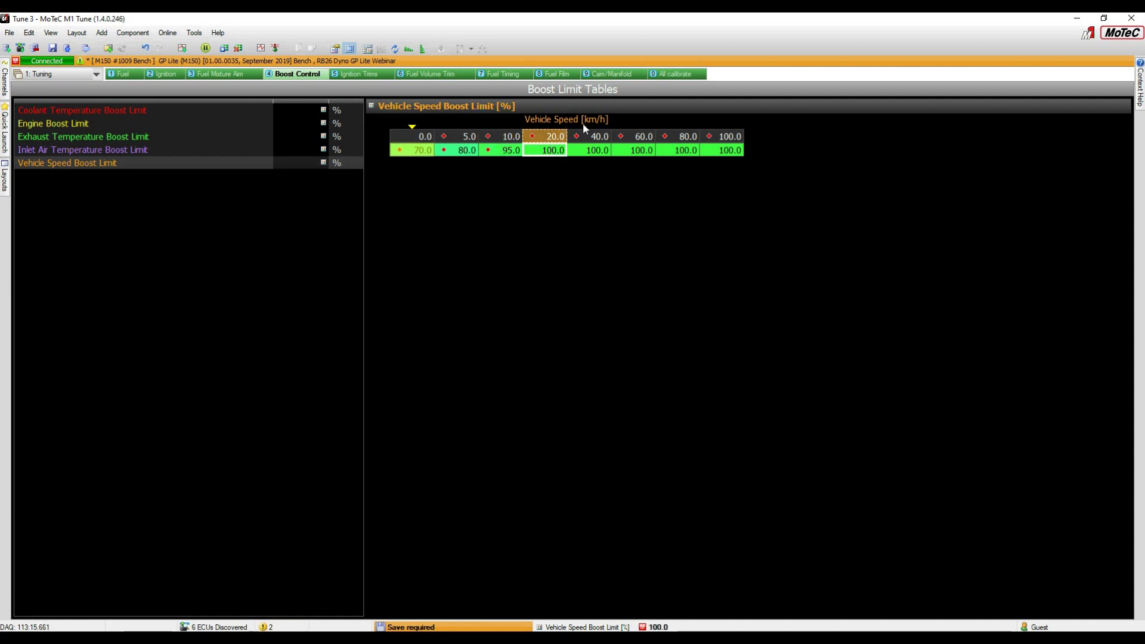
key(g)
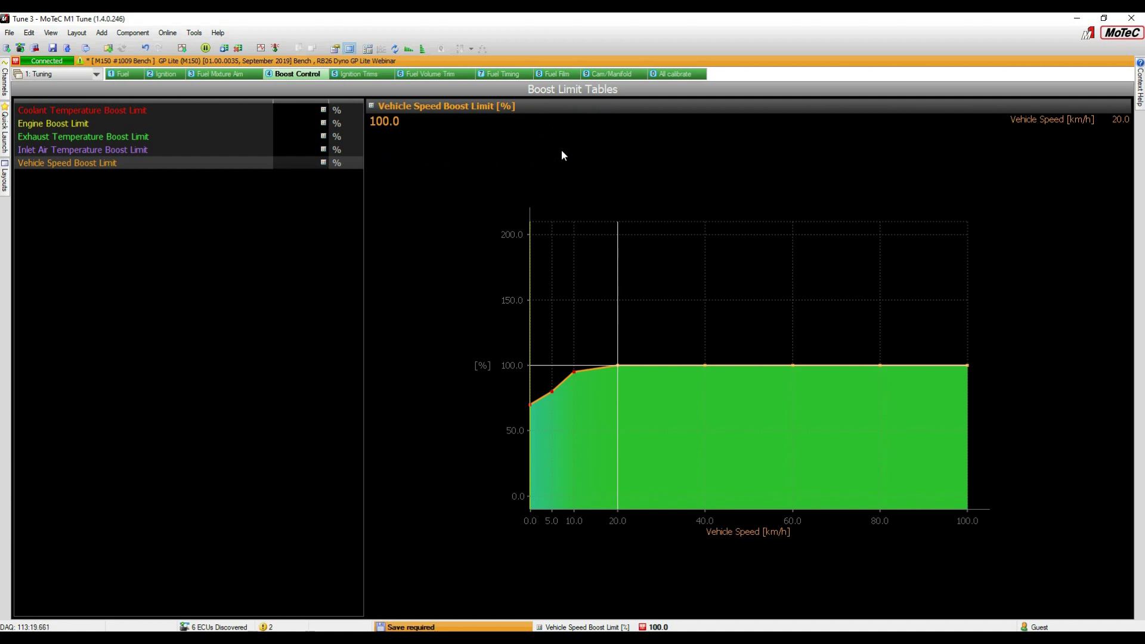
key(g)
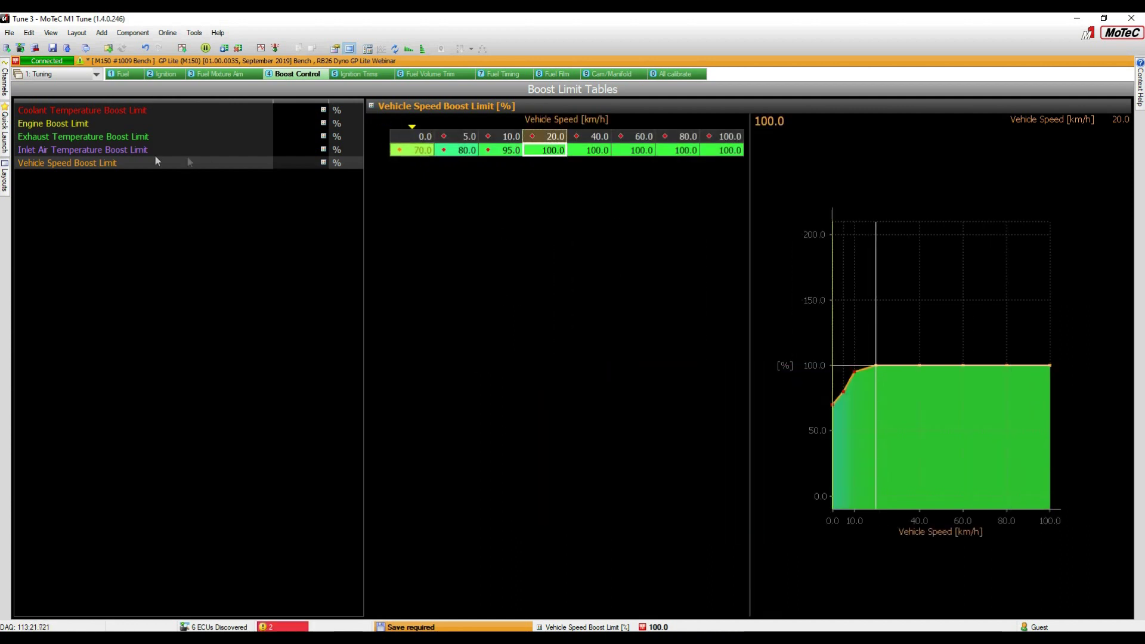
Step: Examine the Engine Boost Limit table, stepping up through the Boost Limit Switch positions from Default
click(64, 124)
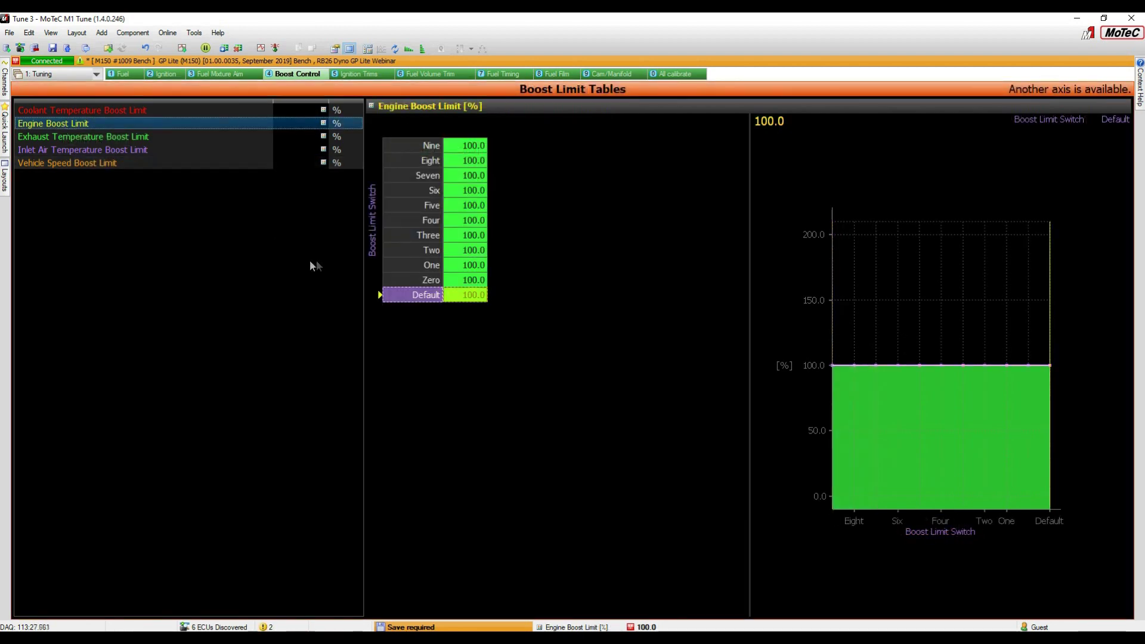
click(468, 298)
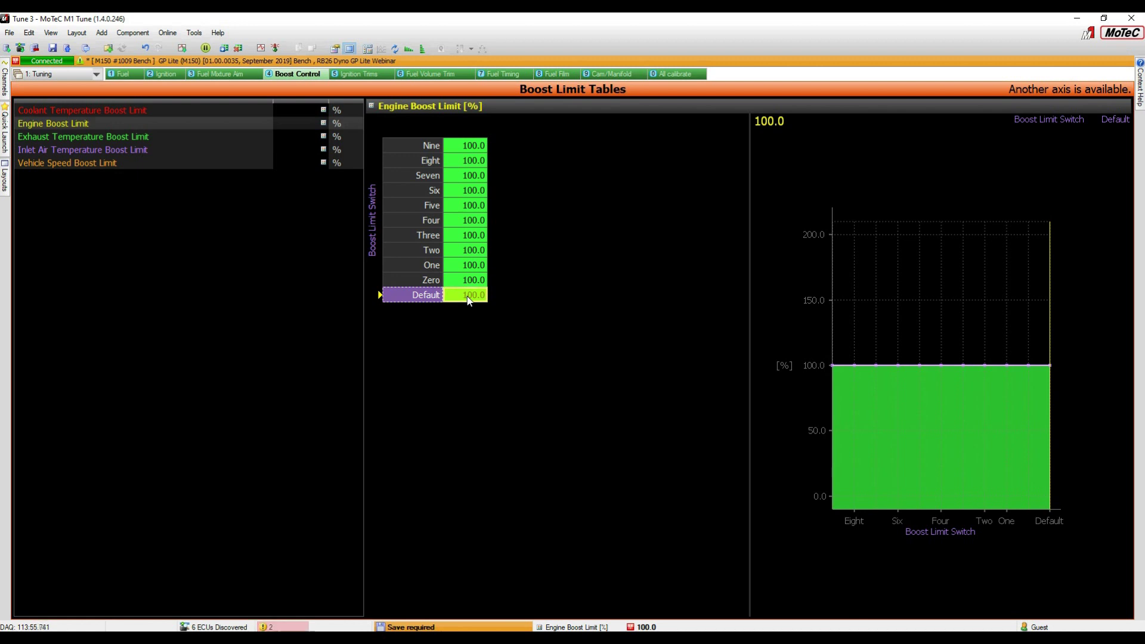
key(Up)
key(Up)
key(Up)
key(Up)
key(Up)
key(Up)
key(Up)
key(Up)
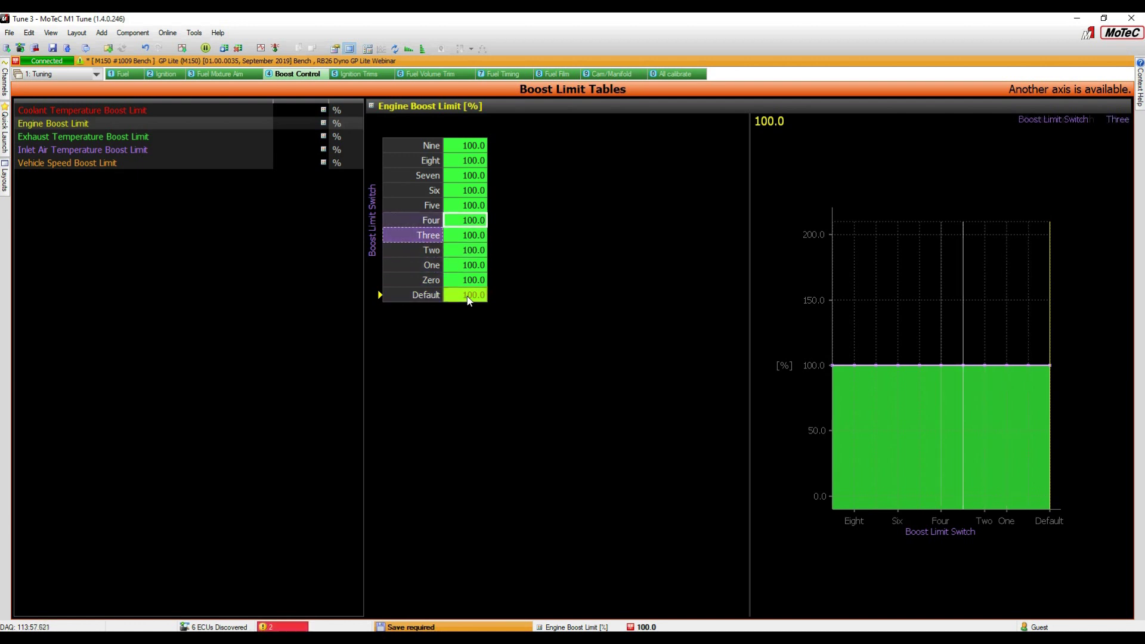
Step: Set the Engine Boost Limit for Boost Limit Switch position Zero to 10%
key(Down)
key(Down)
key(Down)
key(Down)
key(Down)
key(Down)
key(Down)
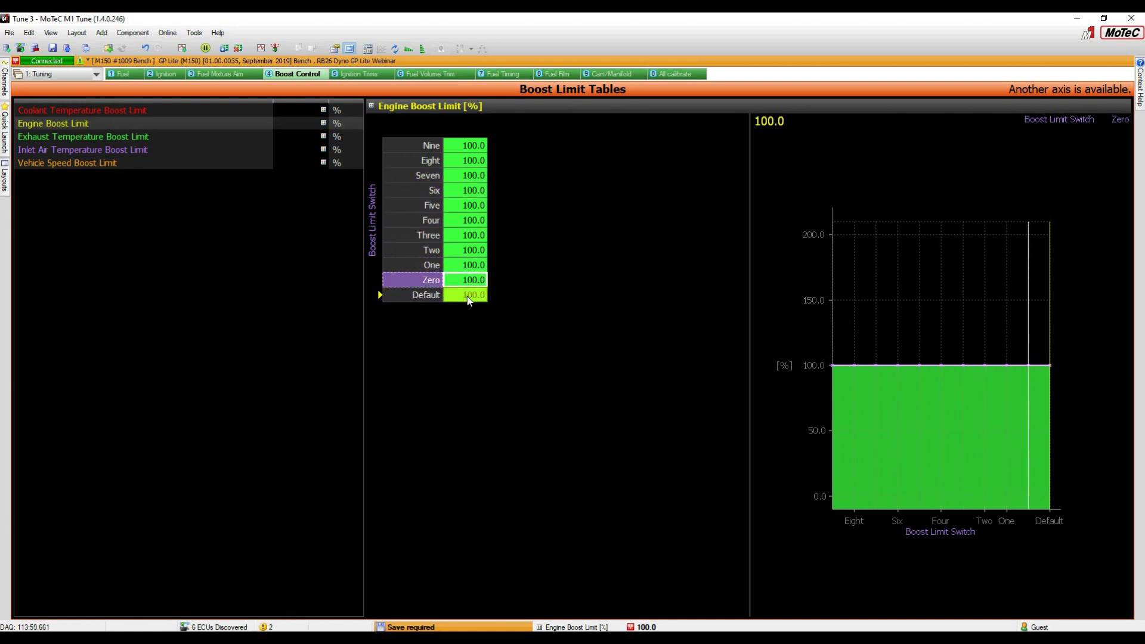
text(10)
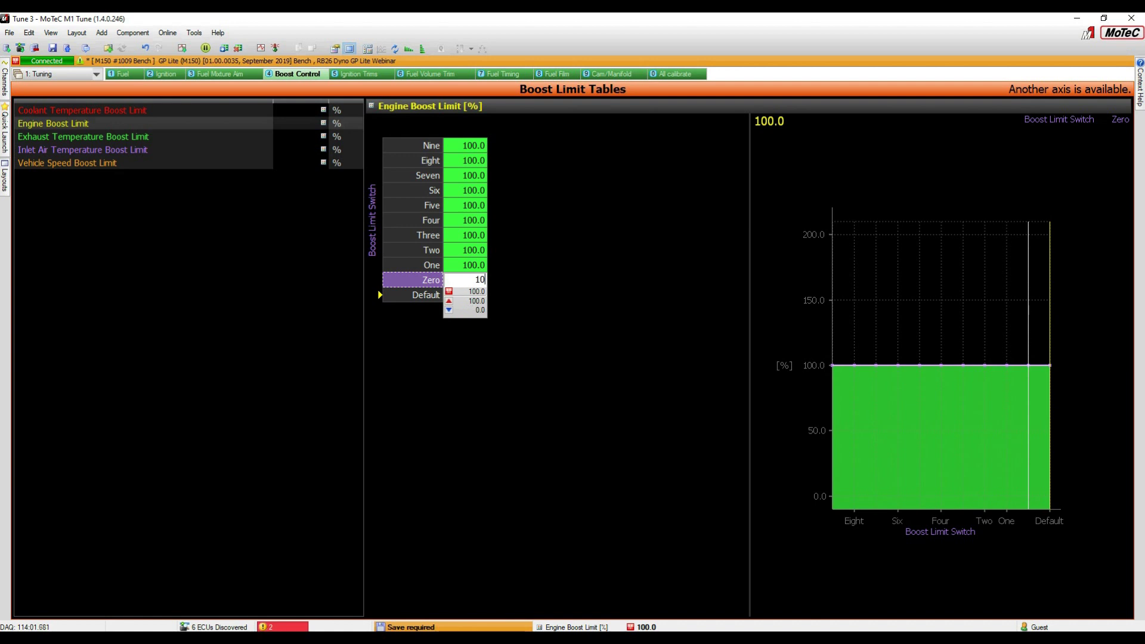
key(Return)
key(Up)
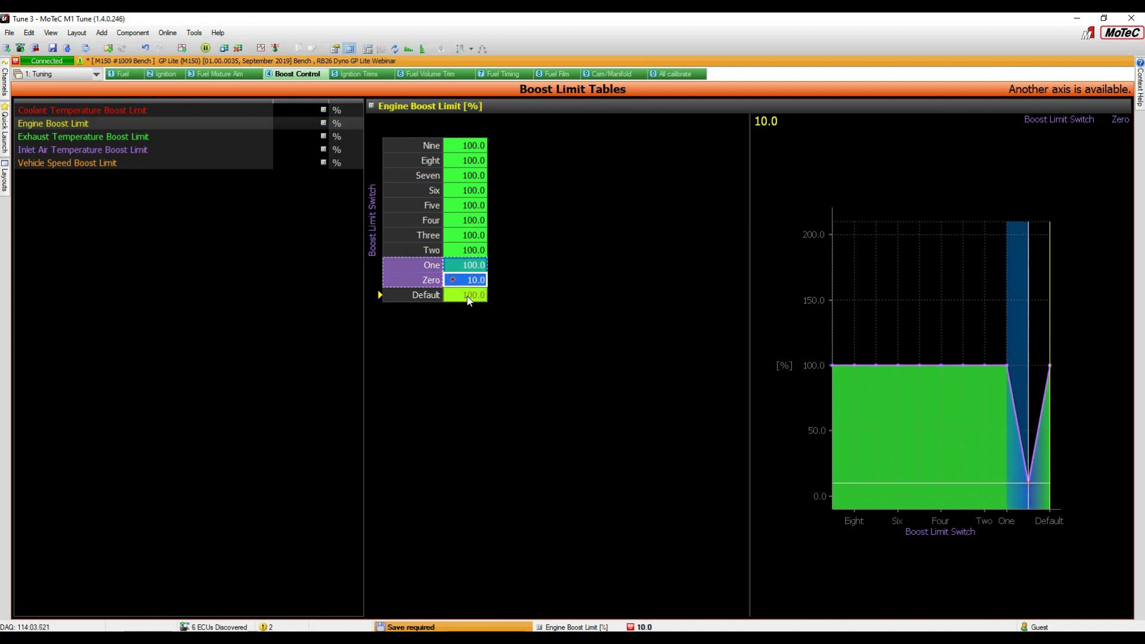
key(shift+Up)
key(shift+Up)
key(shift+Up)
key(shift+Up)
key(shift+Up)
key(shift+Up)
key(shift+Up)
key(shift+Up)
key(shift+Down)
key(shift+Down)
key(shift+Down)
key(shift+Down)
key(shift+Down)
key(shift+Down)
key(shift+Down)
key(shift+Down)
key(Down)
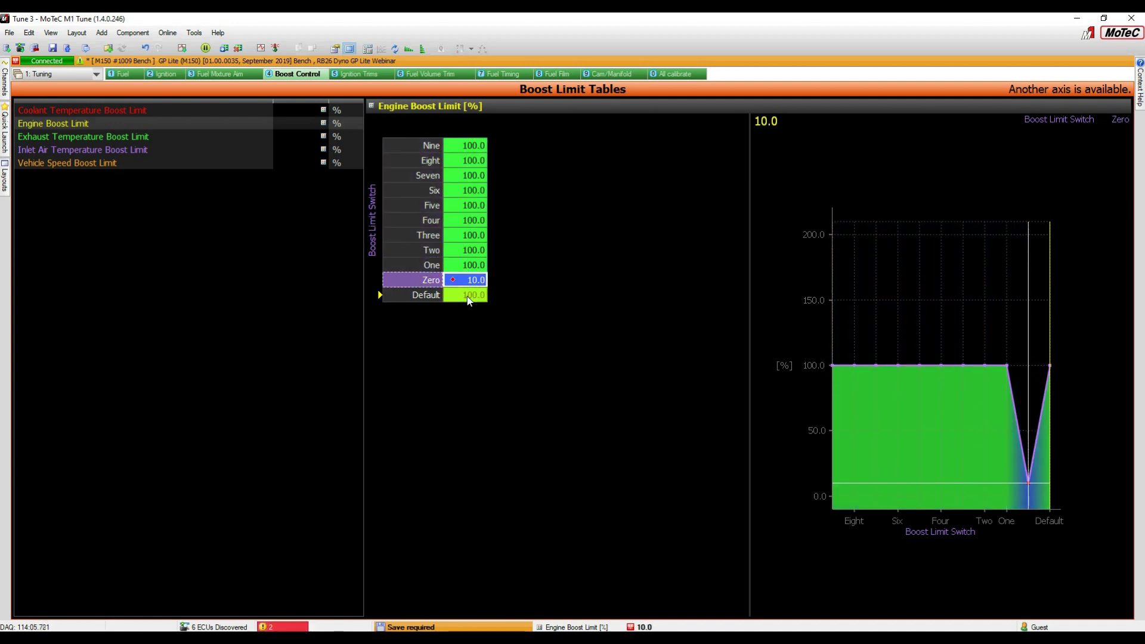
Step: Interpolate the Engine Boost Limit values across switch positions Zero to Nine, from 10% at Zero to 100% at Nine
key(shift+Up)
key(shift+Up)
key(shift+Up)
key(shift+Up)
key(shift+Up)
key(shift+Up)
key(shift+Up)
key(shift+Up)
key(shift+Up)
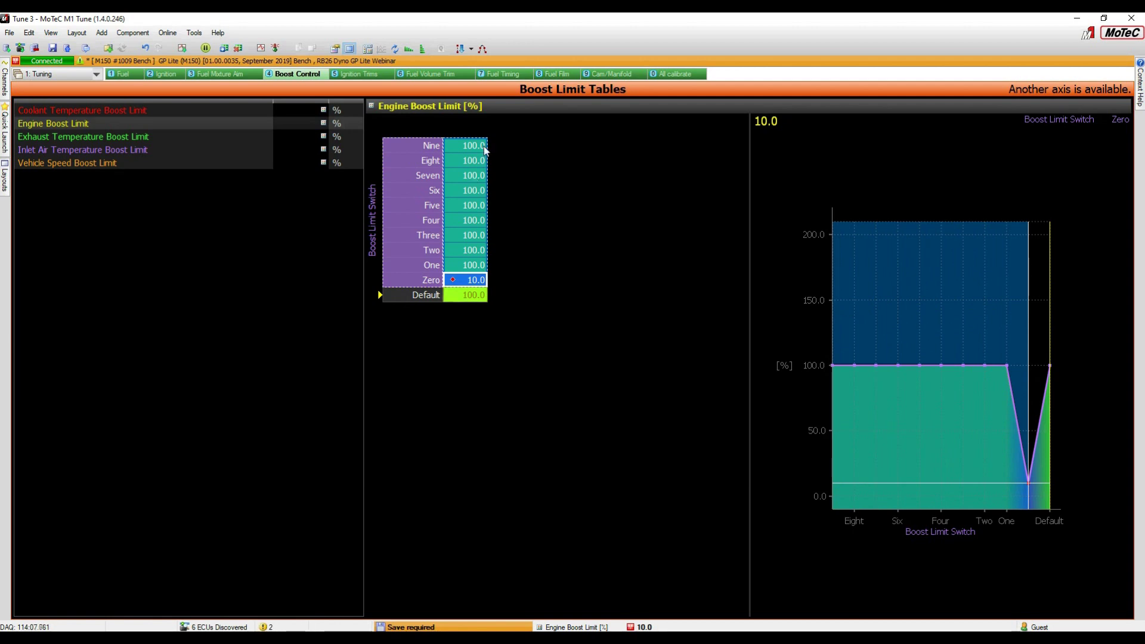
click(461, 49)
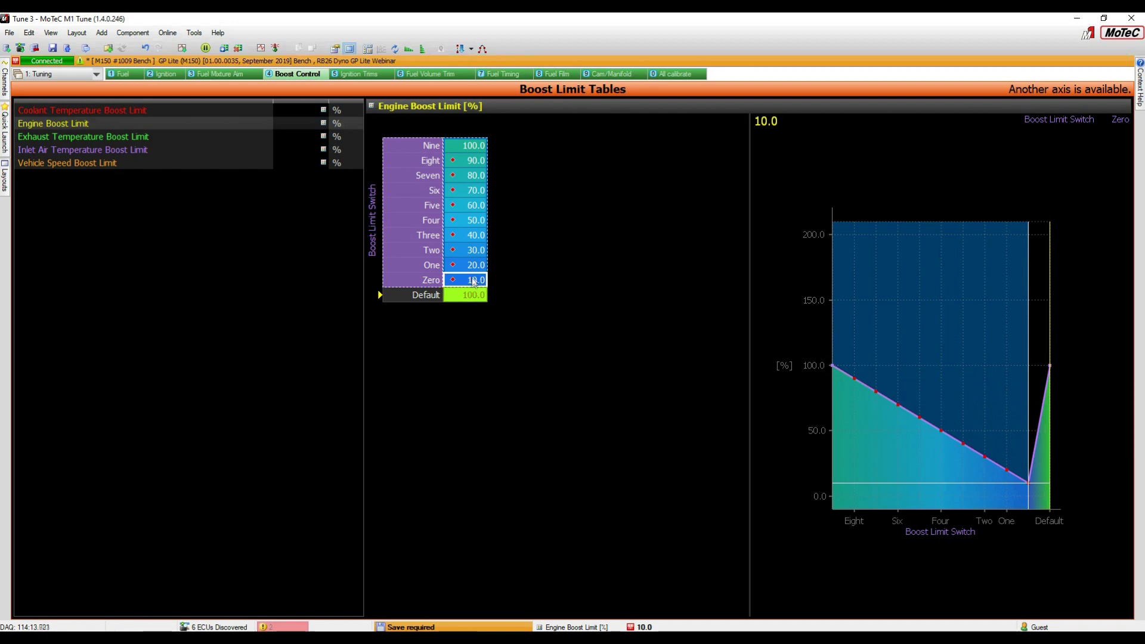
Step: Set the Engine Boost Limit for the Default Boost Limit Switch position to 50% and return to the full Boost Control layout
click(476, 145)
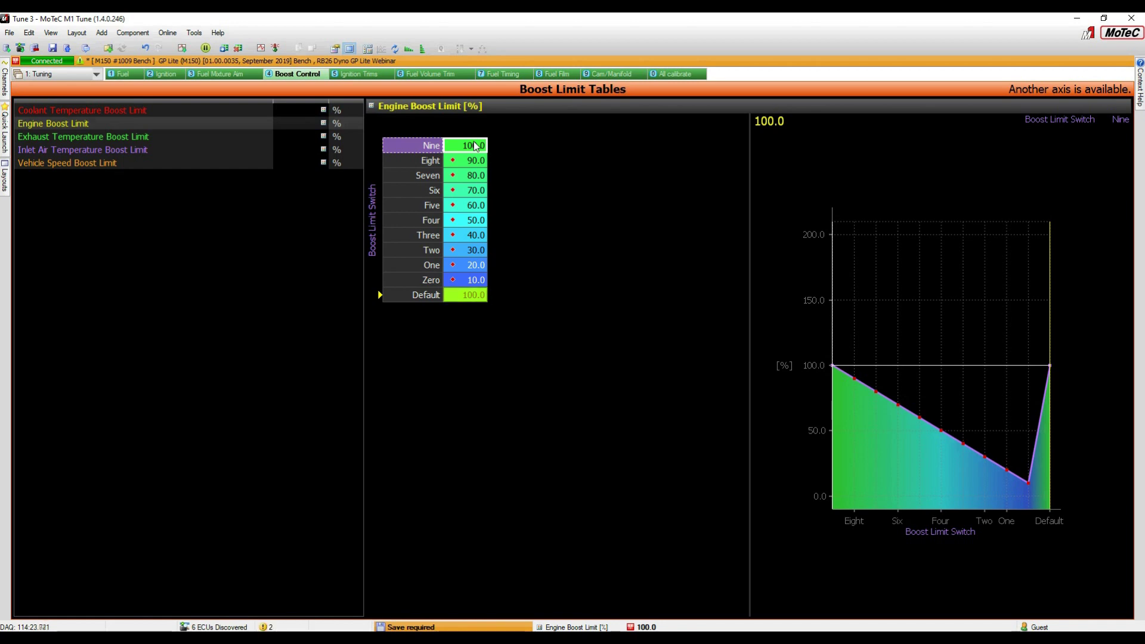
click(480, 295)
text(50)
key(Return)
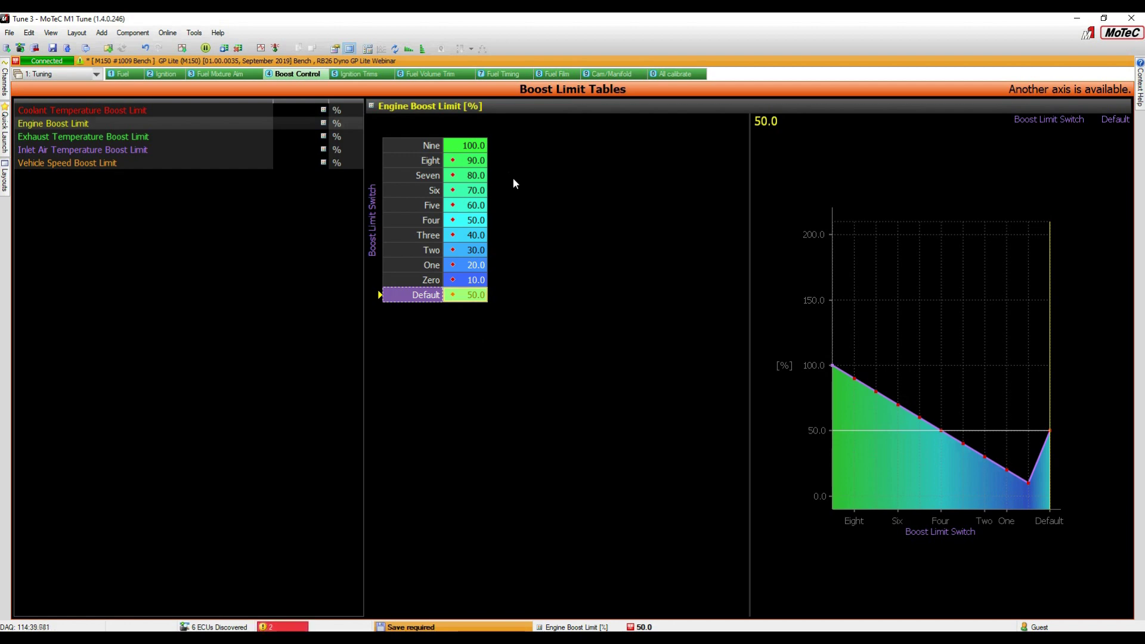
key(ctrl+m)
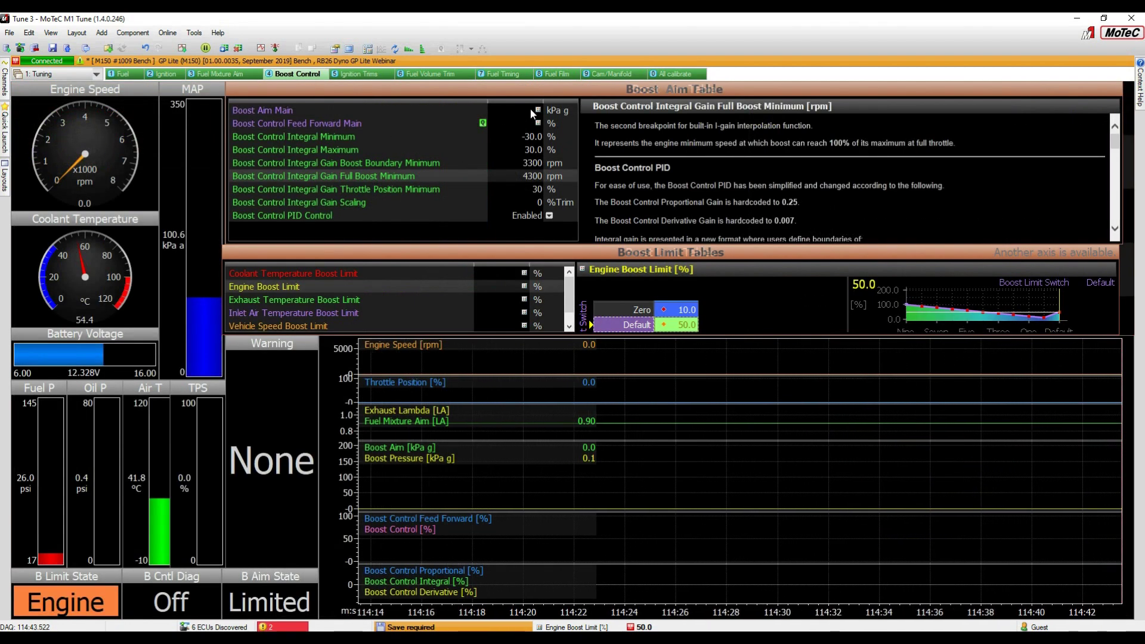
Step: Display the Boost Aim Main table and inspect its aim at 100% throttle position and 6000 rpm
click(499, 111)
click(714, 163)
key(Right)
key(Right)
key(Right)
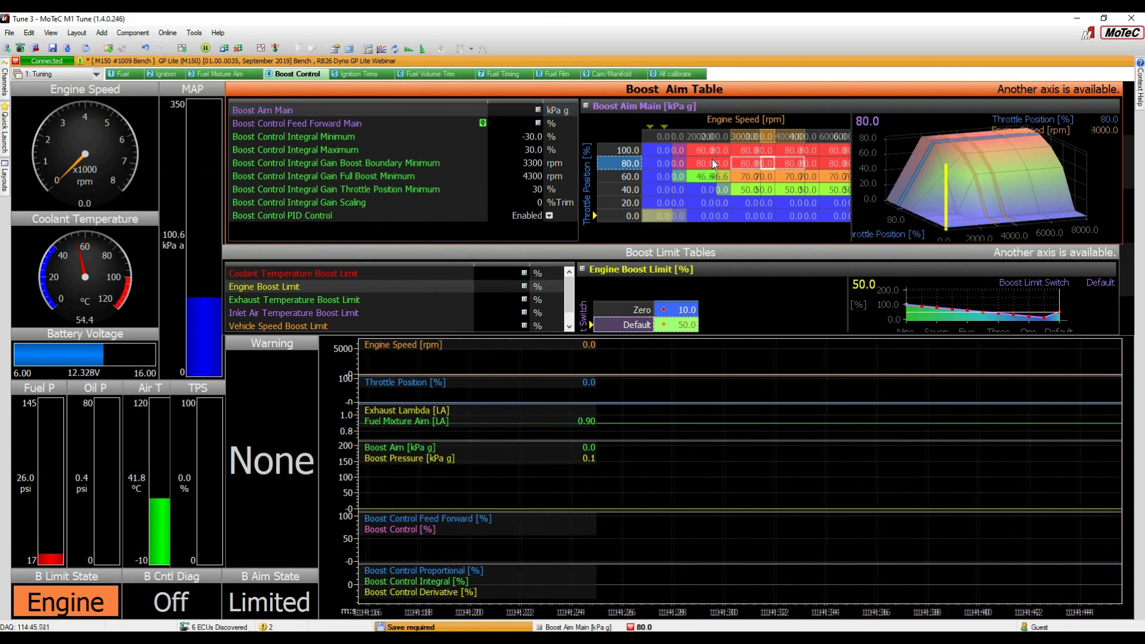
key(Up)
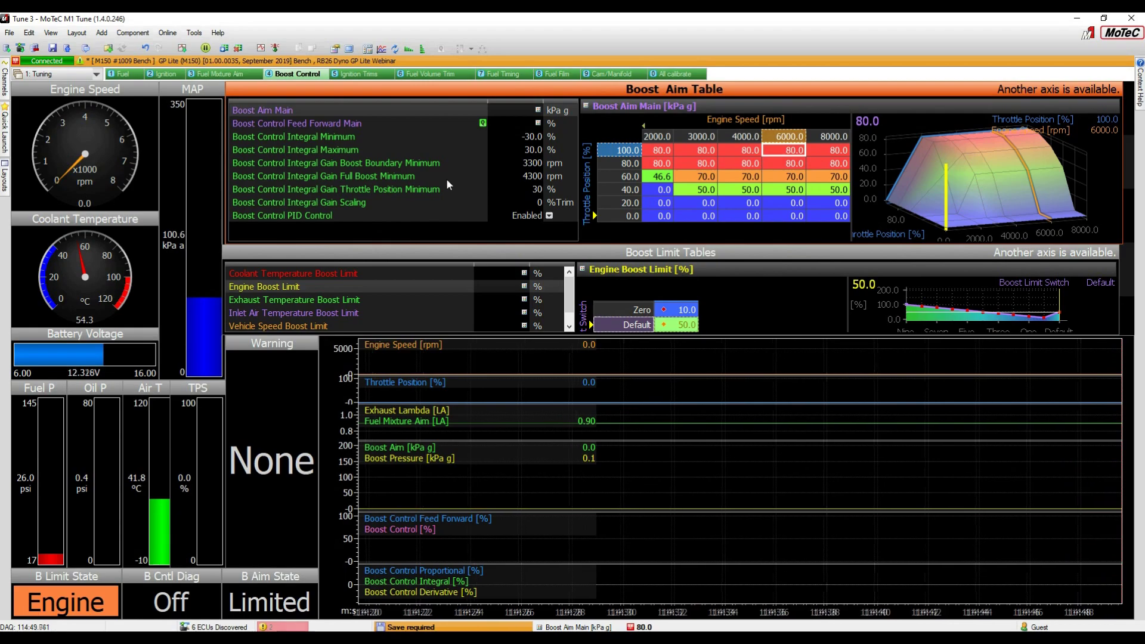
key(alt+Tab)
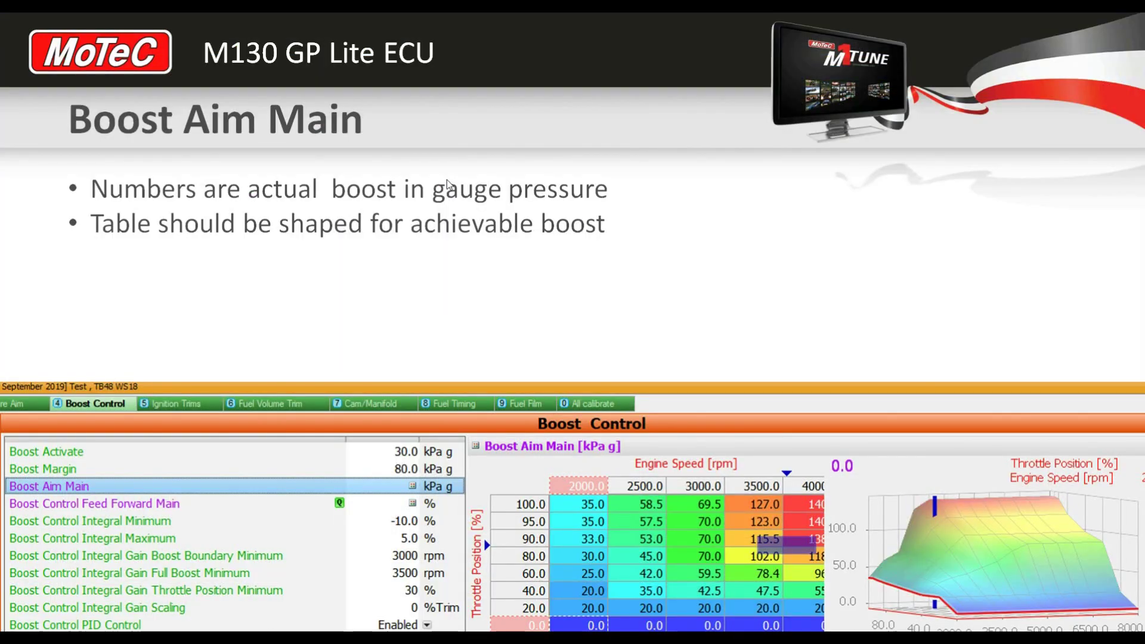
click(449, 184)
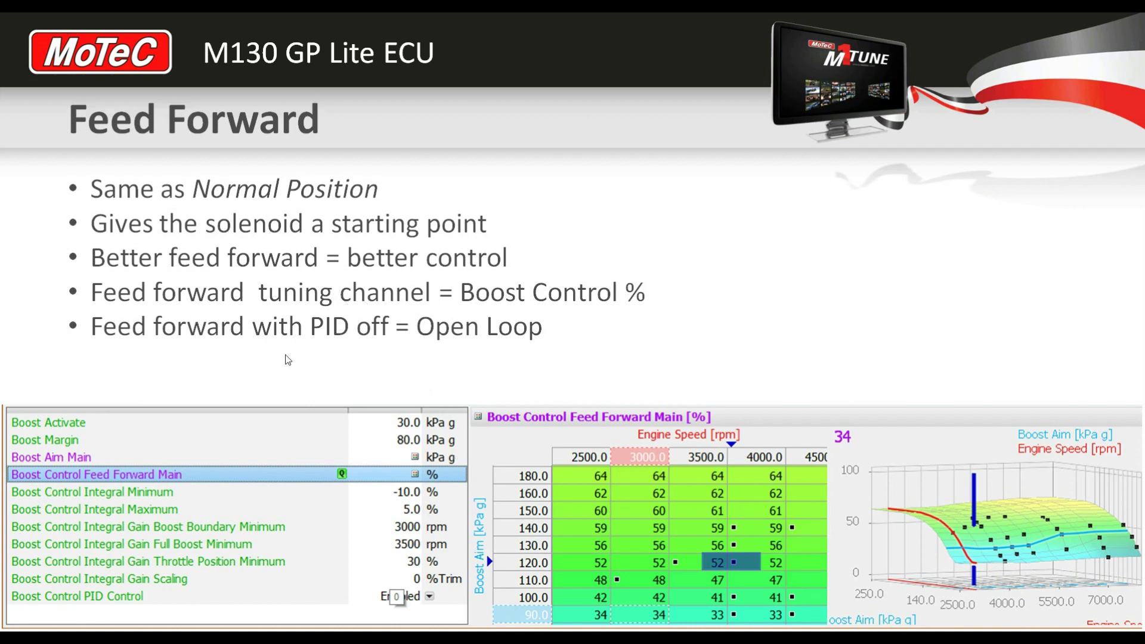
key(Right)
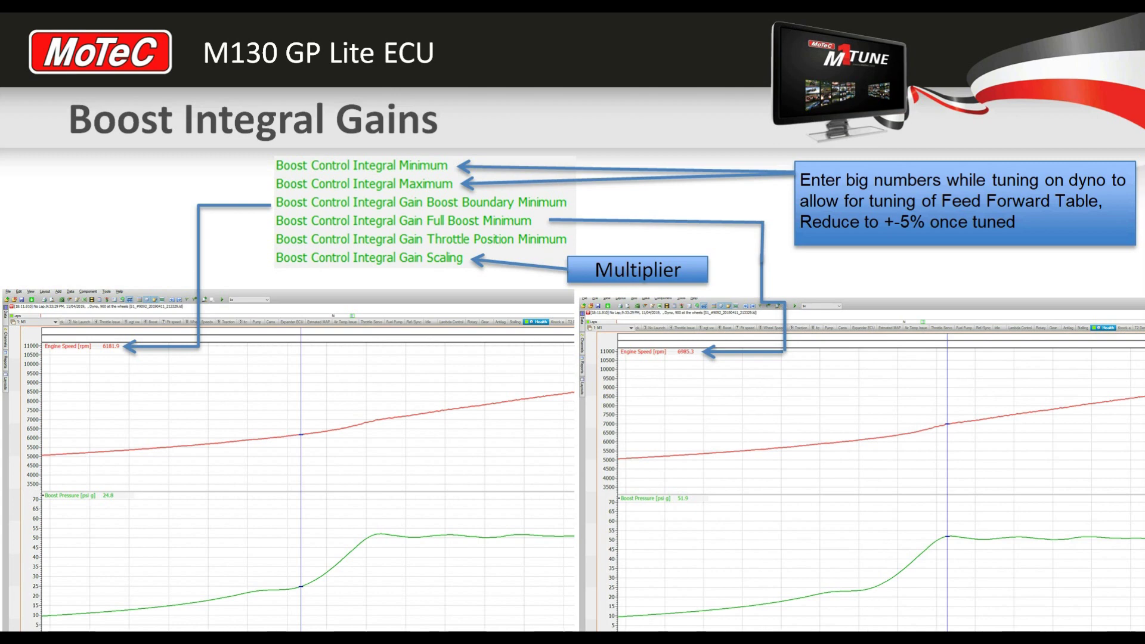
key(Right)
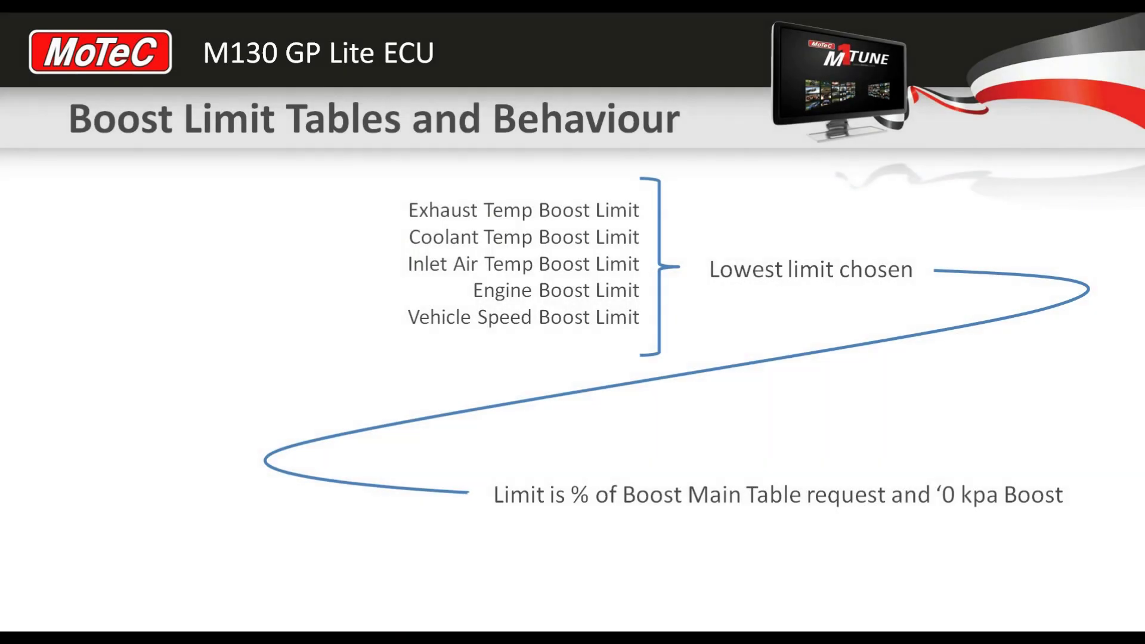
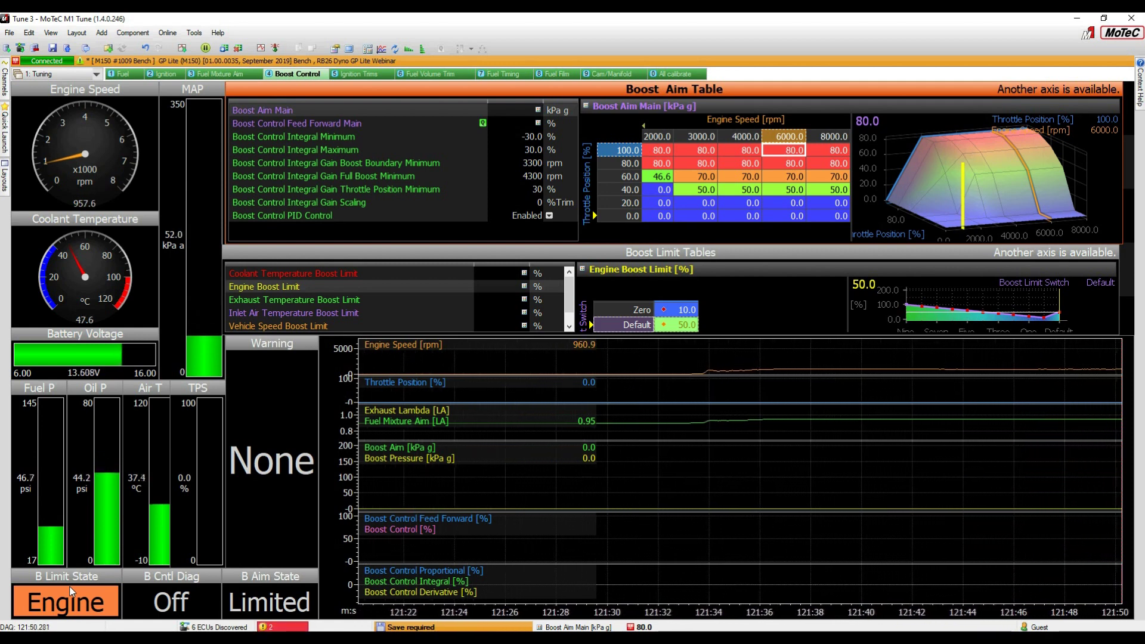
Step: Set the Engine Boost Limit to 100% for every Boost Limit Switch position, including Default
click(89, 586)
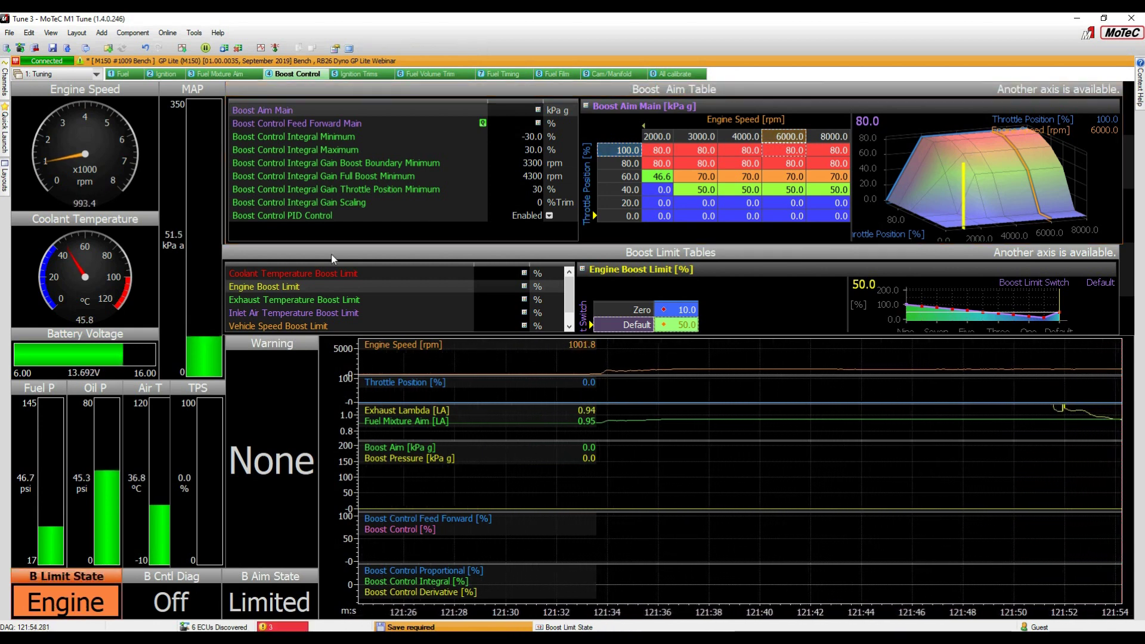
click(309, 285)
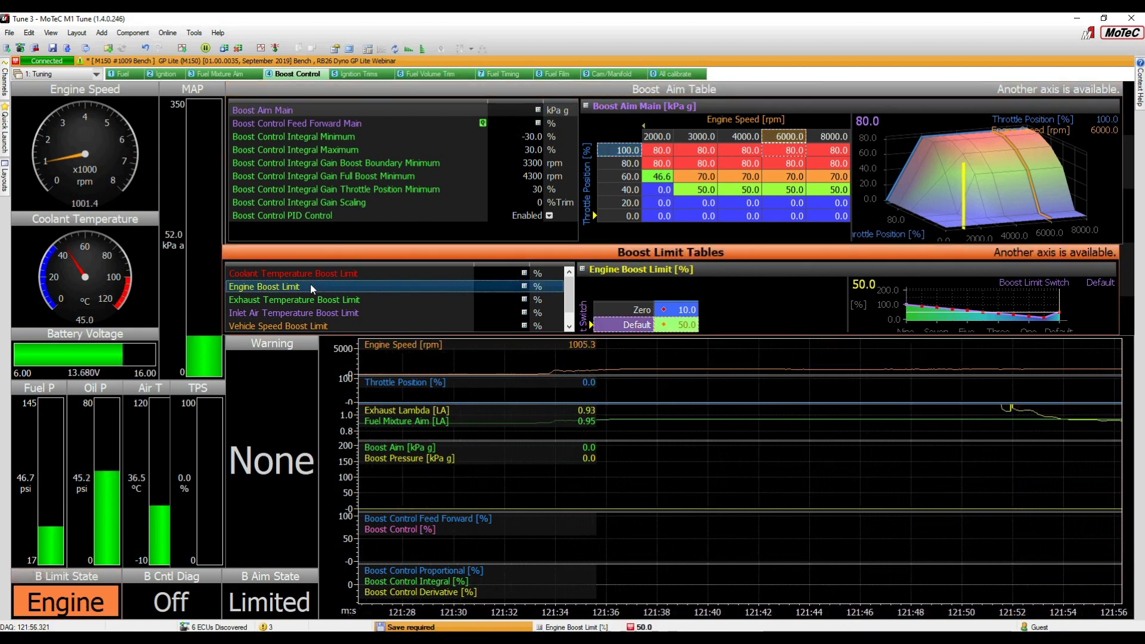
click(675, 328)
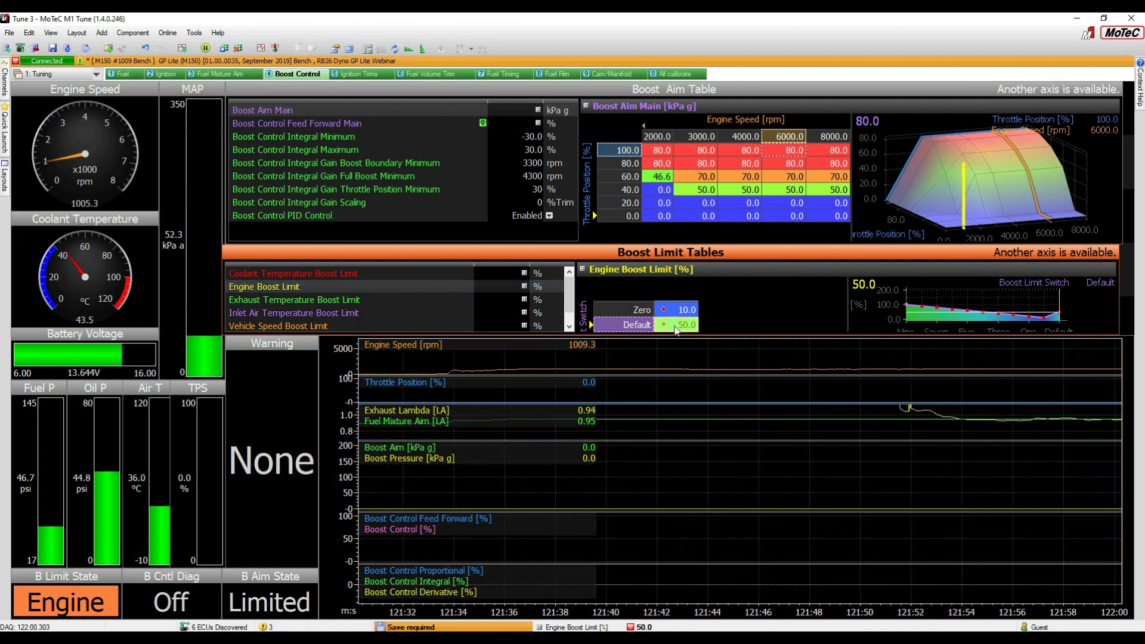
key(z)
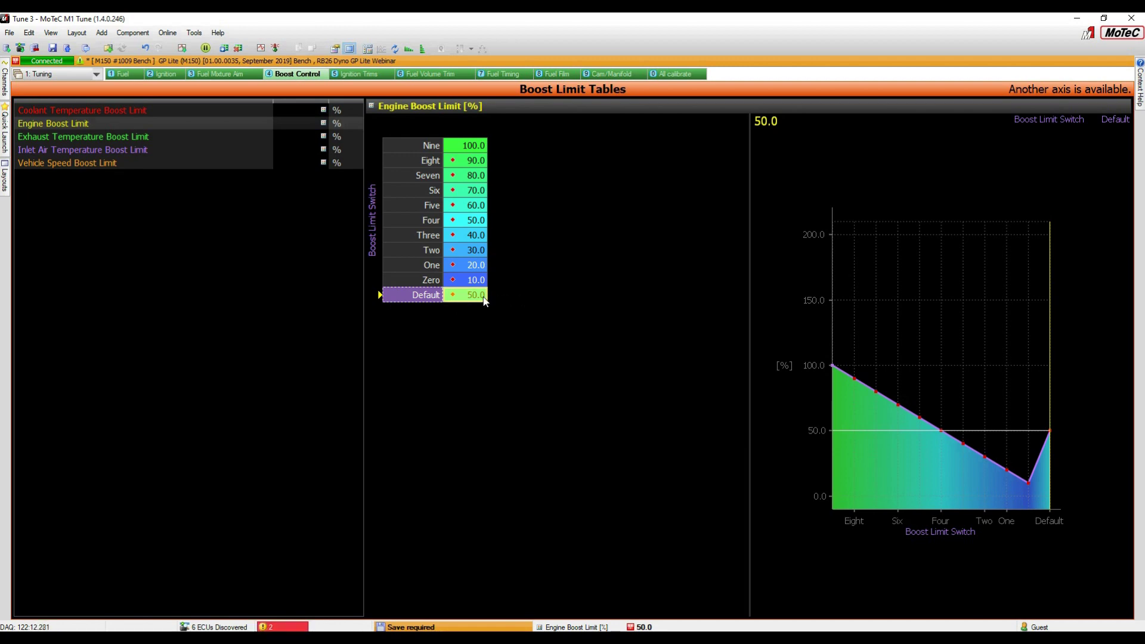
text(100)
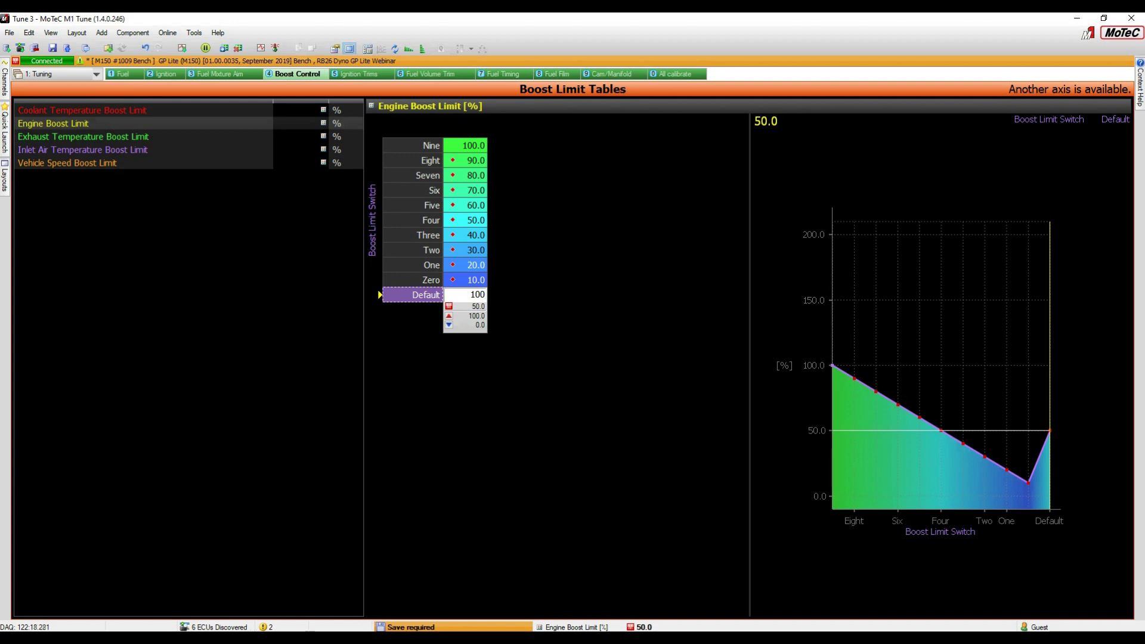
key(Return)
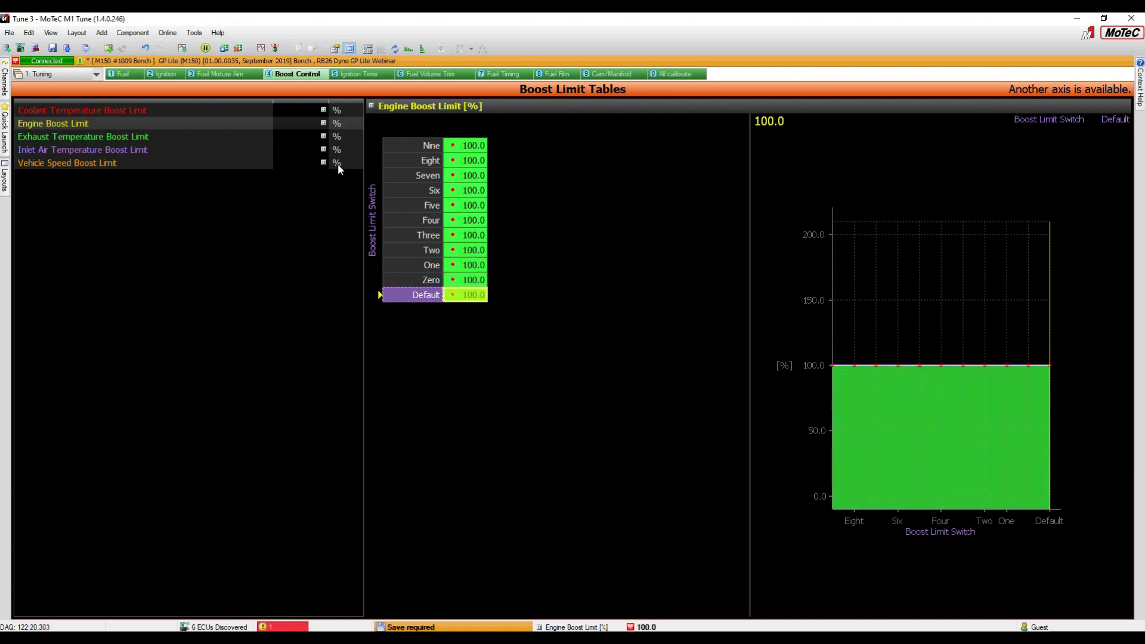
key(ctrl+m)
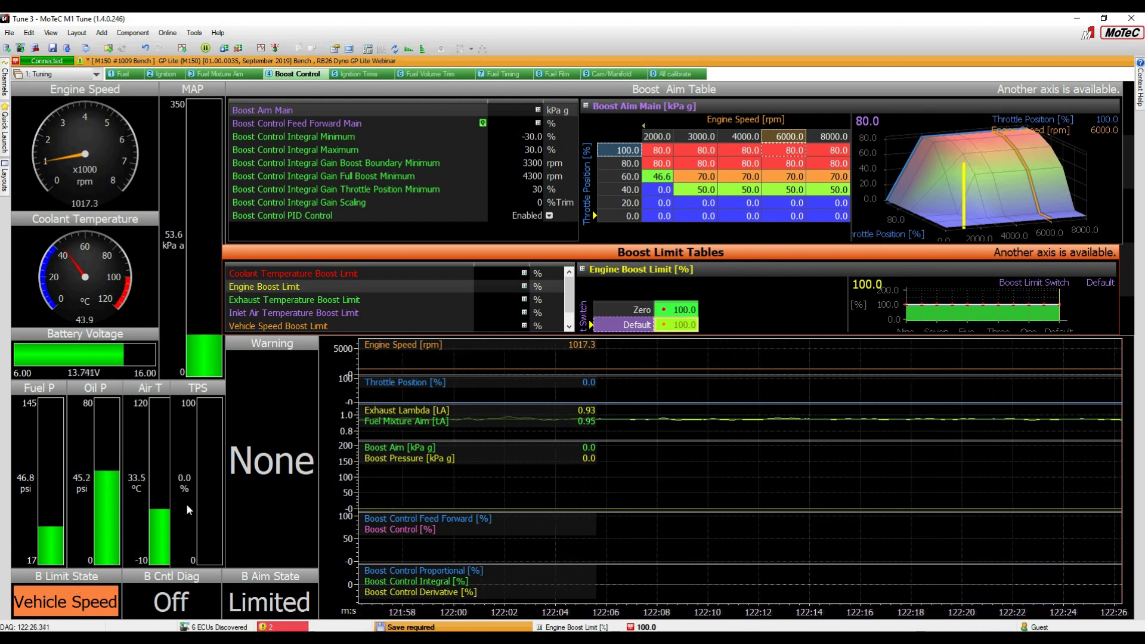
Step: Set the Vehicle Speed Boost Limit to 100% across all vehicle speed sites
click(294, 329)
click(664, 312)
text(1)
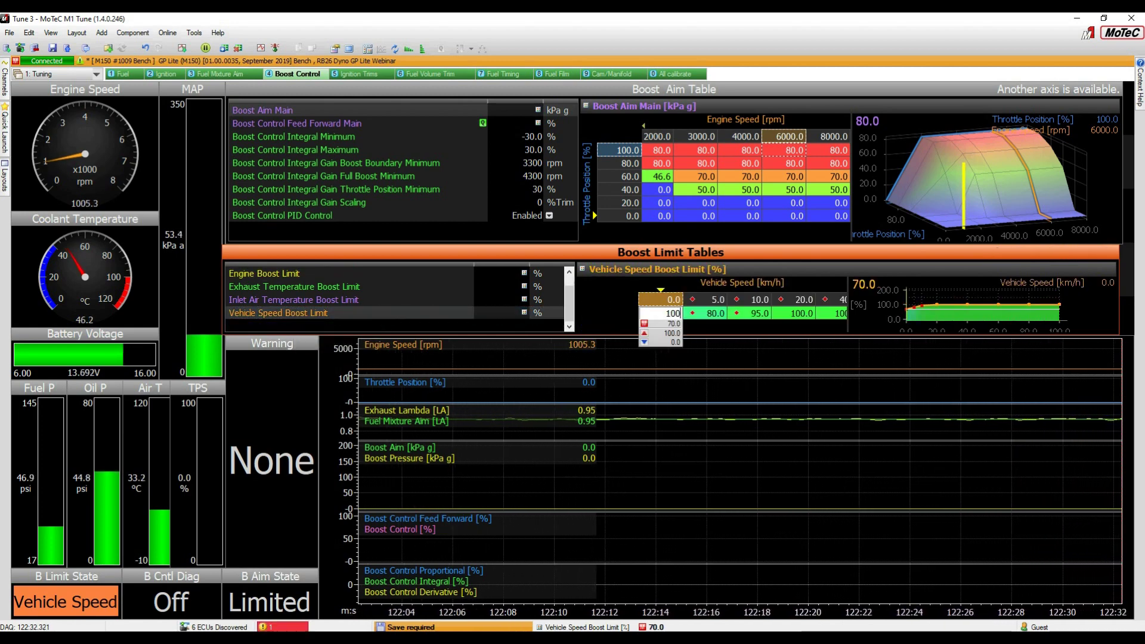
text(00)
key(Return)
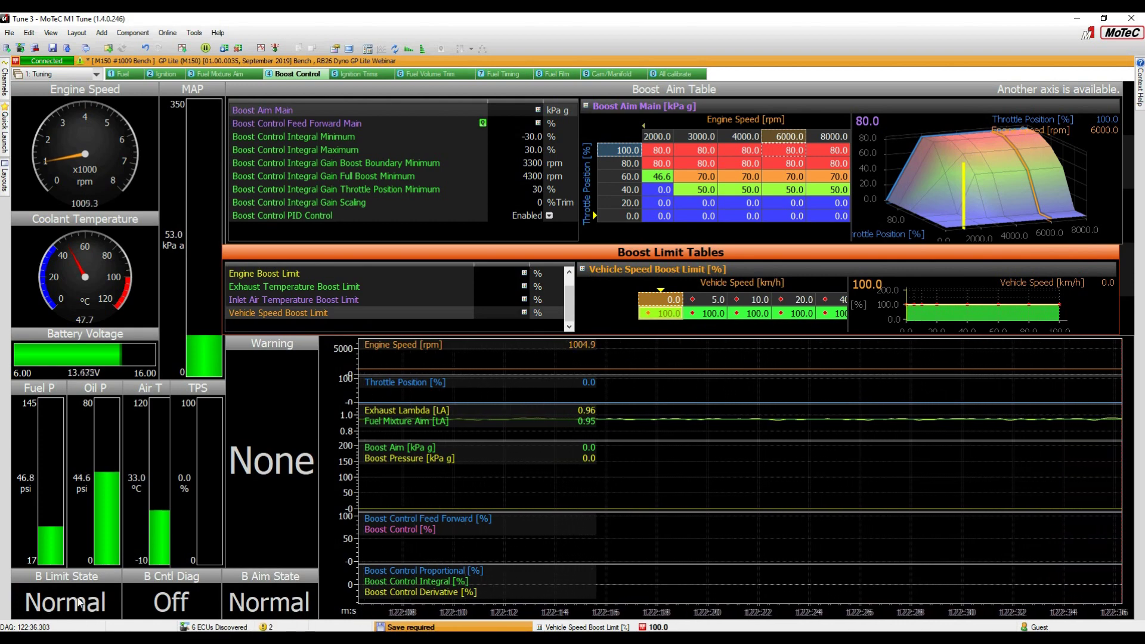
Step: Check the Boost Aim Main value at 100% throttle position and 4000 rpm
click(280, 111)
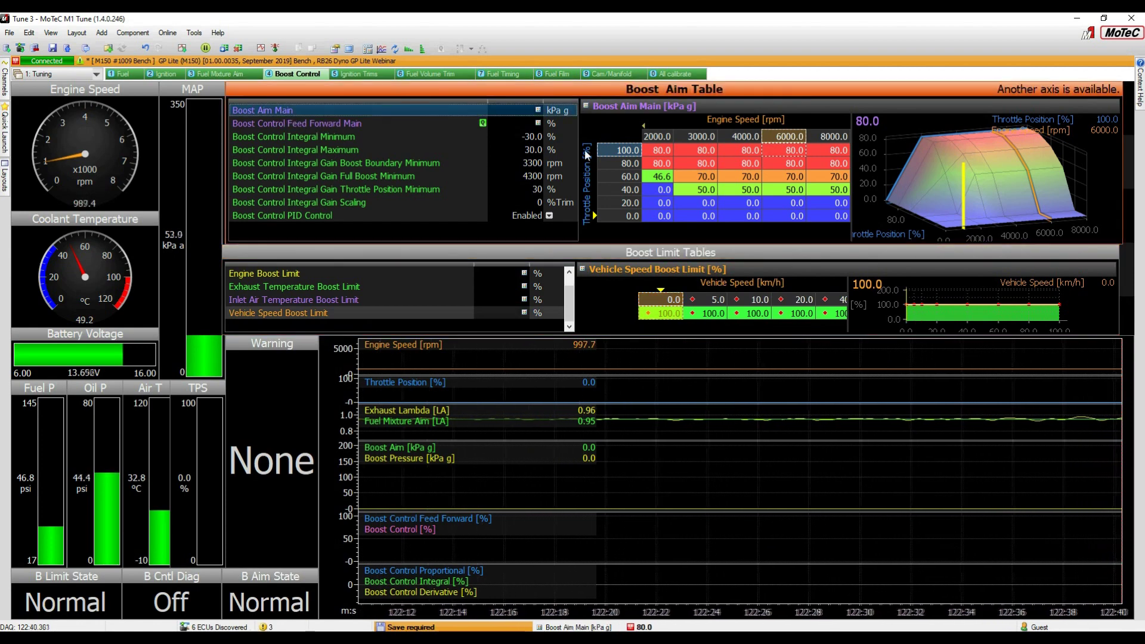
click(749, 160)
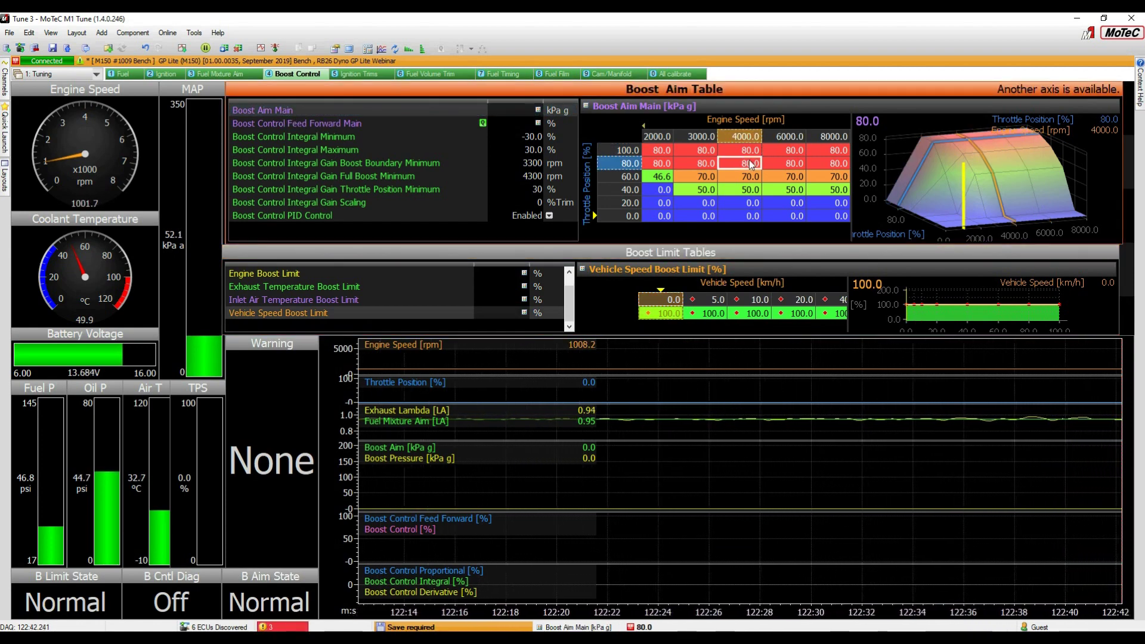
key(Up)
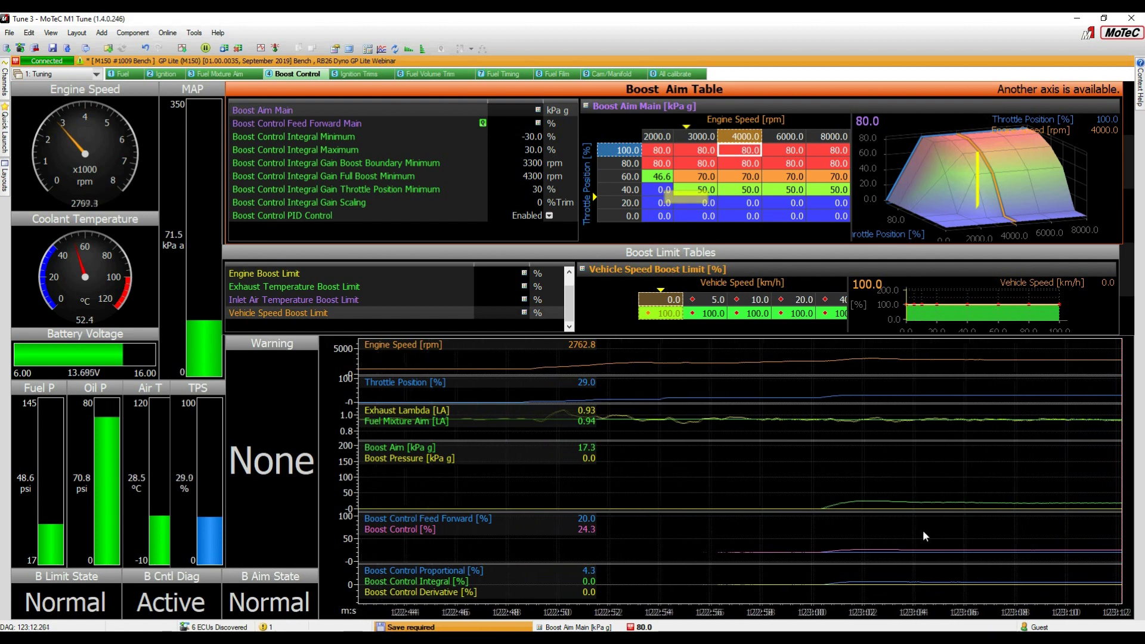
Step: Pause the time graph and examine boost aim, feed forward and PID contributions where boost control becomes active
key(space)
click(879, 540)
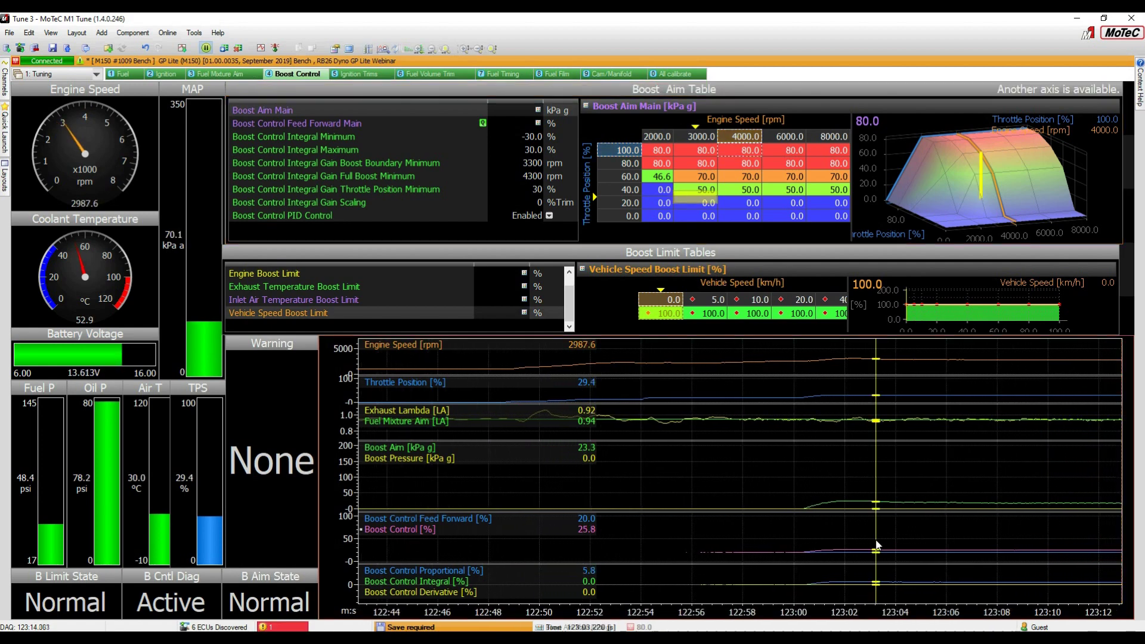
click(870, 544)
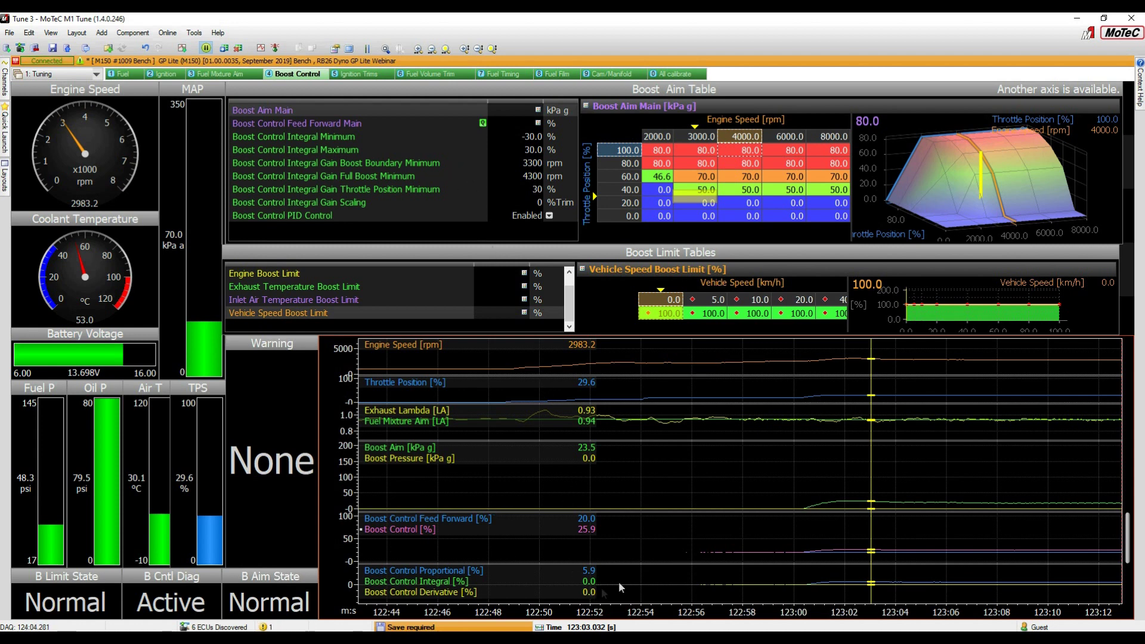
click(850, 494)
drag(850, 497, 844, 493)
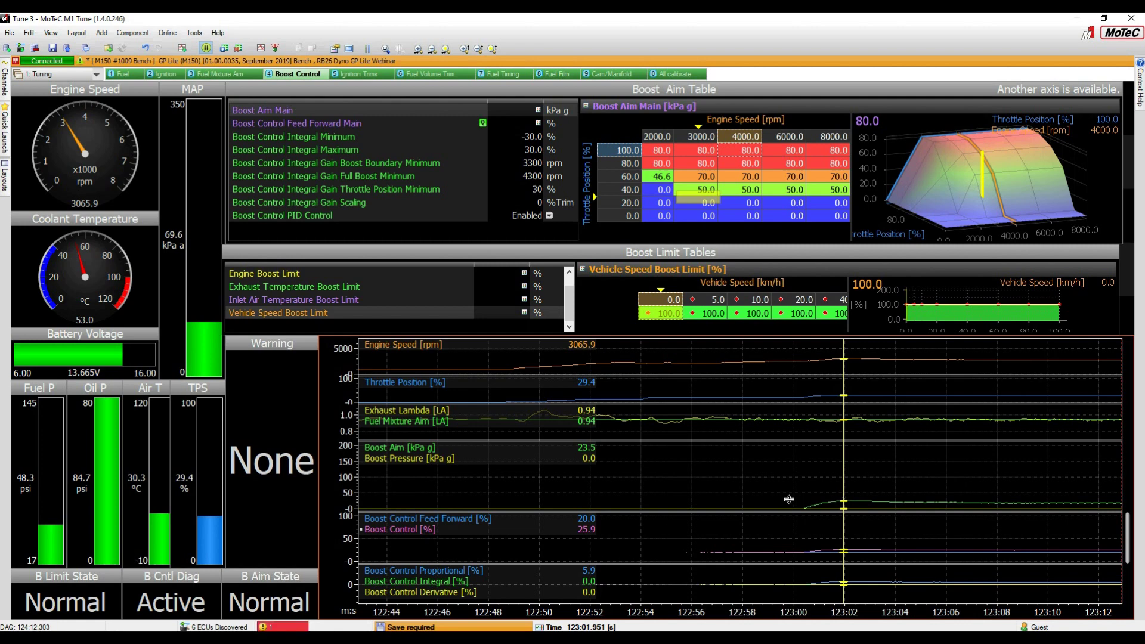
click(865, 480)
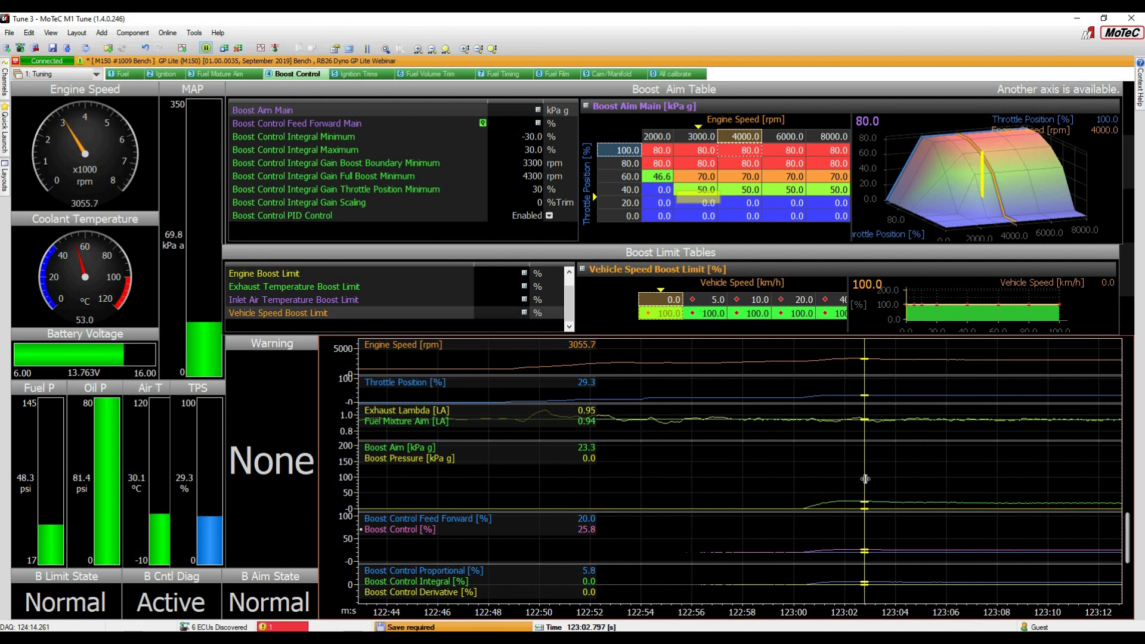
Step: Resume the live data, view the Engine Efficiency table in the Fuel layout, and return to the Boost Control layout
key(space)
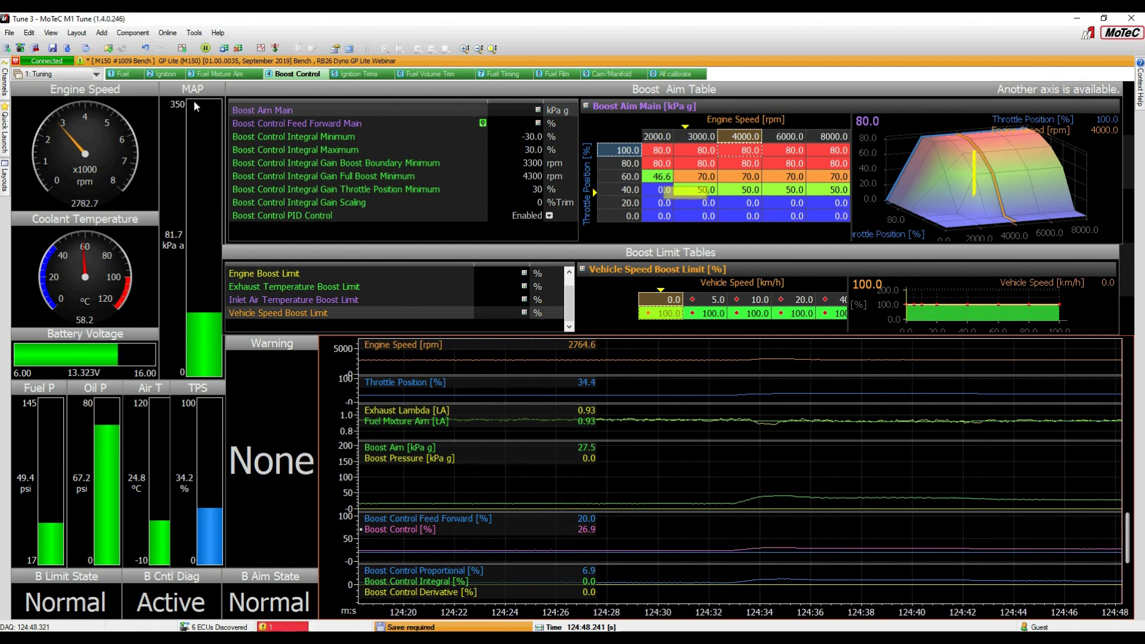
click(130, 74)
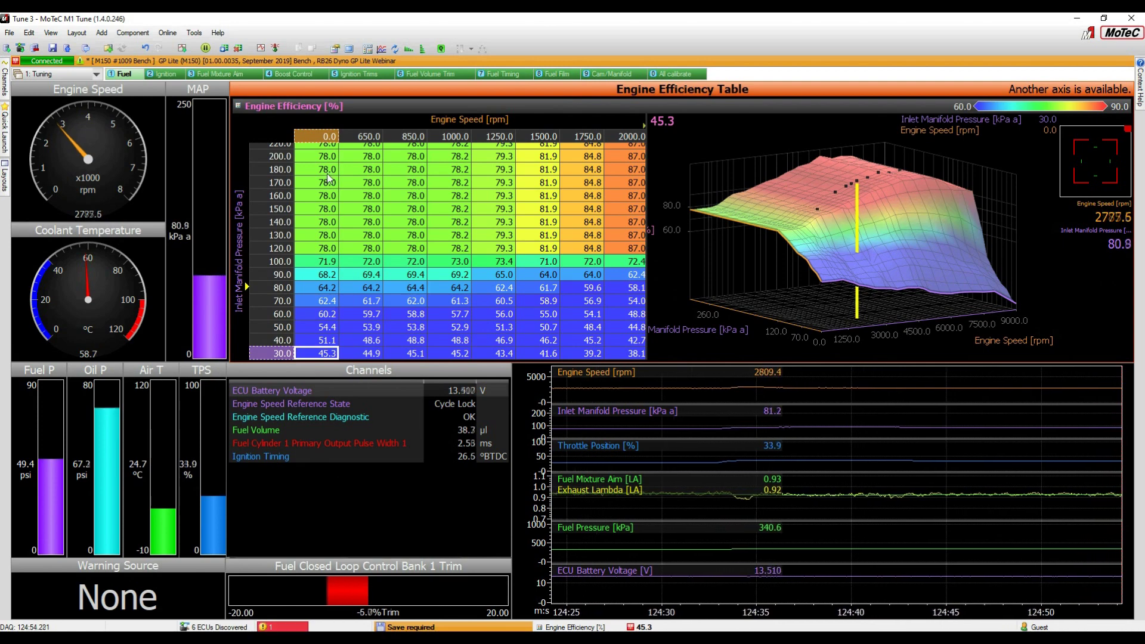
click(313, 73)
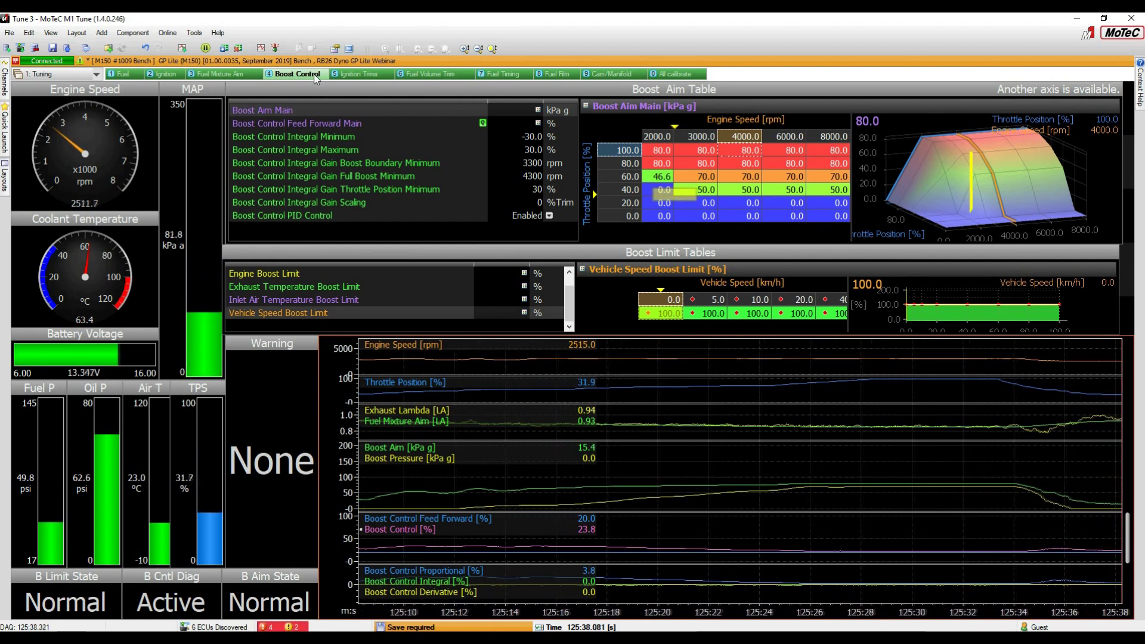
Step: Pause the time graph and compare boost aim, boost pressure, feed forward and PID outputs during the full-throttle section near 3000 rpm
key(space)
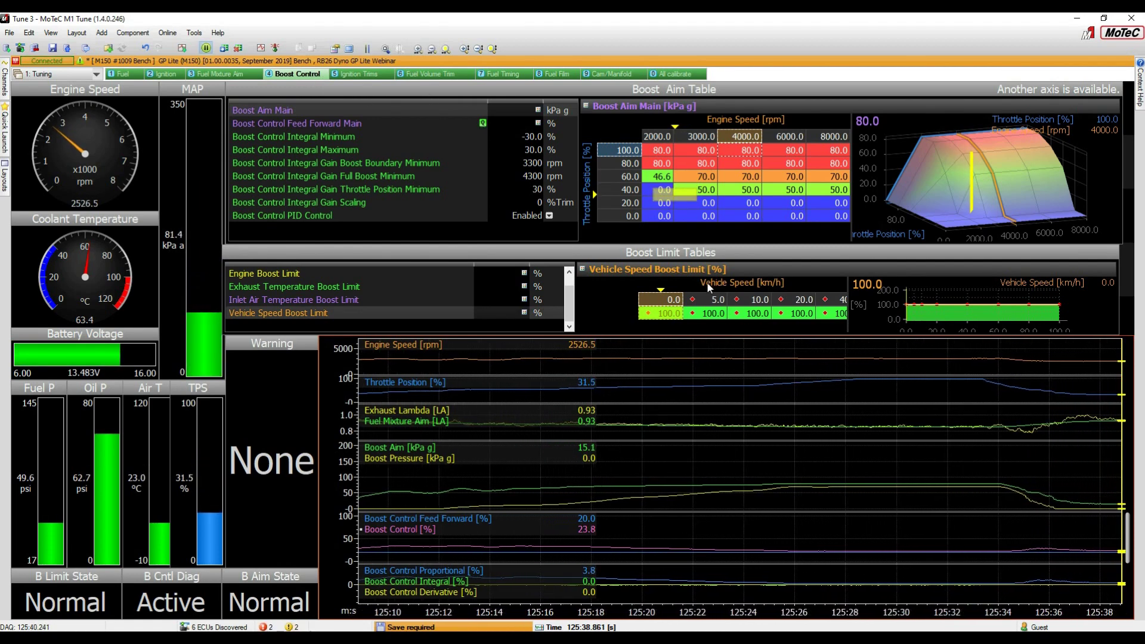
drag(906, 453, 925, 492)
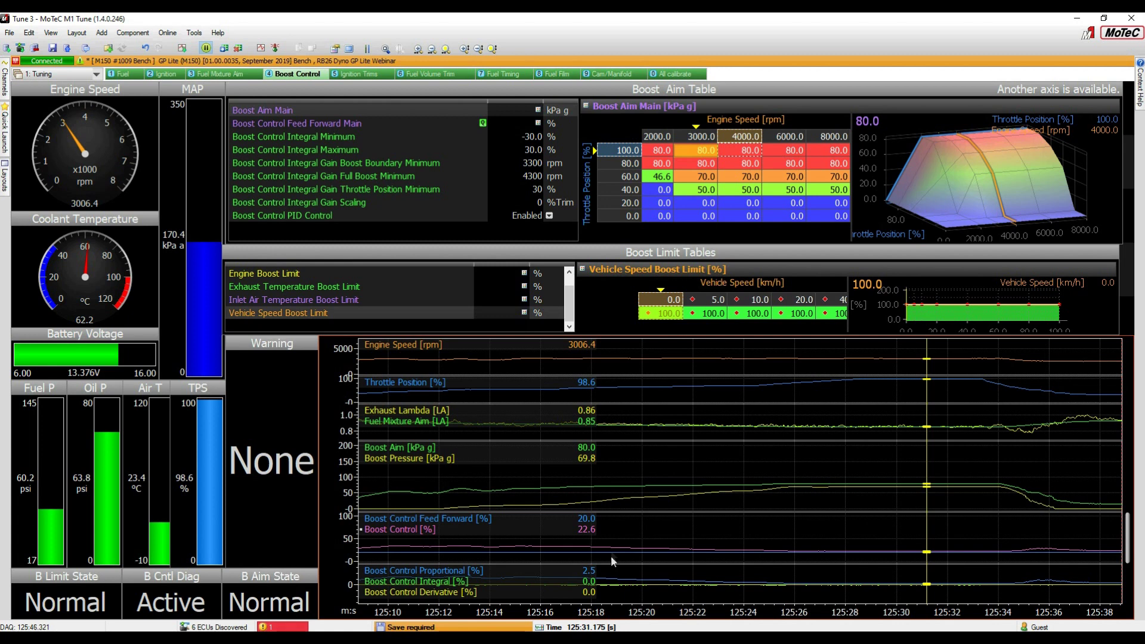
click(921, 496)
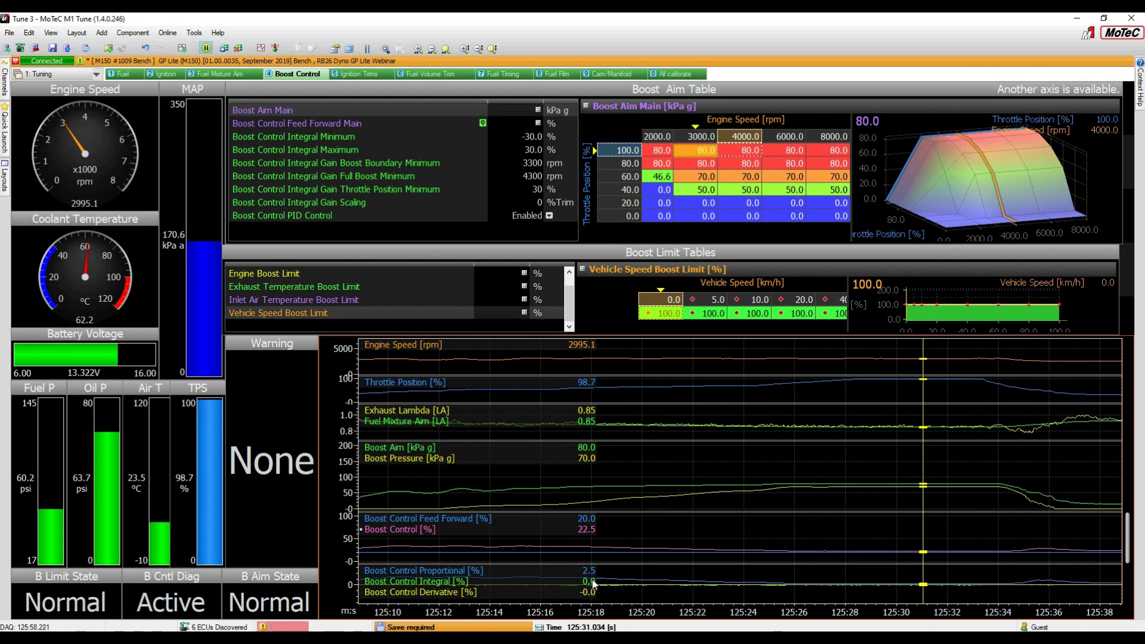
drag(862, 534, 906, 531)
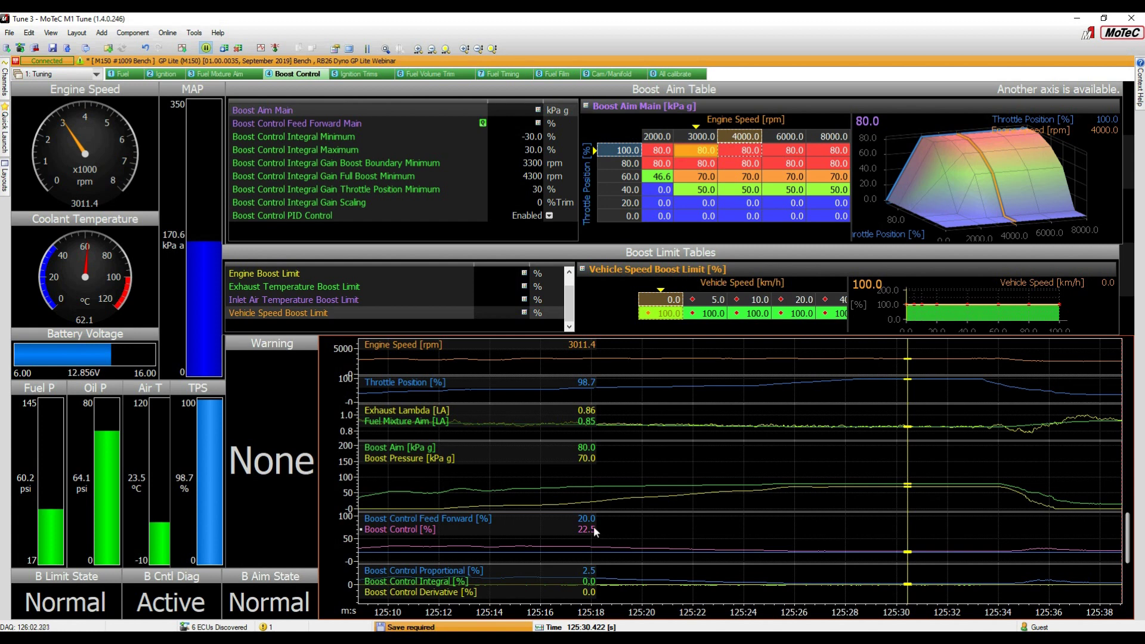
drag(908, 534, 912, 535)
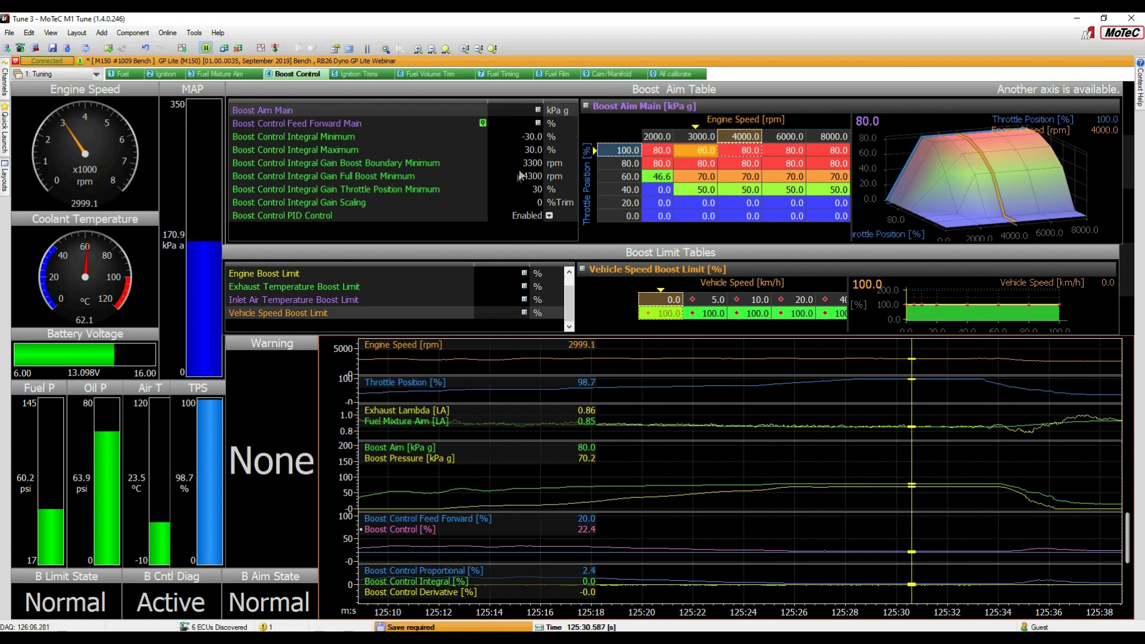
Step: Set the Boost Control Integral Gain Boost Boundary Minimum to 2800 rpm
click(535, 166)
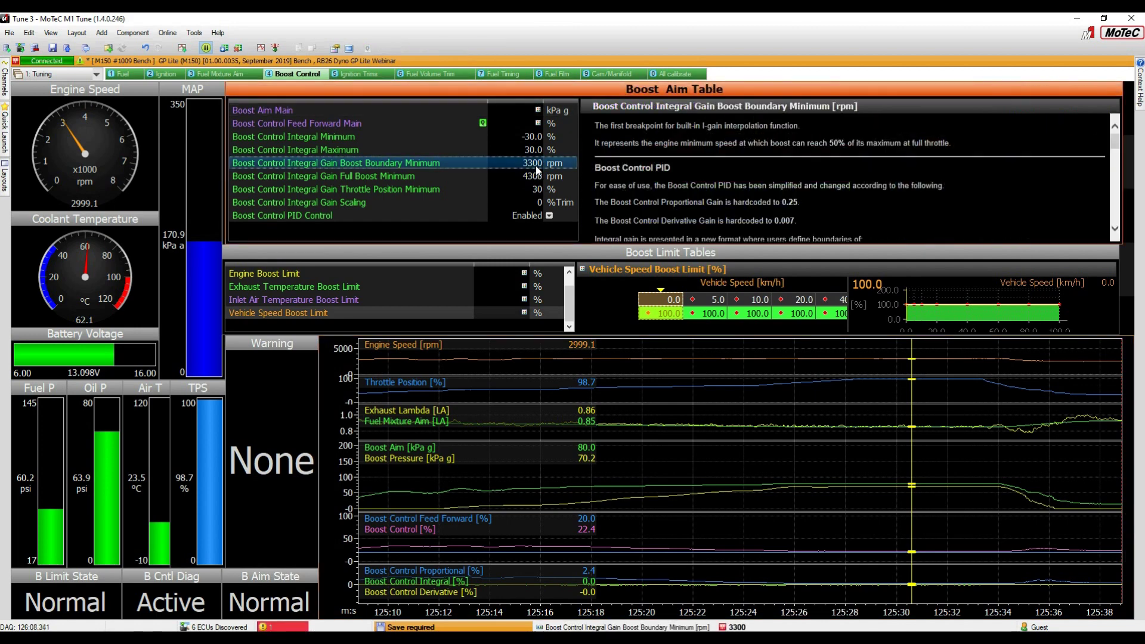
text(2800)
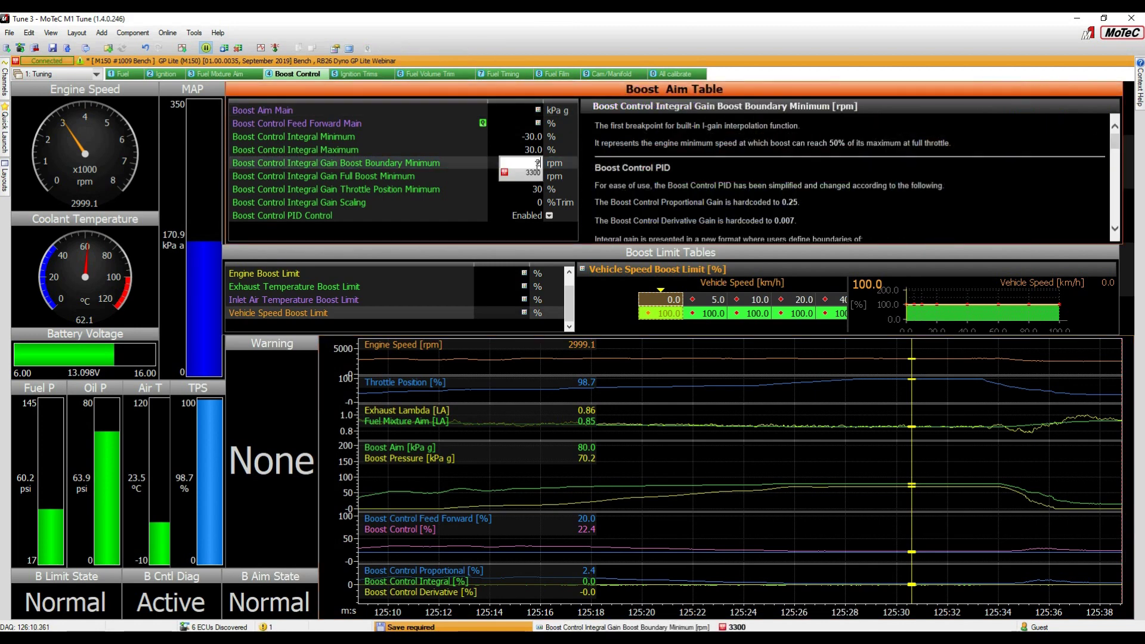
key(Return)
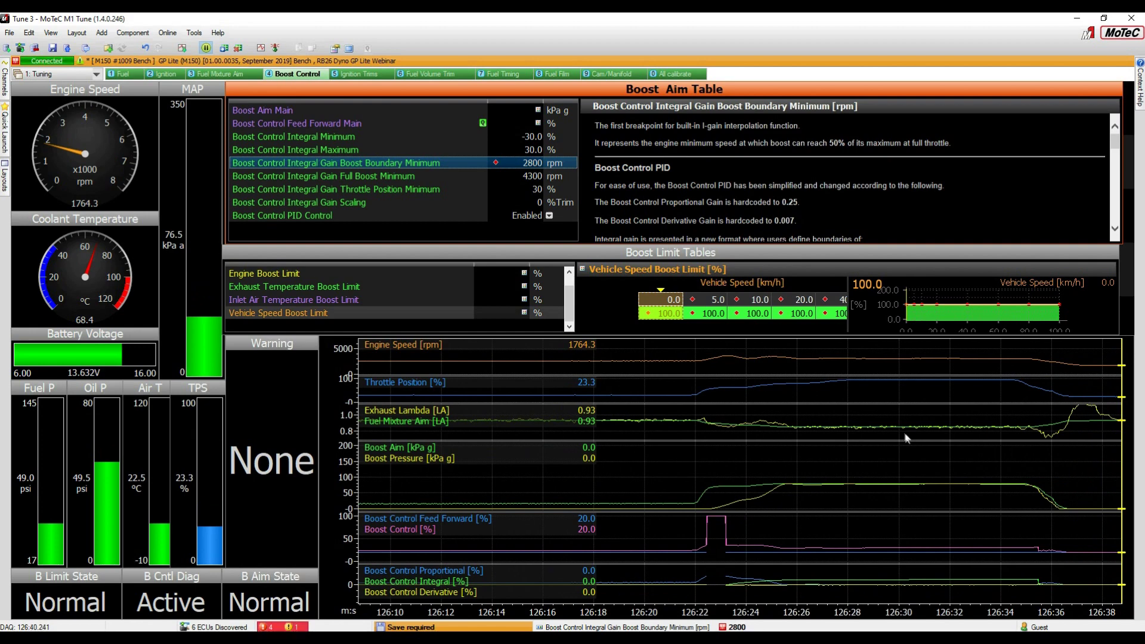
Step: Enlarge the time graph and examine boost pressure against boost aim during the spool-up and full-throttle sections
double_click(943, 478)
drag(871, 378, 908, 381)
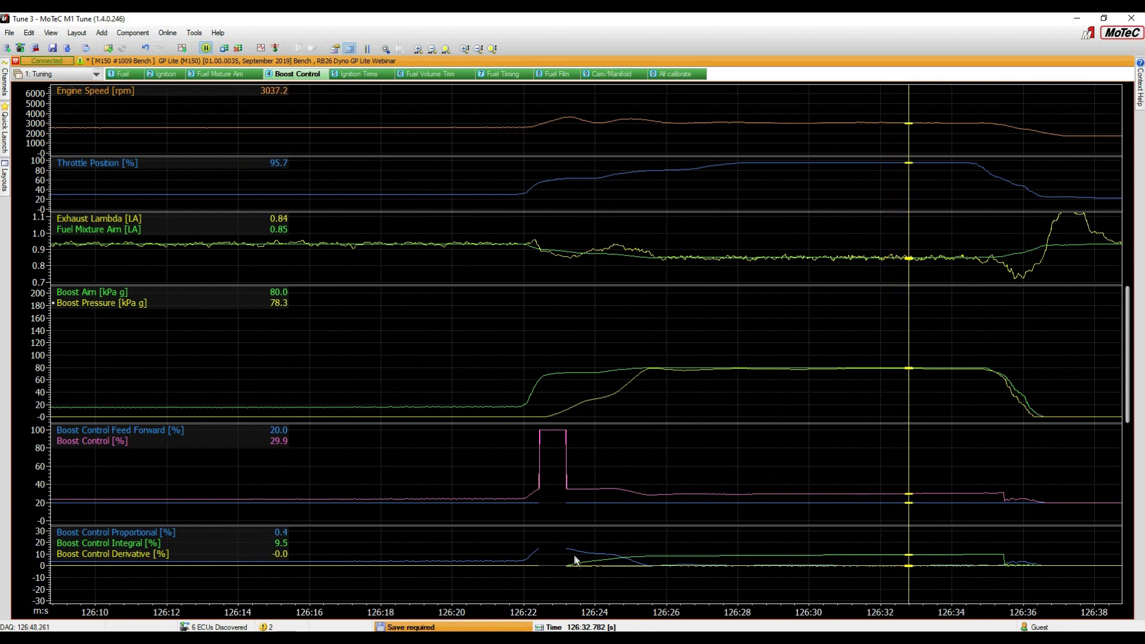
click(593, 400)
drag(595, 399, 704, 405)
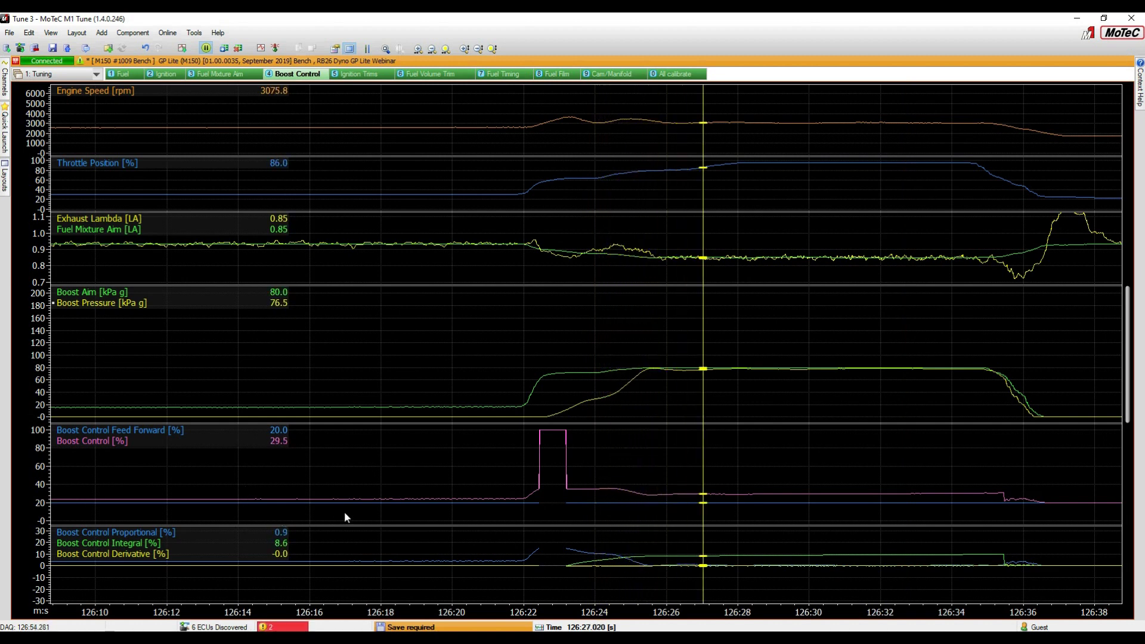
click(603, 409)
drag(604, 410, 600, 341)
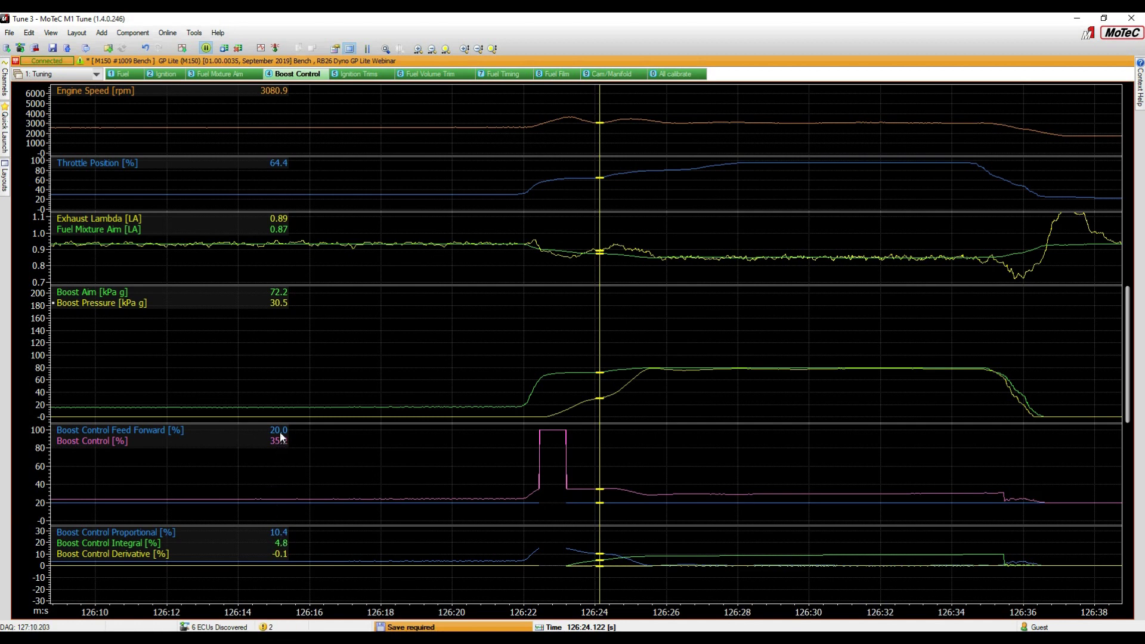
Step: Compare the proportional and integral contributions between spool-up and steady full throttle, then restore the normal graph size
drag(595, 477, 882, 465)
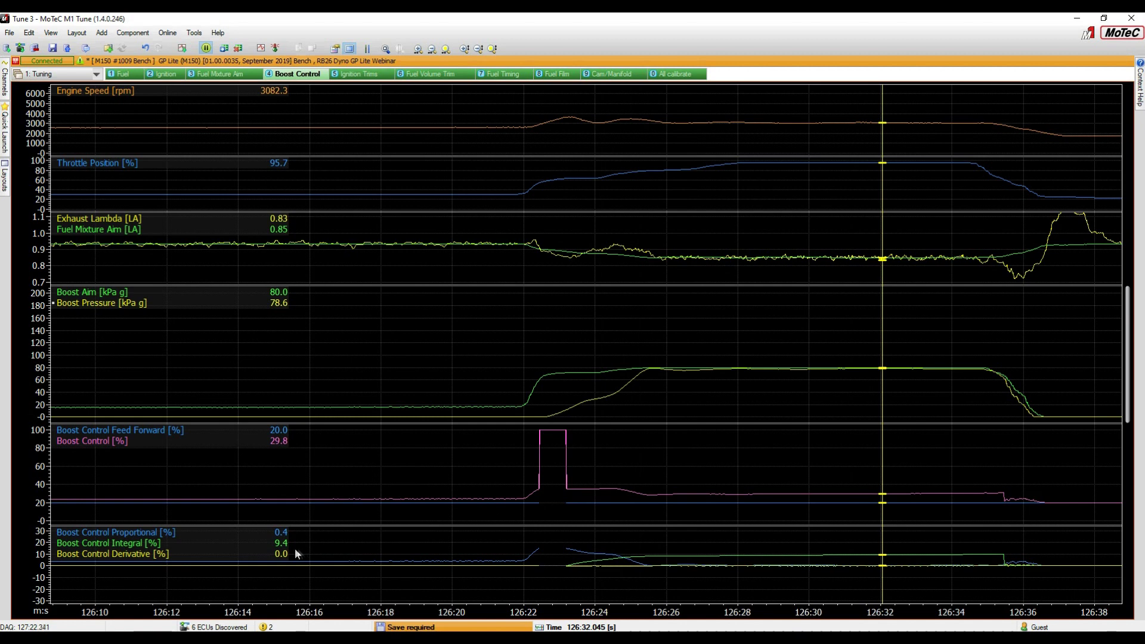
click(593, 571)
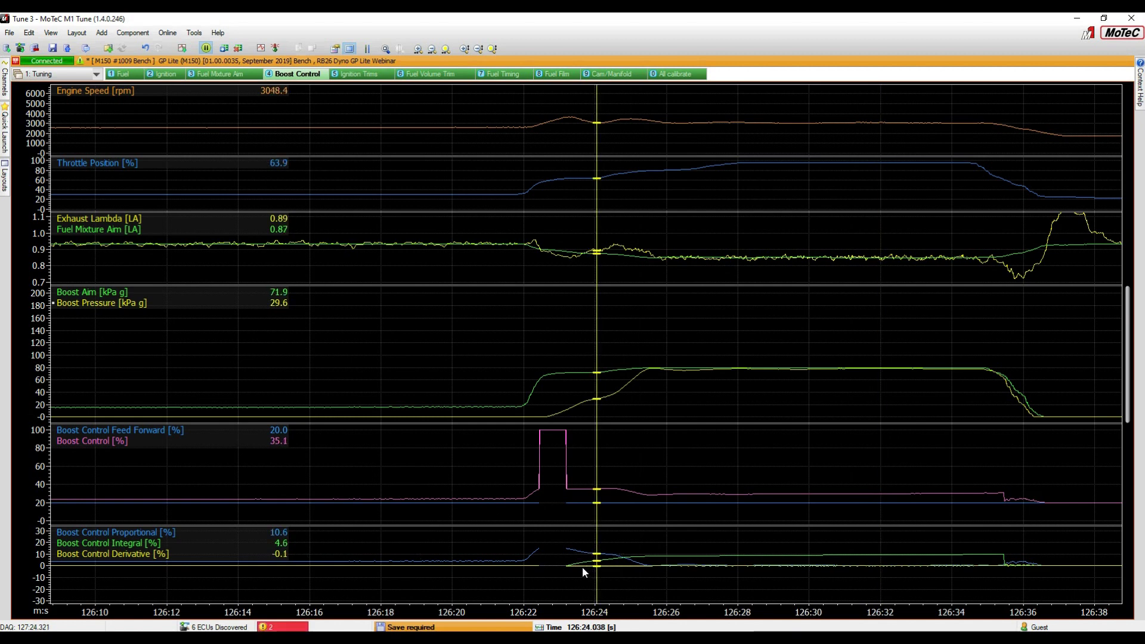
click(607, 556)
drag(609, 556, 889, 535)
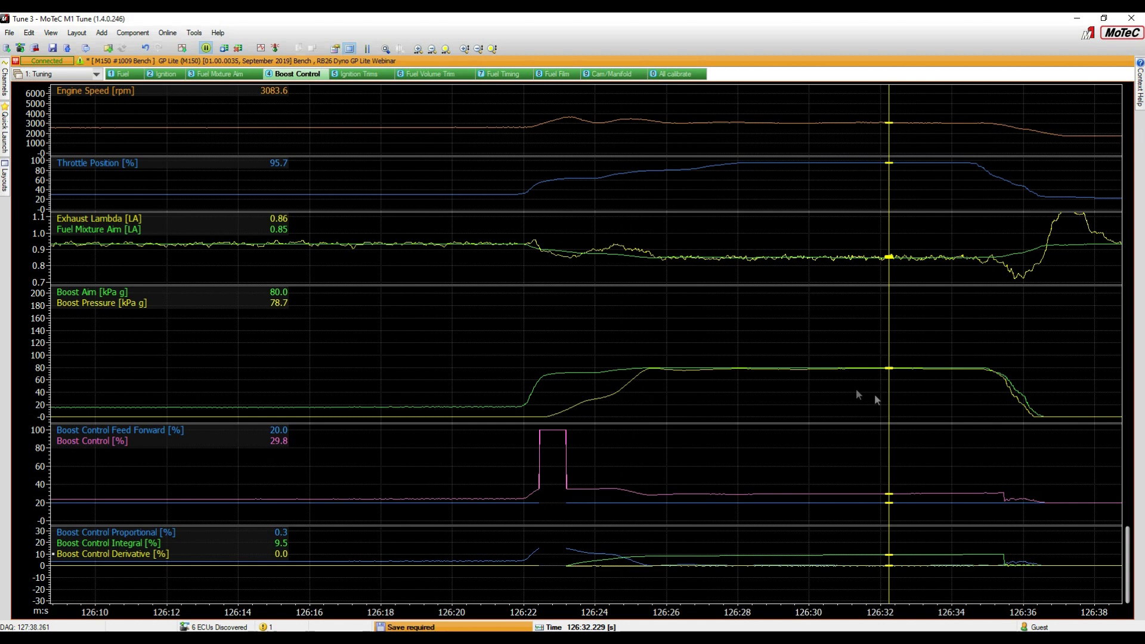
mouse_move(875, 394)
mouse_down()
mouse_move(895, 395)
mouse_move(882, 401)
mouse_up()
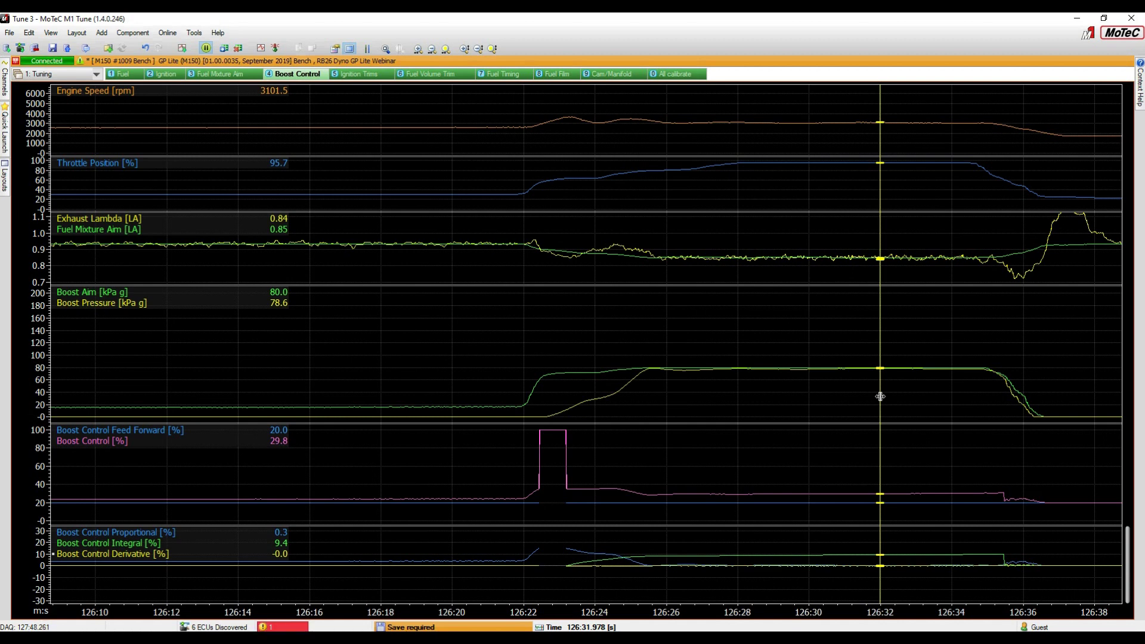
double_click(880, 397)
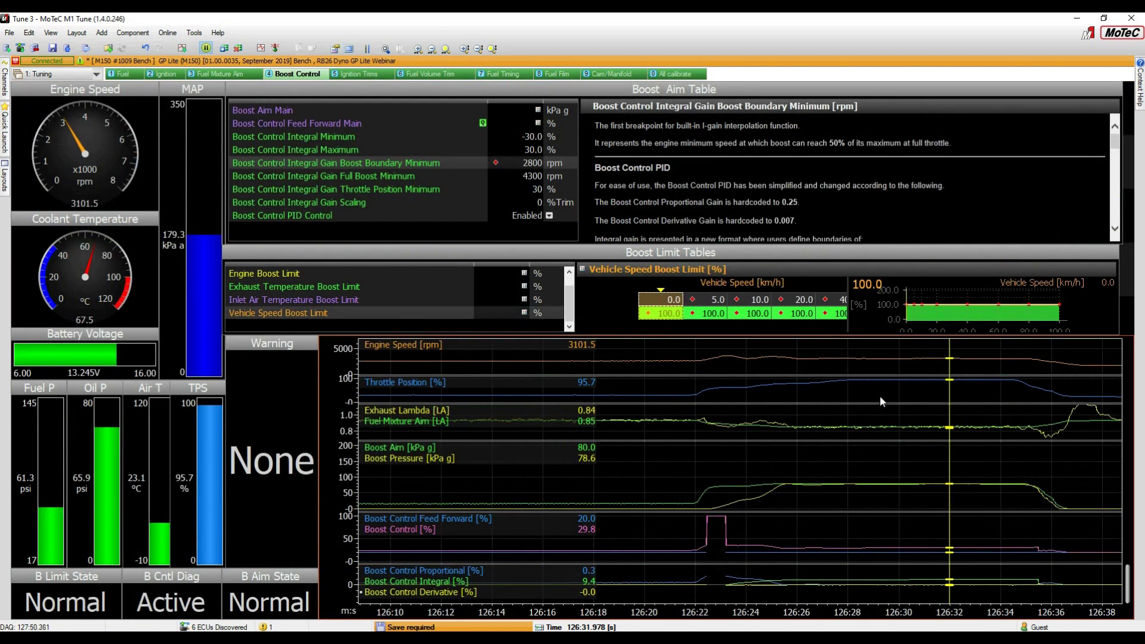
Step: Apply the logged Boost Control Integral correction to the Feed Forward Main cell at 80 kPa boost aim and 3000 rpm
click(409, 123)
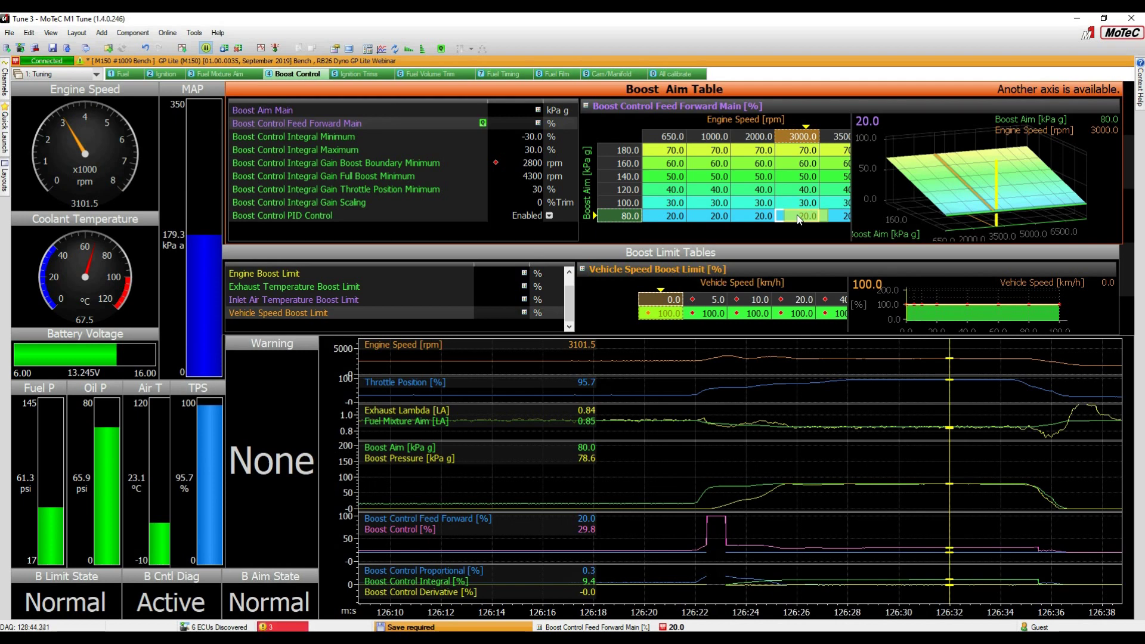
key(q)
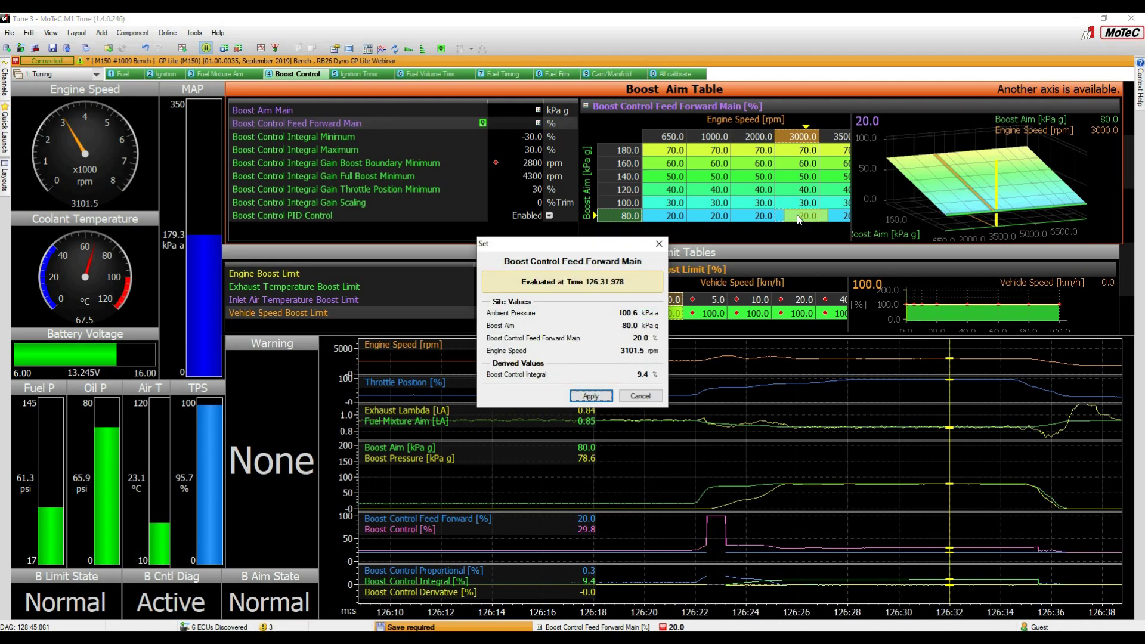
key(Return)
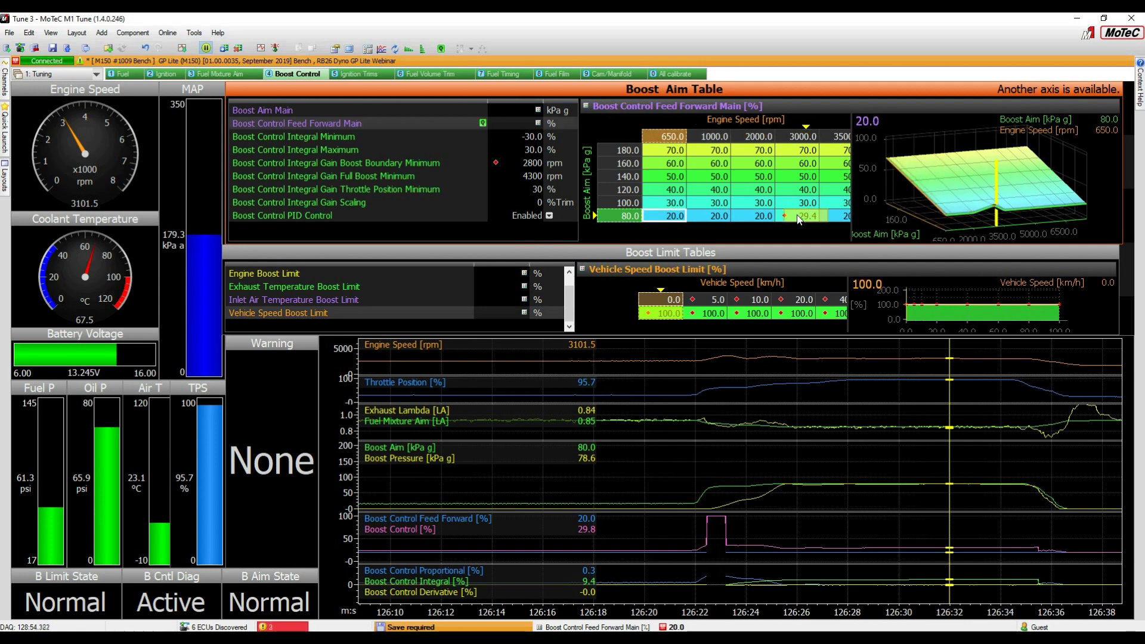
Step: Set the entire 80 kPa boost aim row of the Feed Forward Main table to 30%
key(Left)
key(Left)
key(Left)
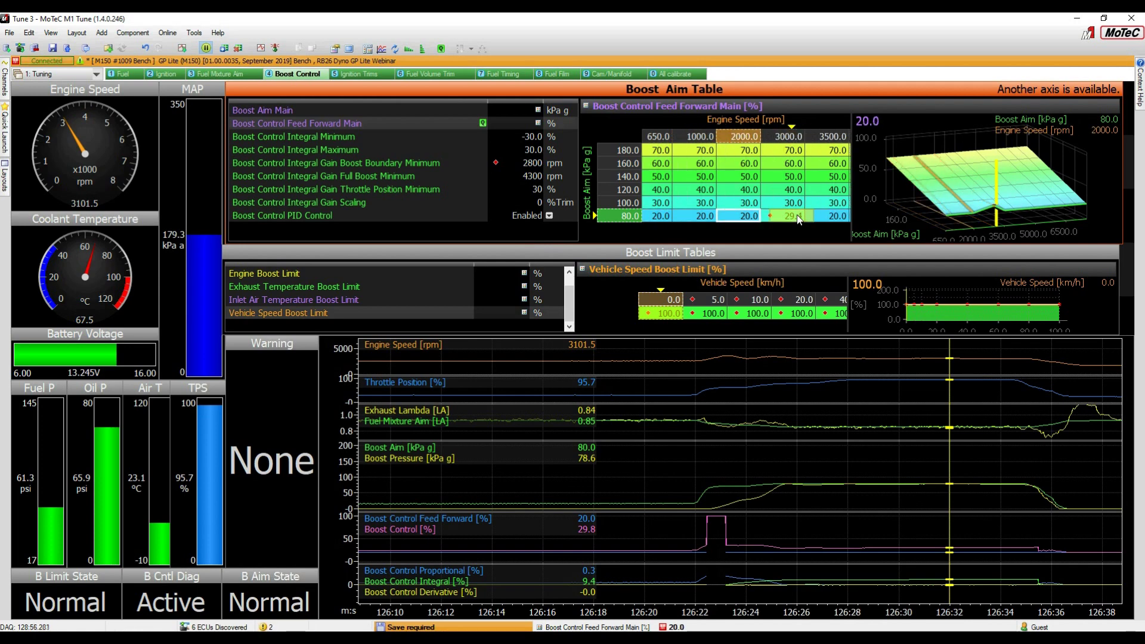
key(shift+Right)
key(shift+Right)
key(shift+Right)
key(shift+Right)
key(shift+Right)
key(shift+Right)
key(shift+Right)
key(shift+Right)
key(shift+Right)
key(shift+Right)
key(shift+Right)
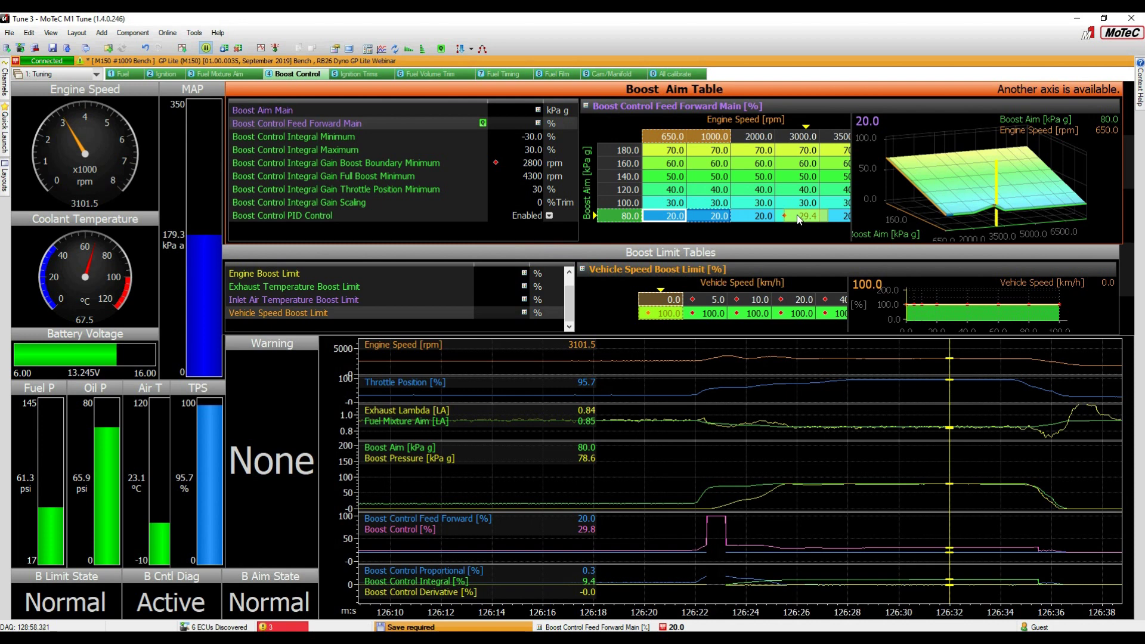
text(30)
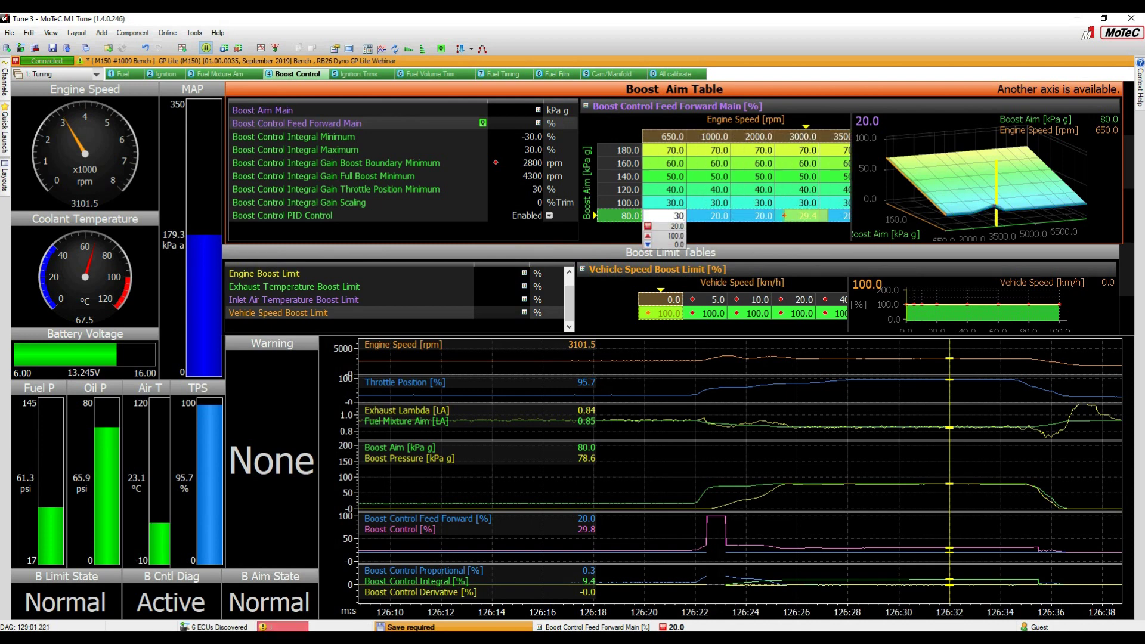
key(Return)
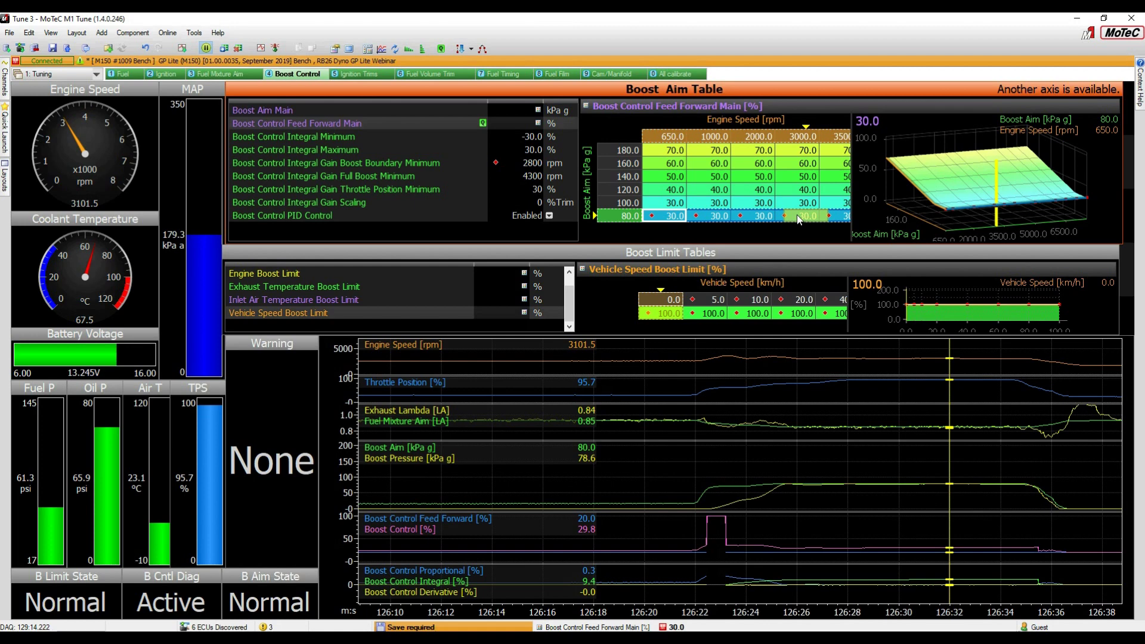
Step: Increase all Feed Forward Main values in the 100 to 180 kPa boost aim rows by 5%
key(Up)
key(shift+Right)
key(shift+Right)
key(shift+Right)
key(shift+Right)
key(shift+Right)
key(shift+Right)
key(shift+Right)
key(shift+Right)
key(shift+Right)
key(shift+Right)
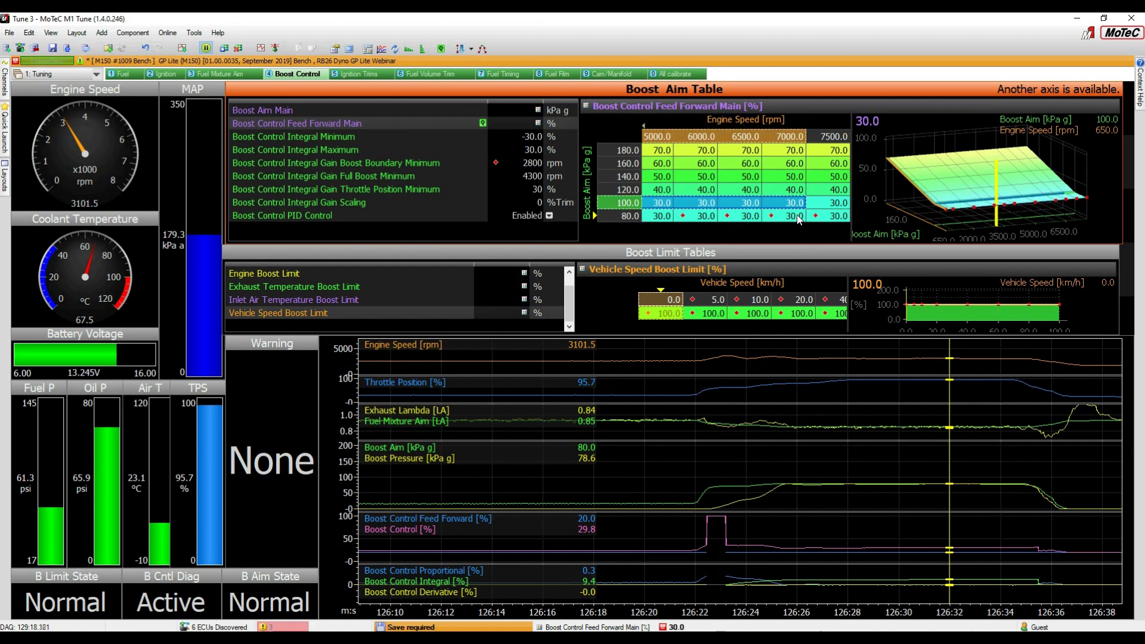
key(shift+Right)
key(shift+Up)
key(shift+Up)
key(shift+Up)
key(shift+Up)
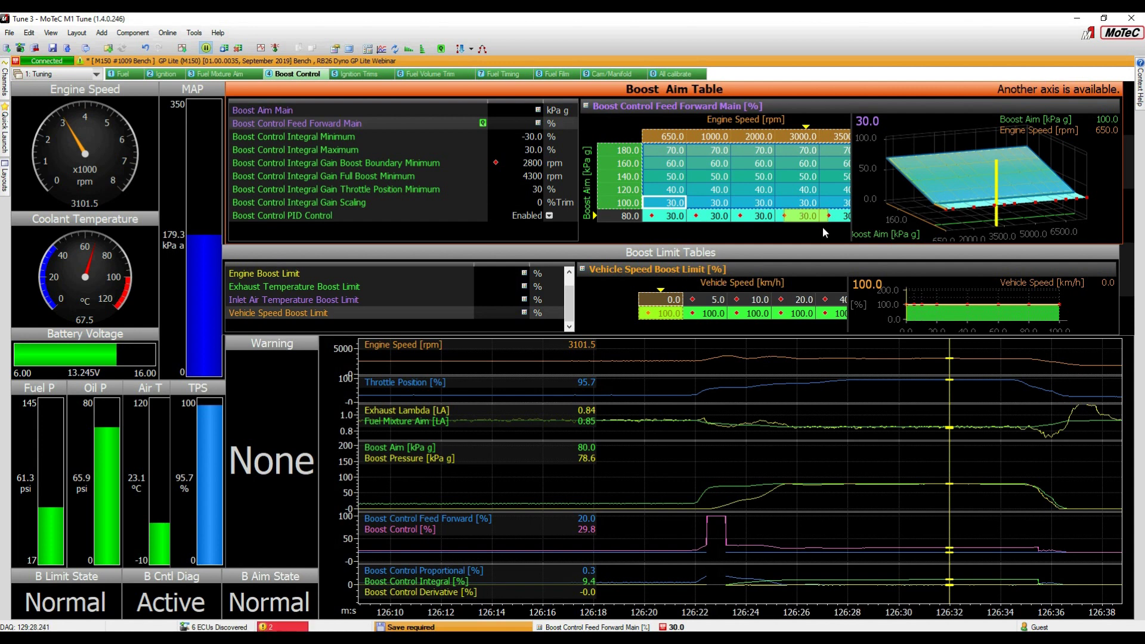
text(5)
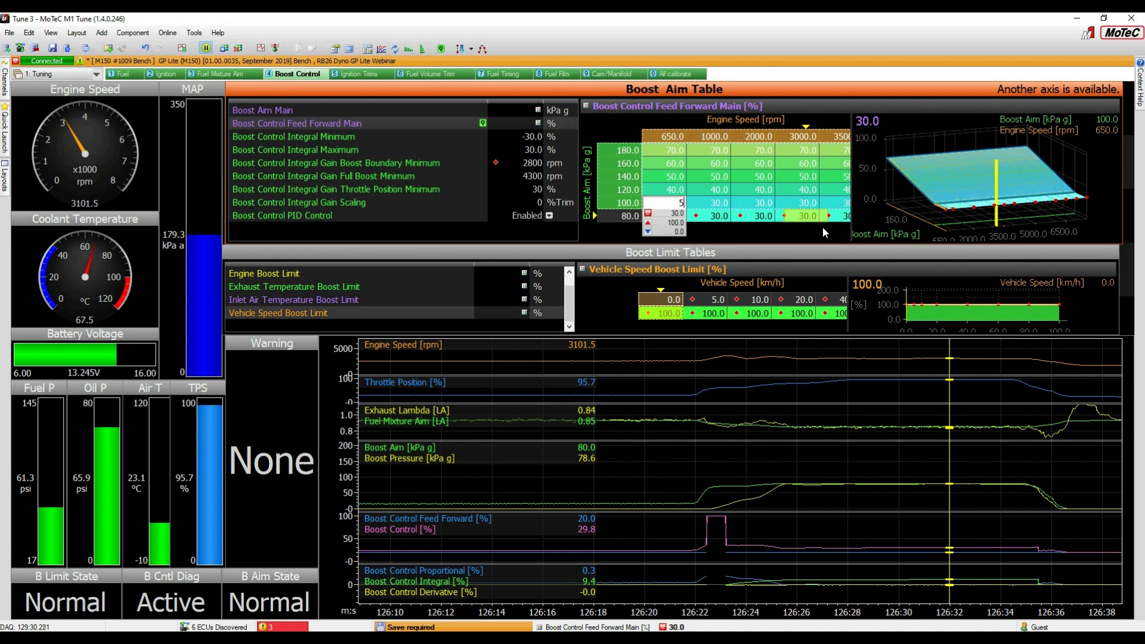
key(plus)
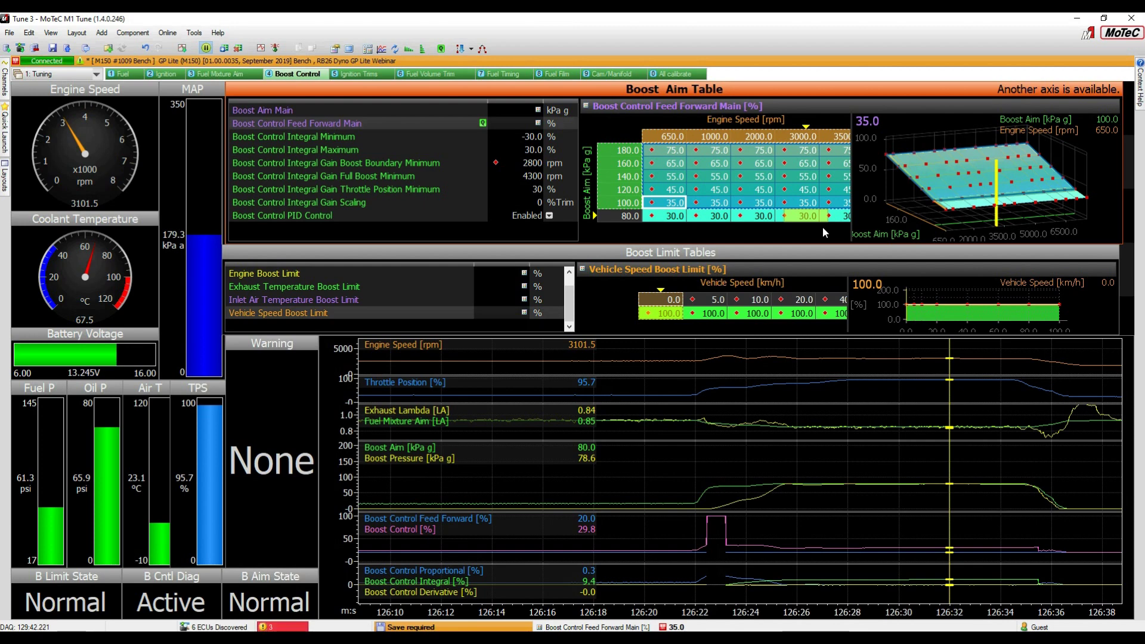
Step: Resume the live data for another dyno pull, pause it, and compare boost aim, boost pressure and integral at full throttle
key(Escape)
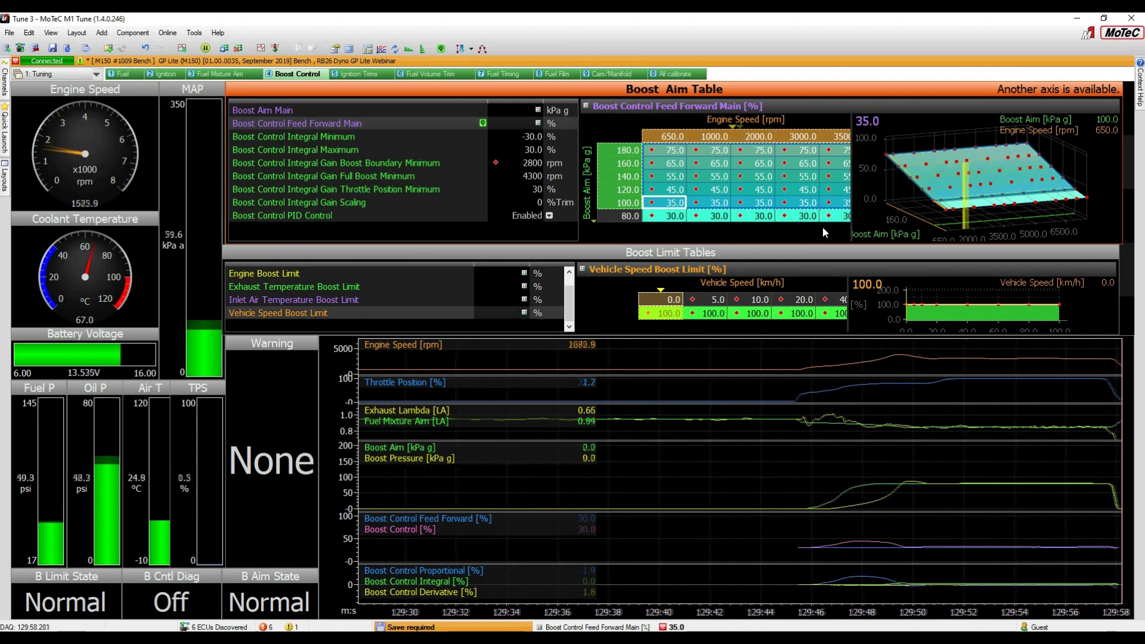
key(space)
click(974, 485)
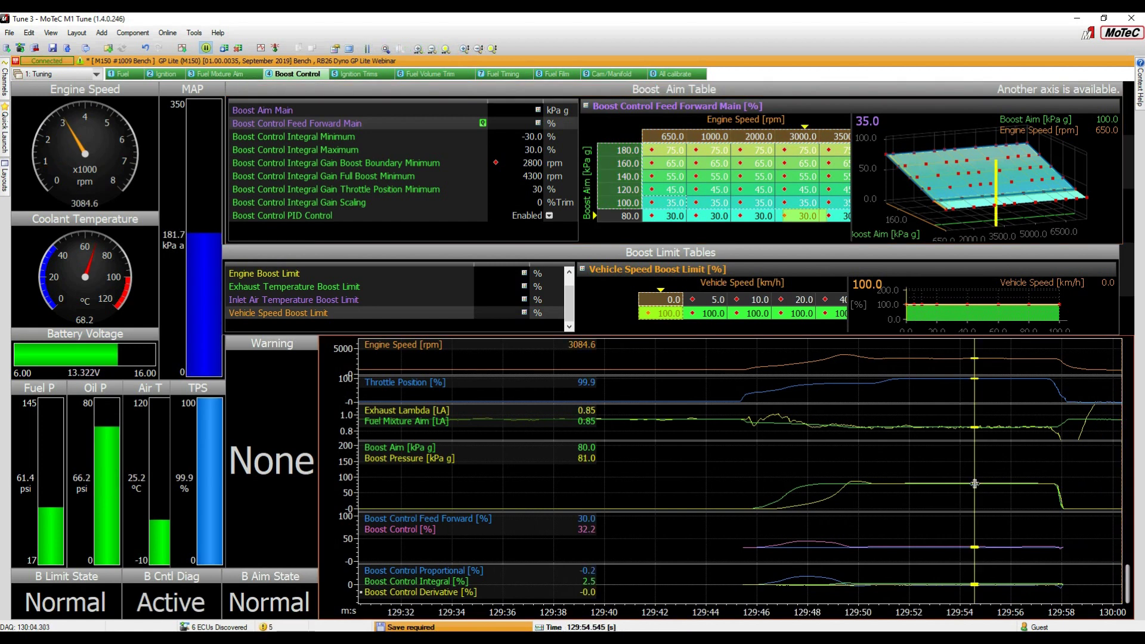
drag(987, 488, 927, 495)
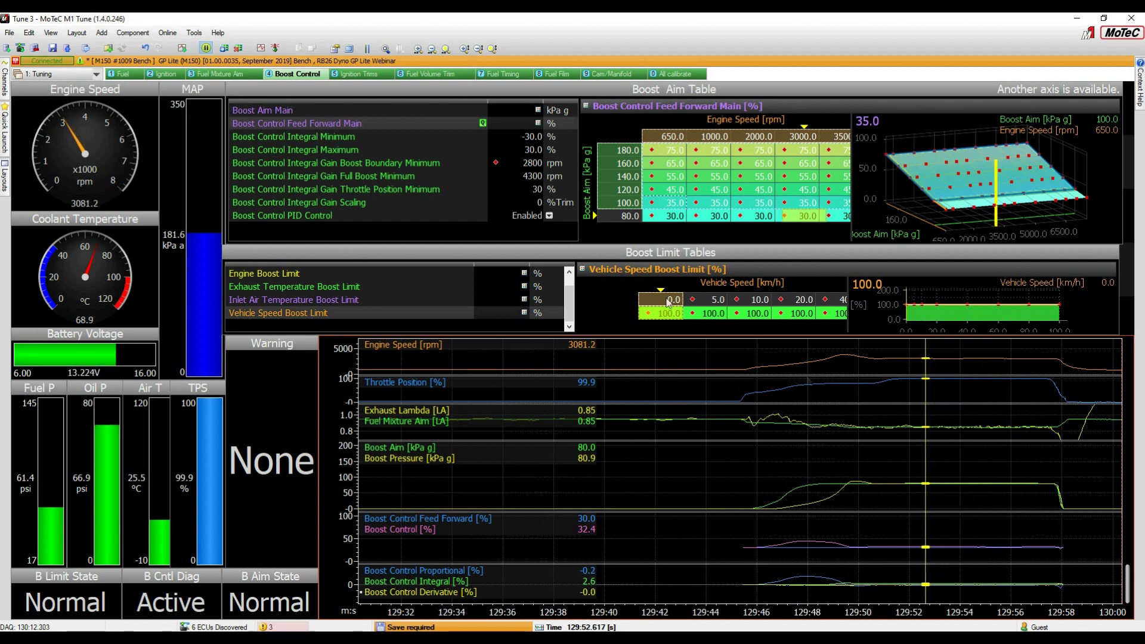
Step: Set the Feed Forward Main table's 80 kPa boost aim row to 32% across all engine speeds
click(661, 217)
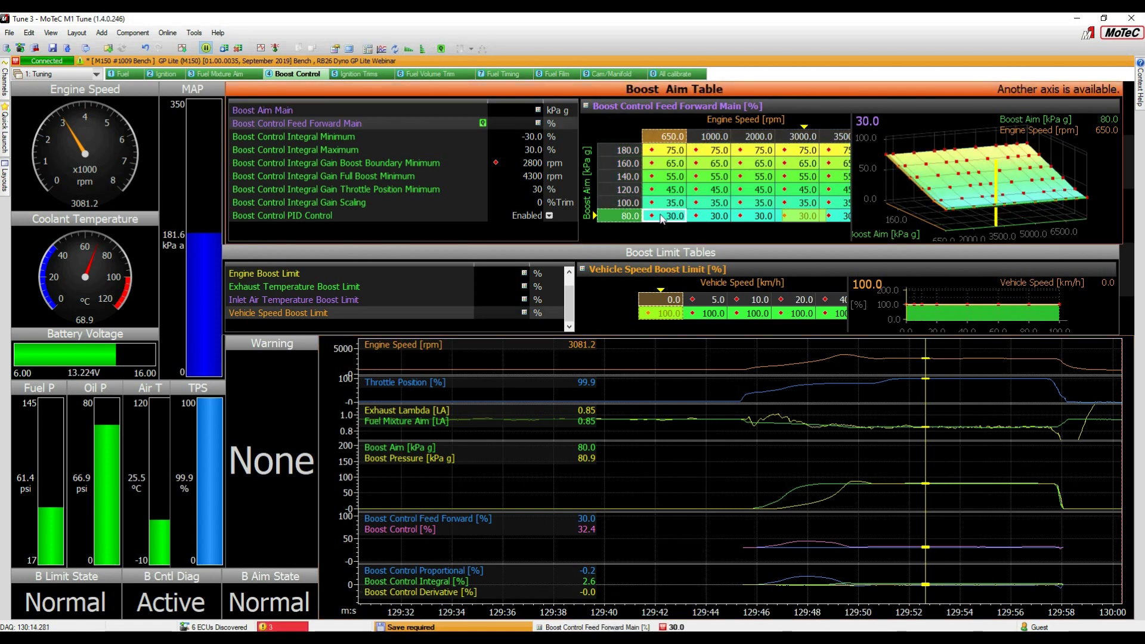
key(shift+Right)
key(shift+Right)
key(shift+Right)
key(shift+Right)
key(shift+Right)
key(shift+Right)
key(shift+Right)
key(shift+Right)
key(shift+Right)
key(shift+Right)
key(shift+Right)
key(shift+Right)
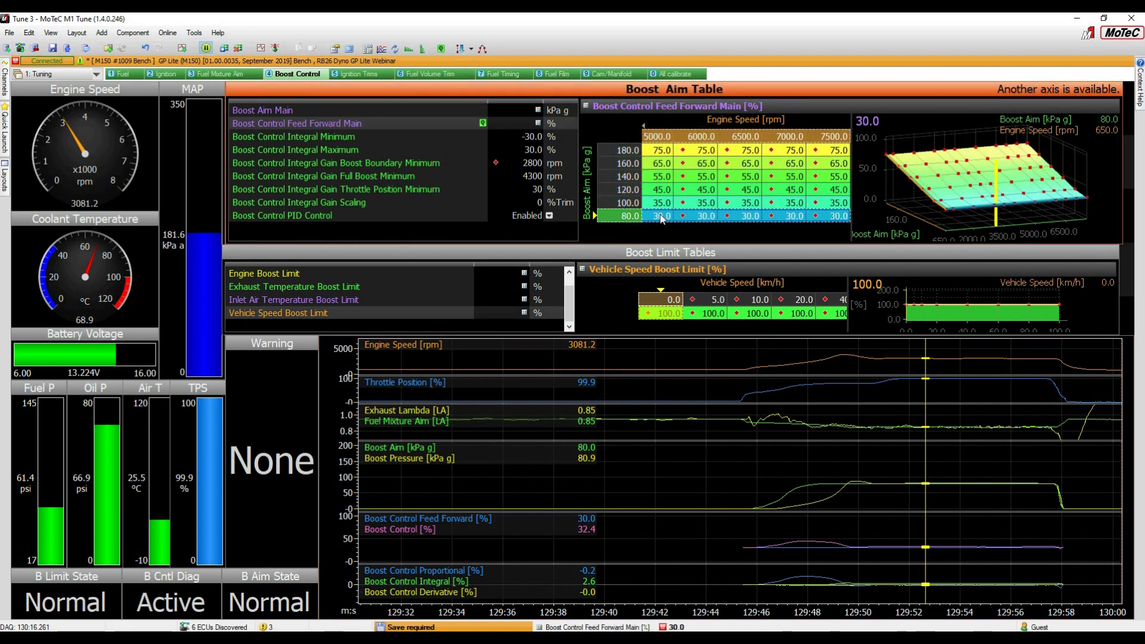
text(32)
key(Return)
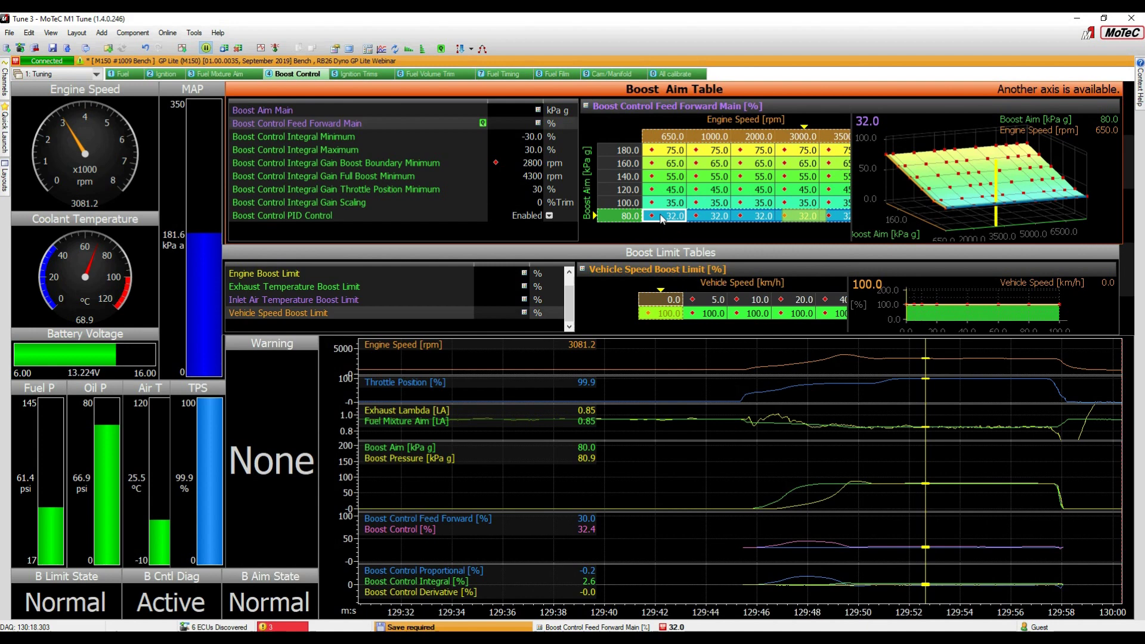
Step: Set the Feed Forward Main table's 100 kPa boost aim row to 38% across all engine speeds
key(Up)
key(shift+Right)
key(Right)
key(Left)
key(shift+Right)
key(shift+Right)
key(shift+Right)
key(shift+Right)
key(shift+Right)
key(shift+Right)
key(shift+Right)
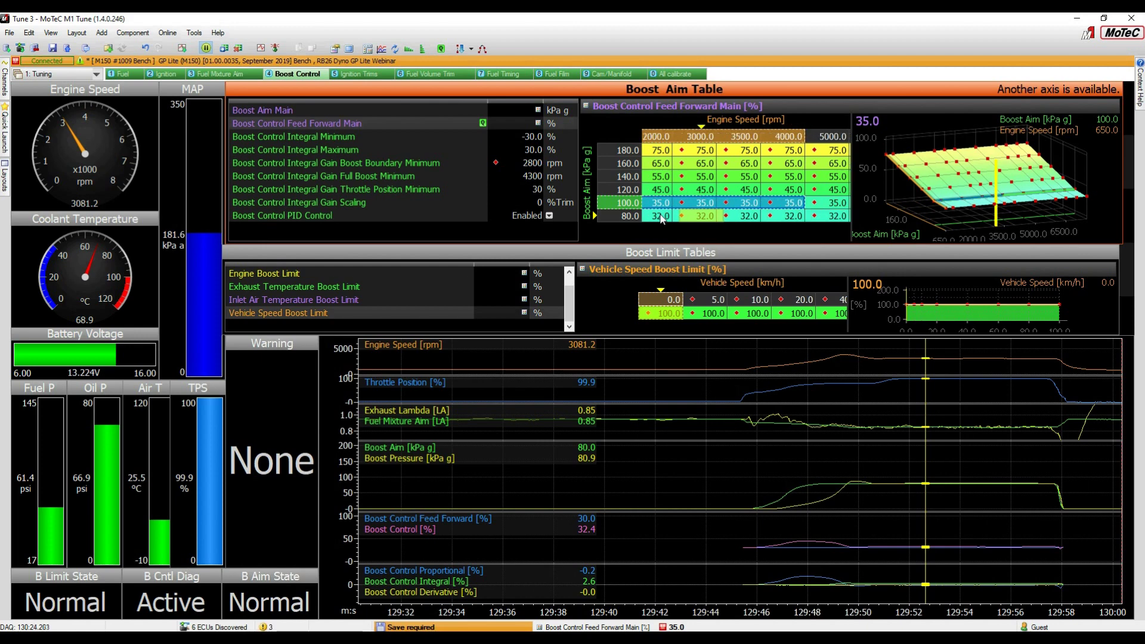
key(shift+Right)
key(shift+Right)
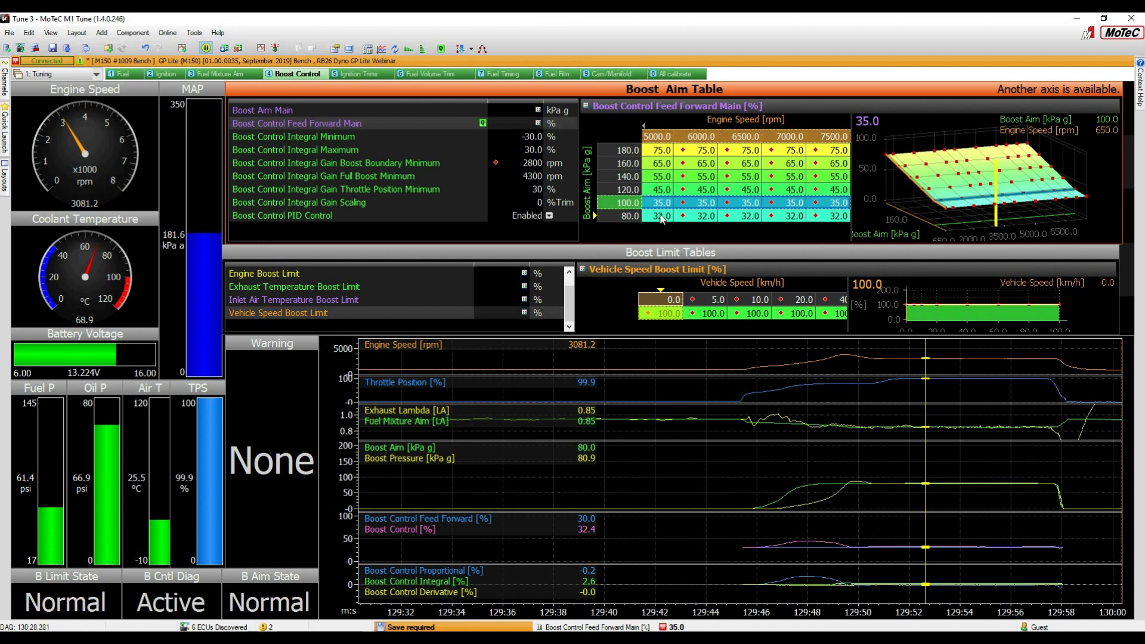
text(3)
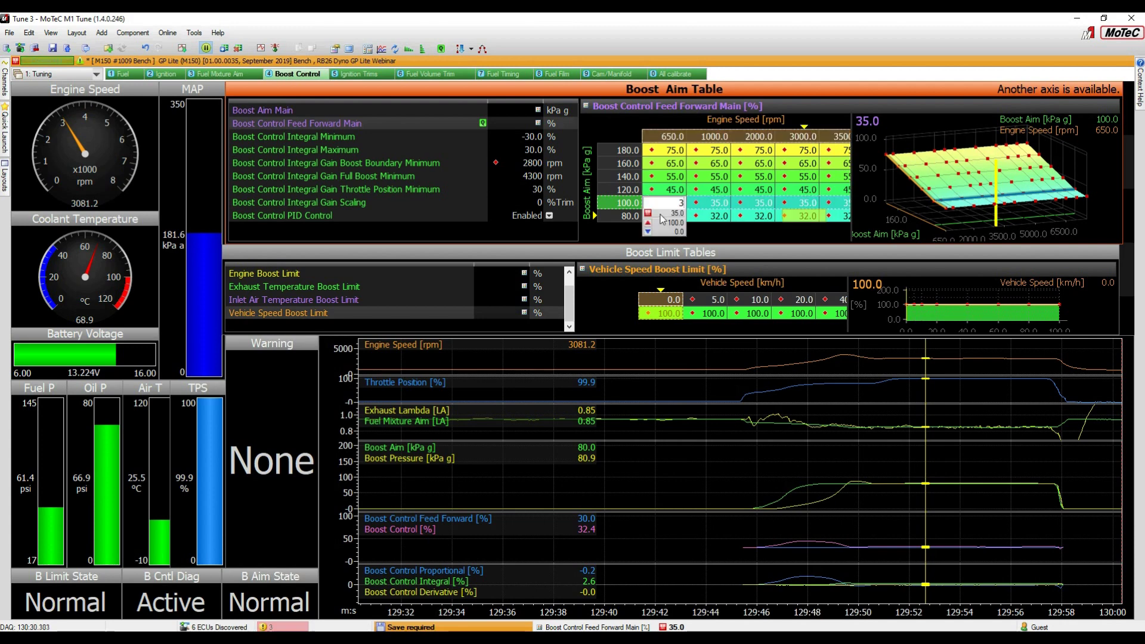
text(8)
key(Return)
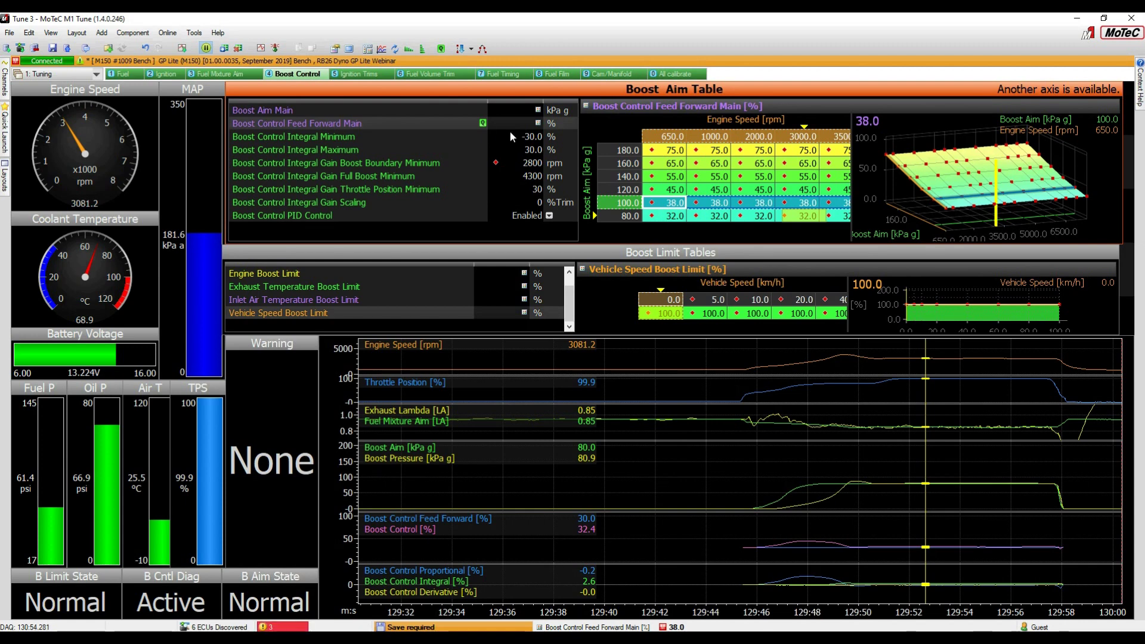
Step: Set Boost Aim Main to 100 kPa at 80% and 100% throttle position from 2000 to 8000 rpm
click(350, 111)
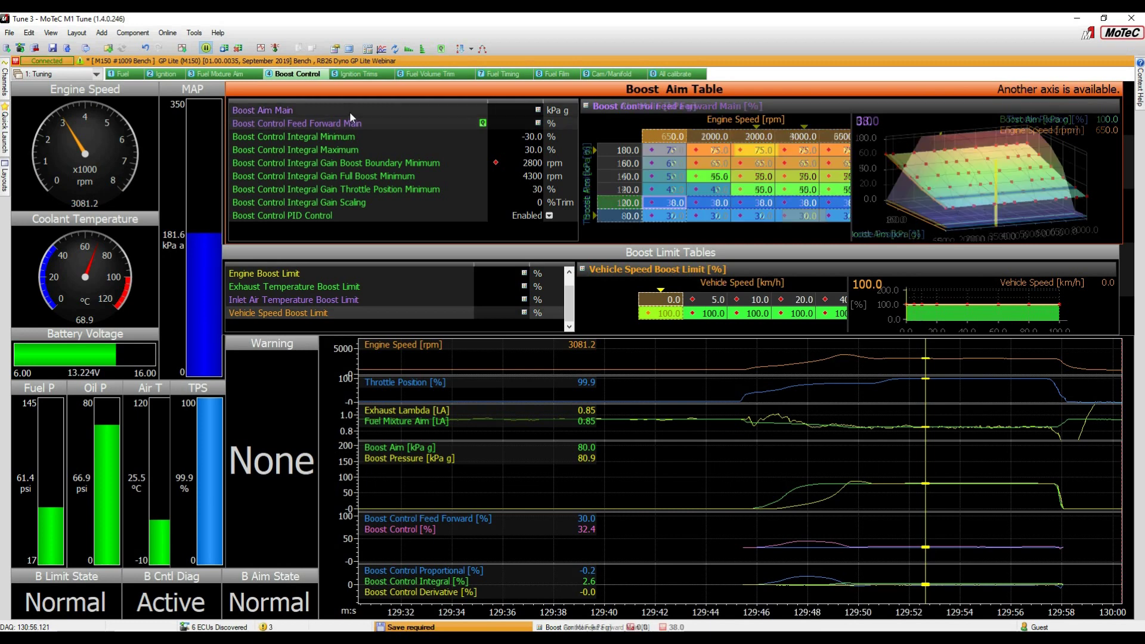
drag(722, 151, 859, 161)
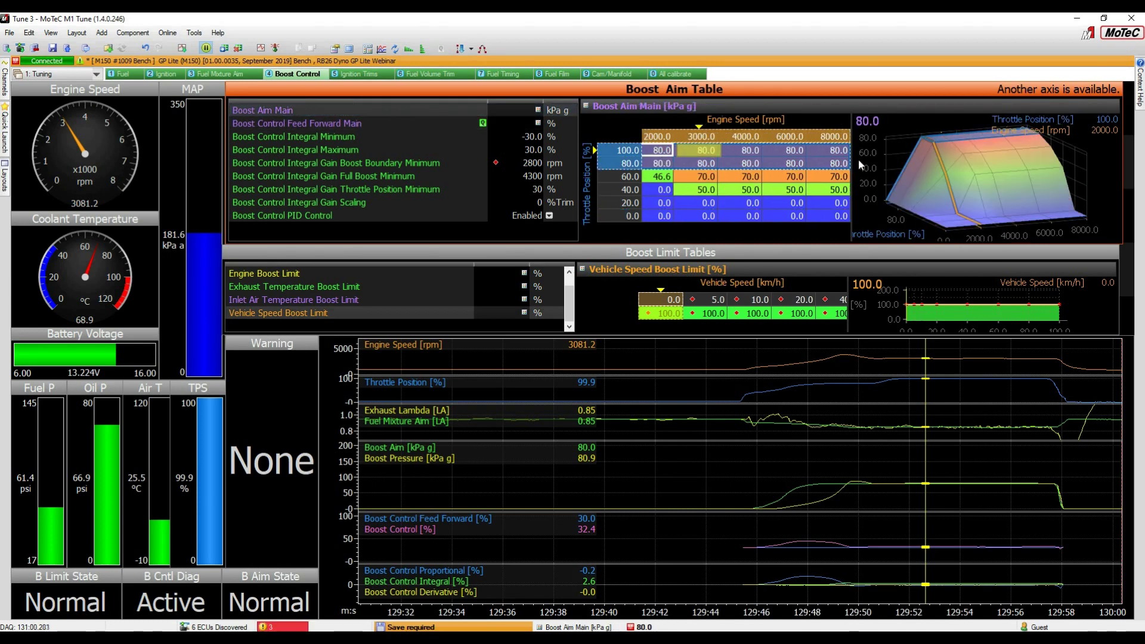
text(100)
key(Return)
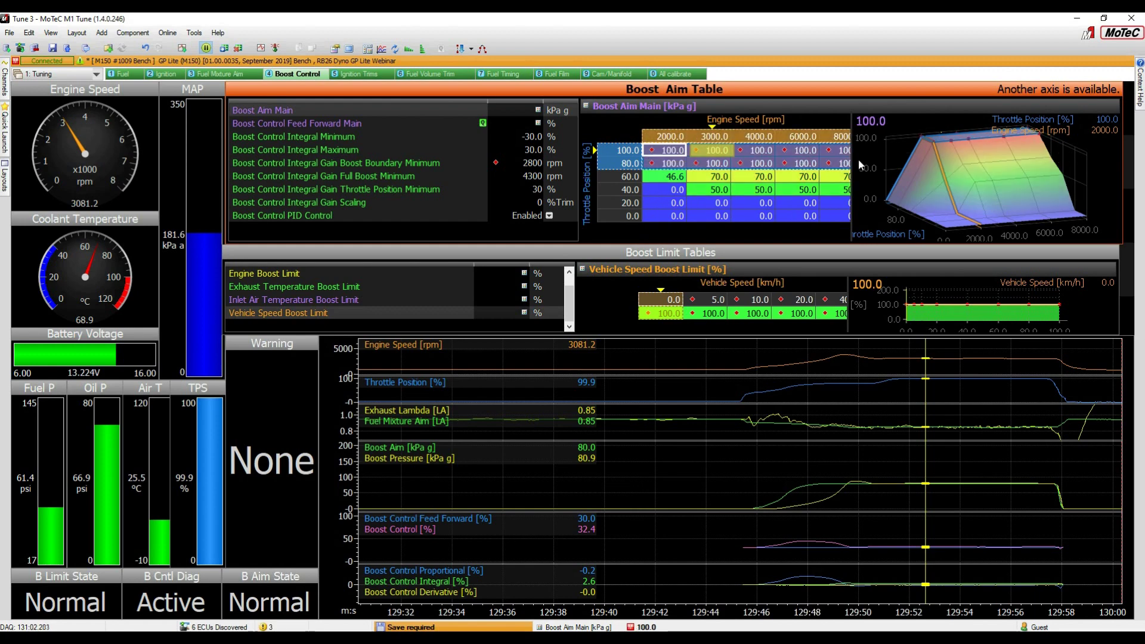
Step: Save the calibration with the edited boost aim and feed forward tables
key(ctrl+s)
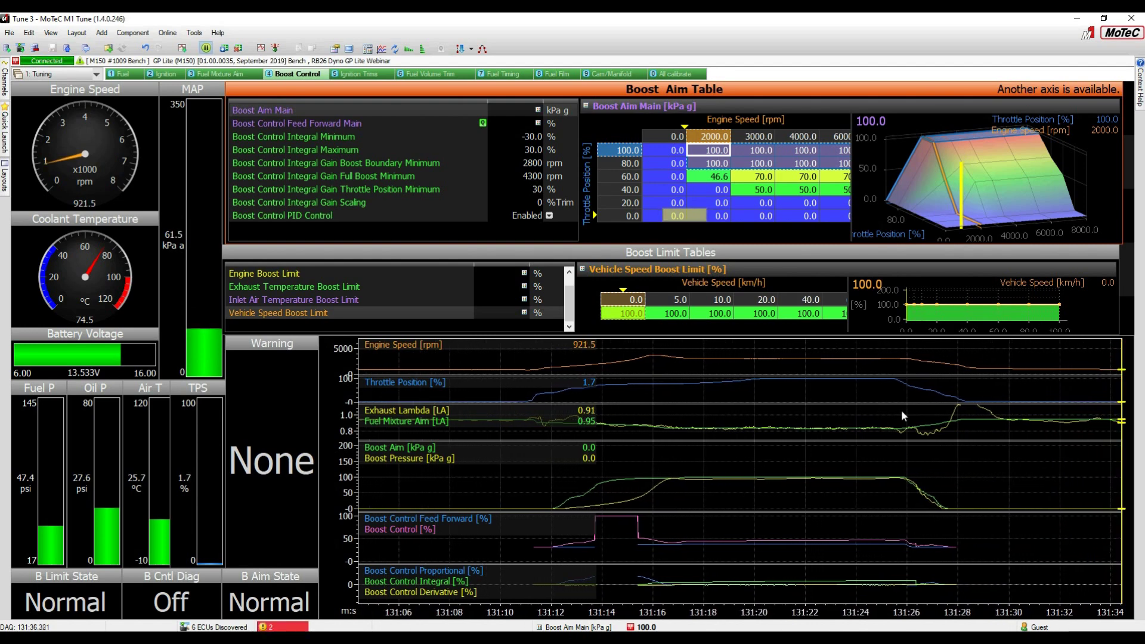
Step: Enlarge the graph of the paused dyno pull and examine the proportional and integral contributions as boost pressure approaches its aim
click(812, 482)
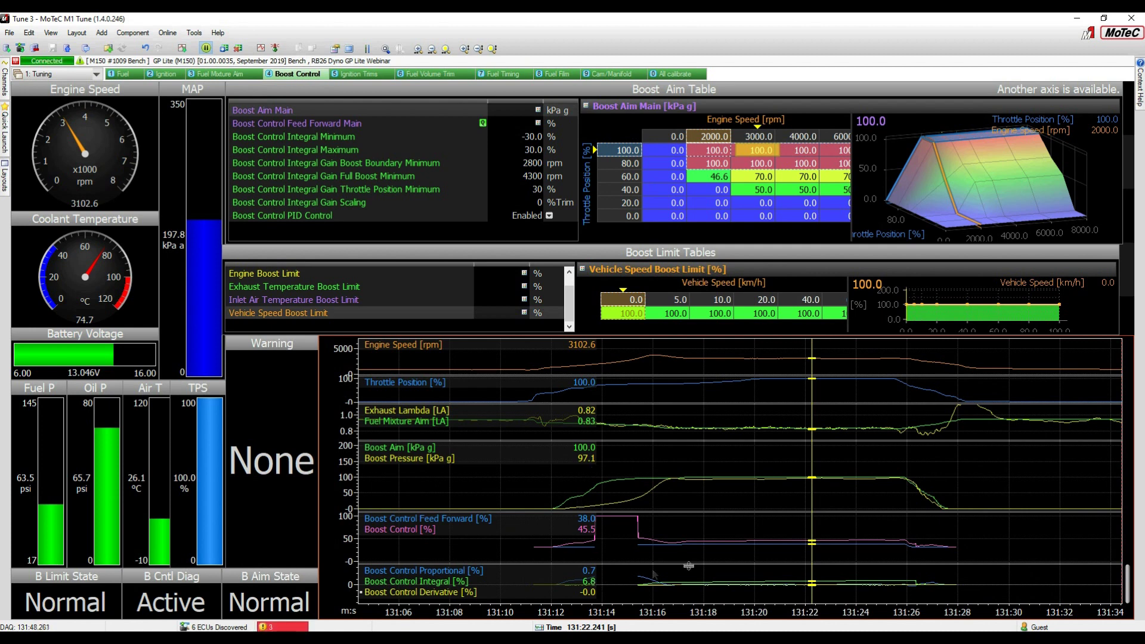
drag(680, 573, 647, 579)
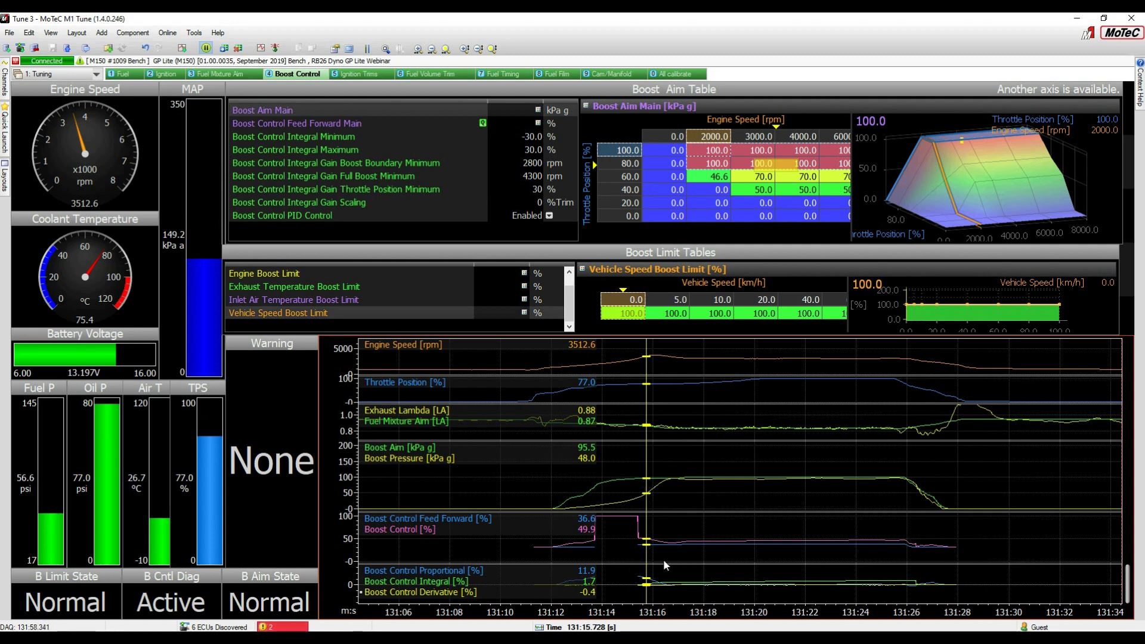
key(w)
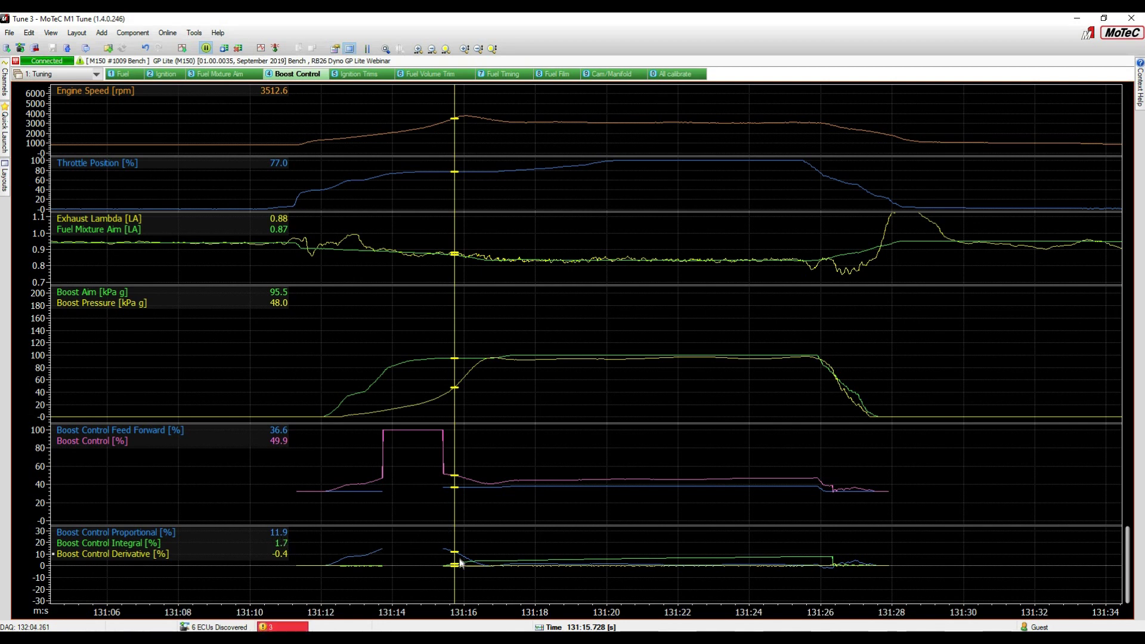
key(Right)
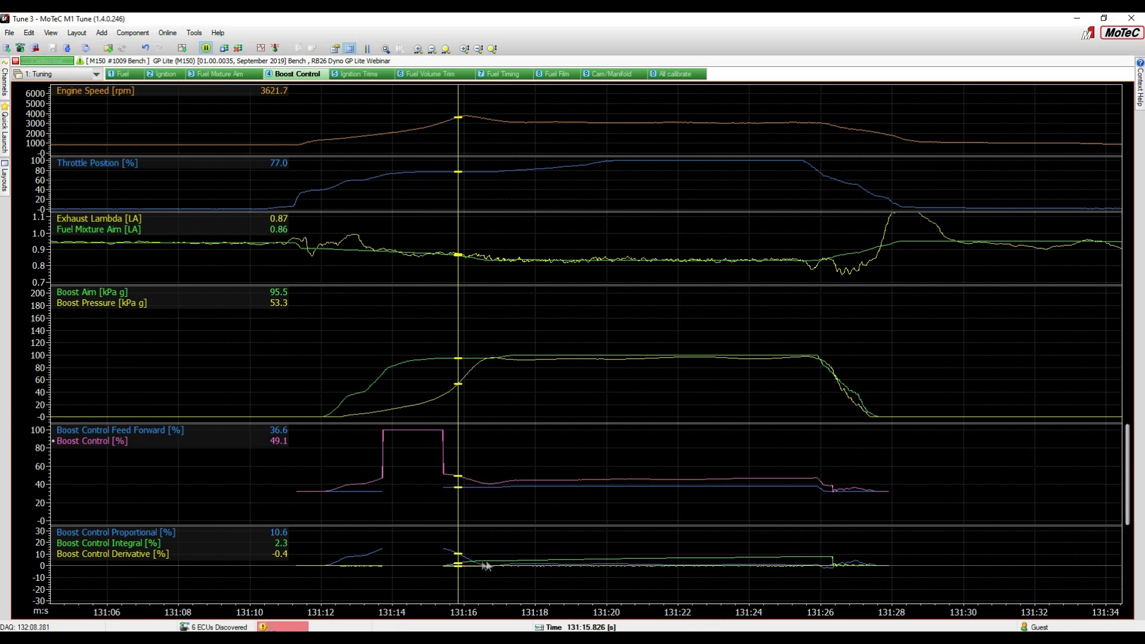
drag(452, 474, 488, 480)
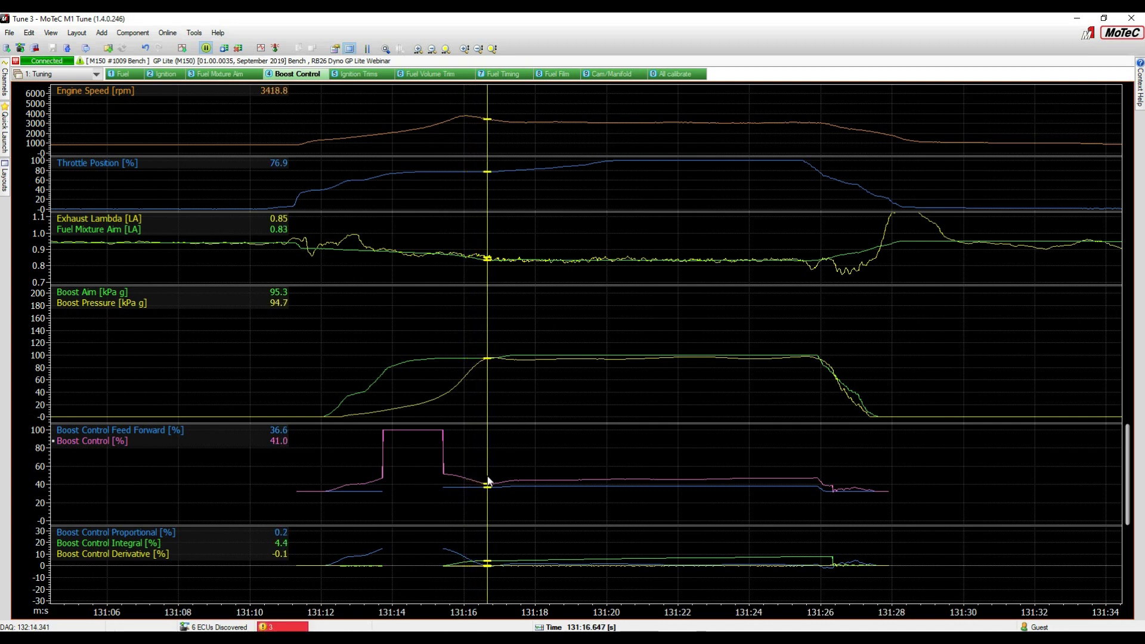
drag(487, 481, 489, 480)
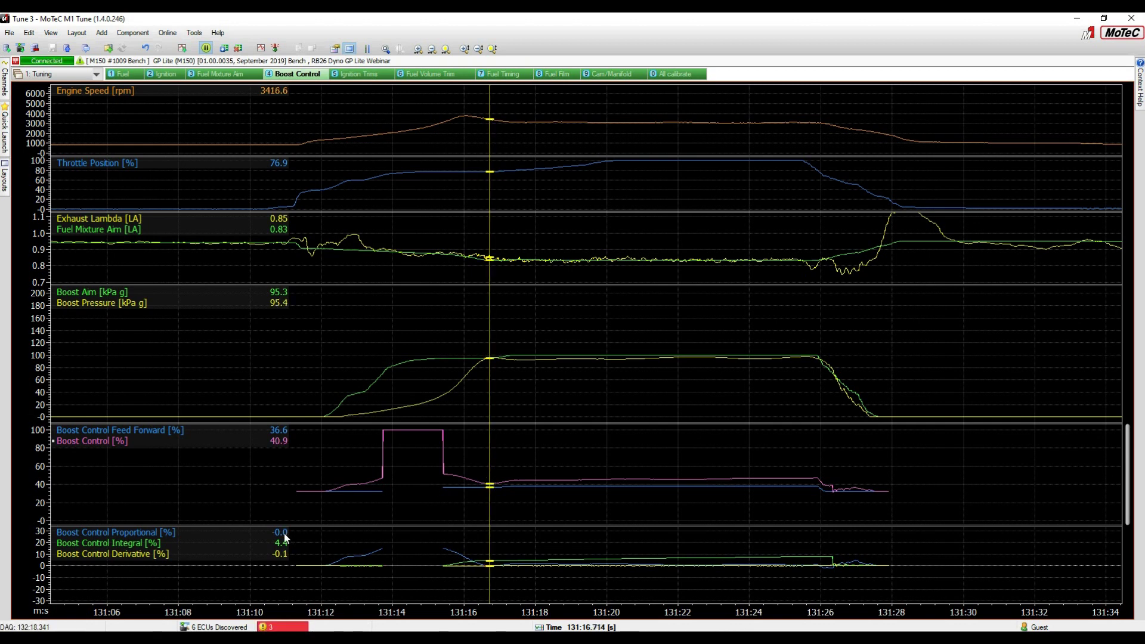
Step: Compare boost aim, boost pressure and integral at full throttle in the pull, and return to the live data
drag(490, 546, 688, 538)
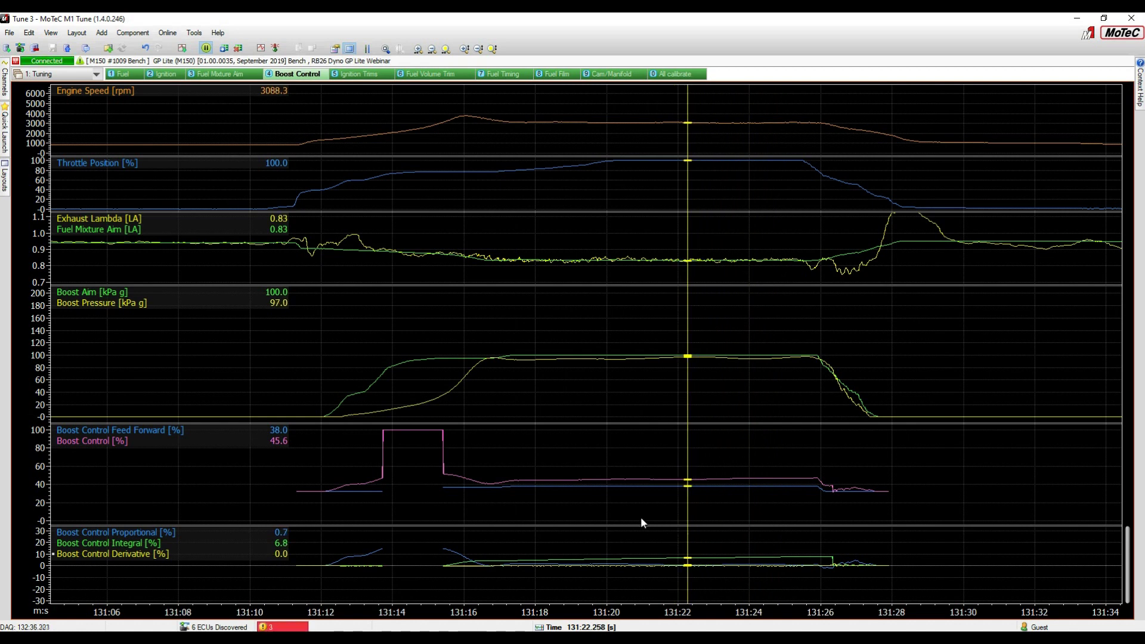
click(685, 506)
drag(685, 506, 693, 504)
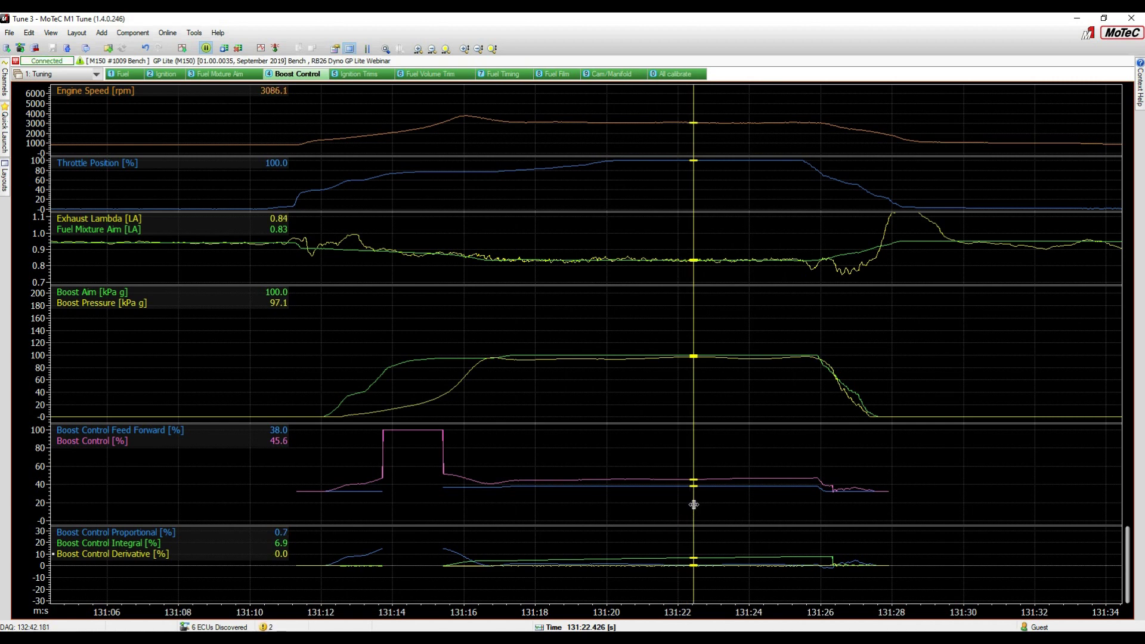
key(Escape)
key(Escape)
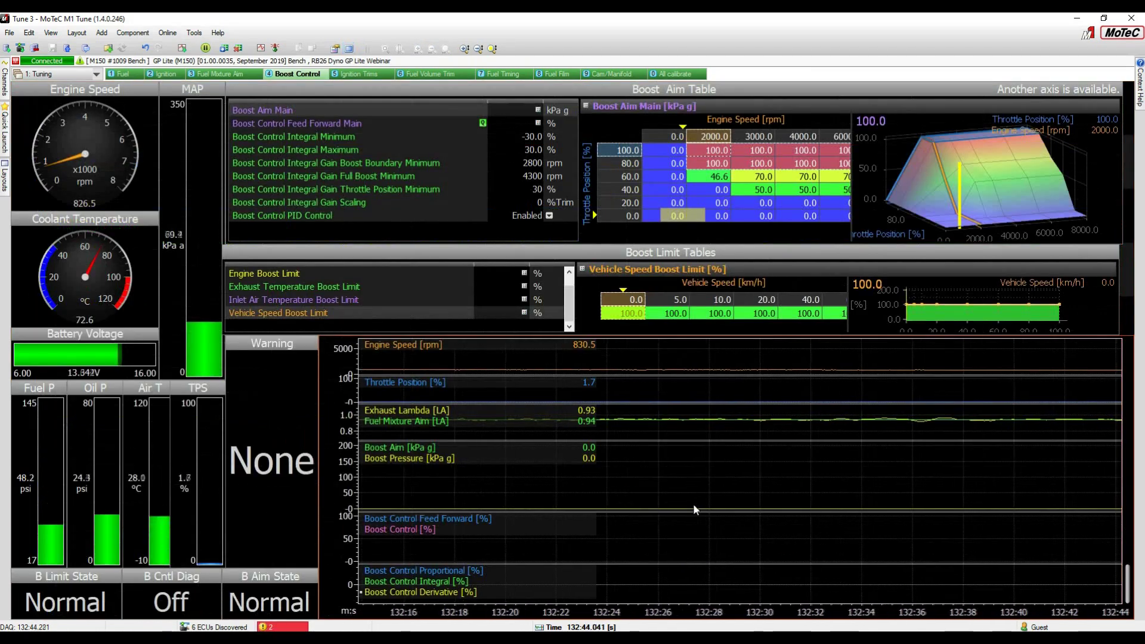
Step: Set Boost Control Integral Gain Scaling to 200 %Trim
click(538, 208)
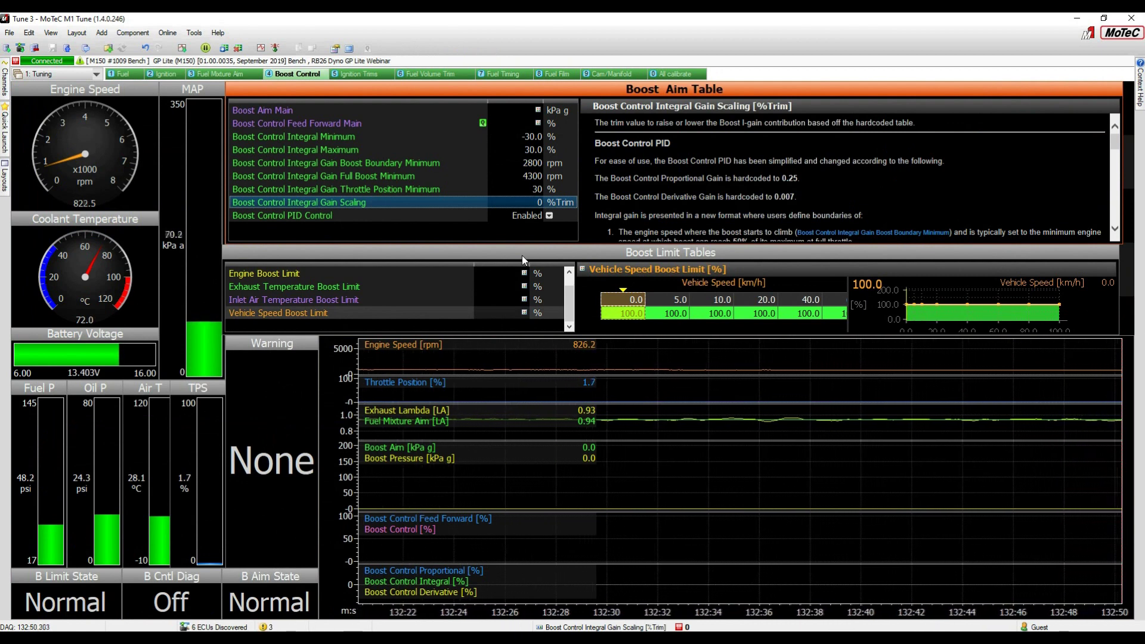
key(Return)
key(Escape)
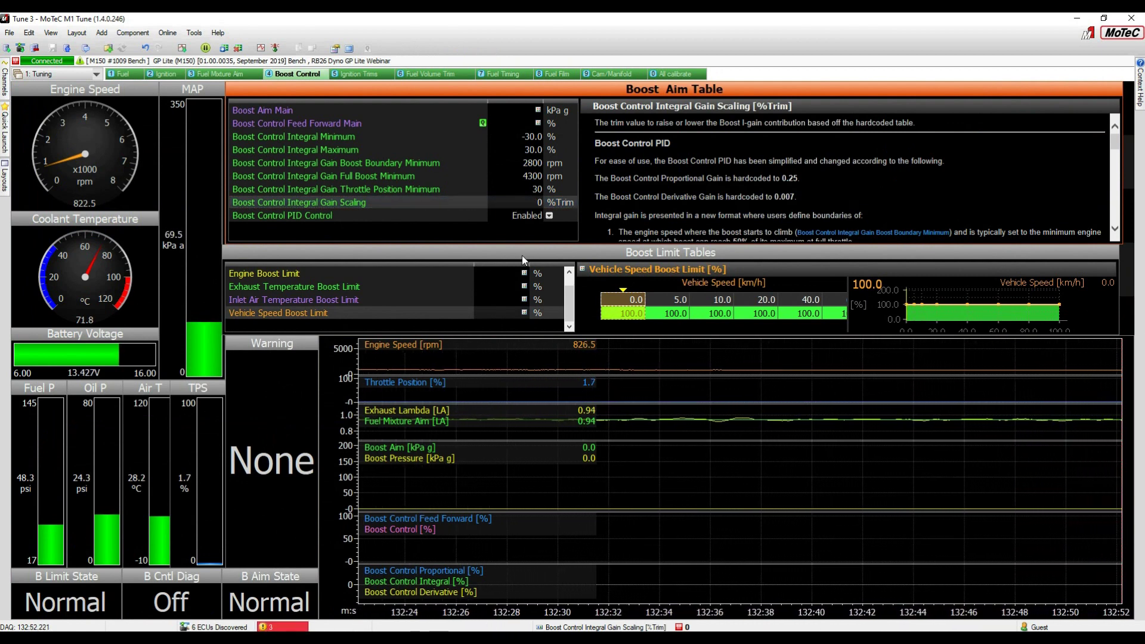
text(200)
key(Return)
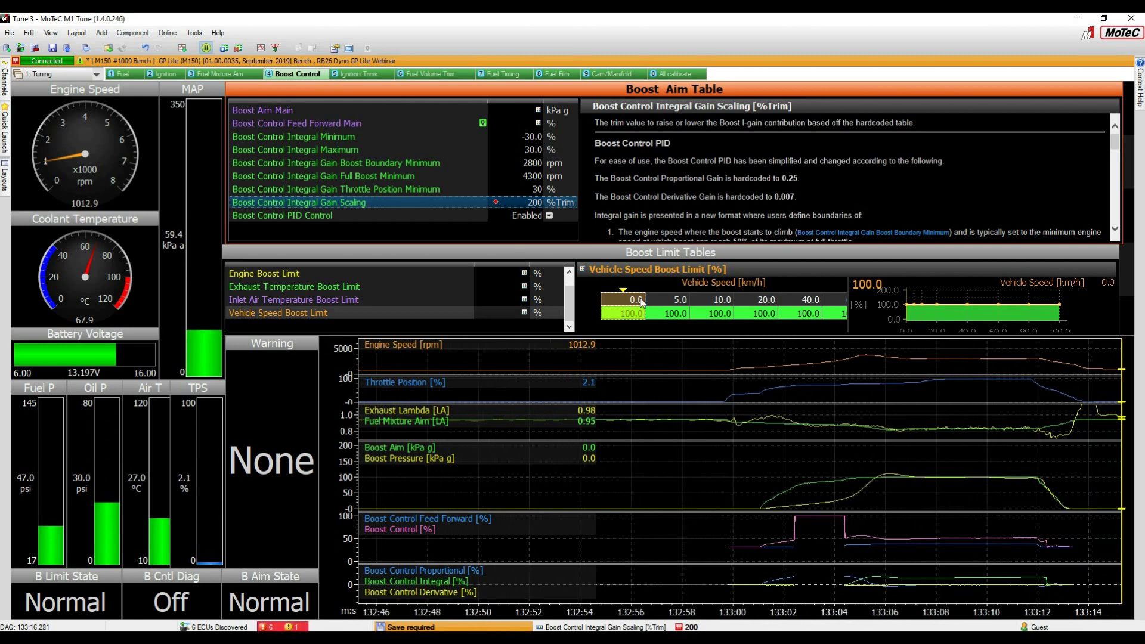
Step: Examine the new dyno pull in the enlarged graph, comparing integral and proportional action during the boost rise and at steady full throttle
drag(921, 499, 865, 518)
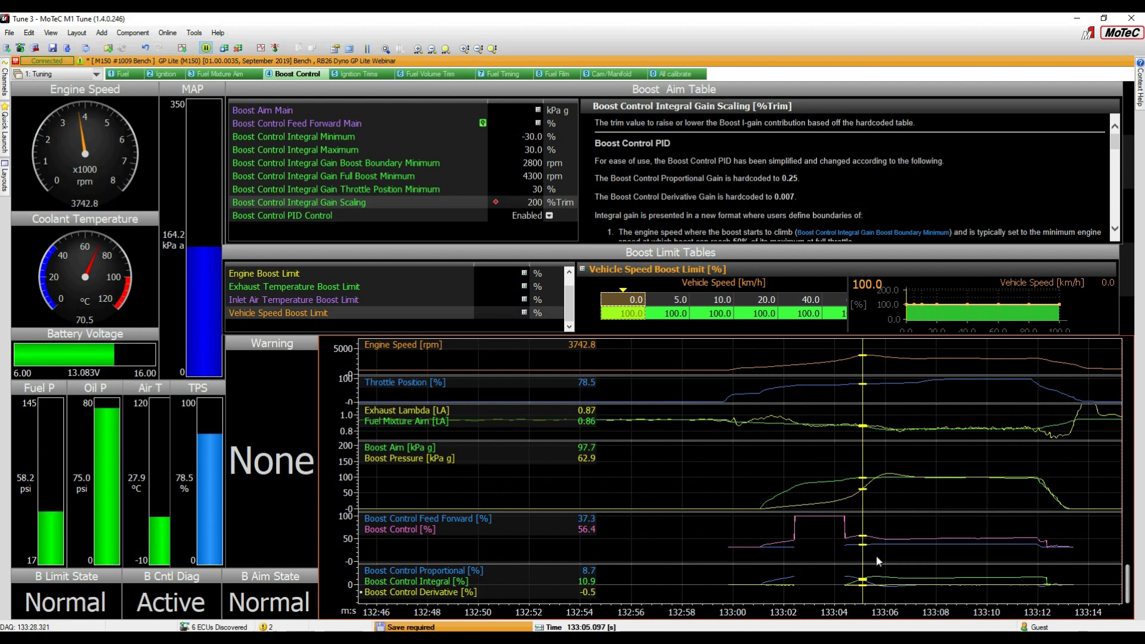
key(ctrl+m)
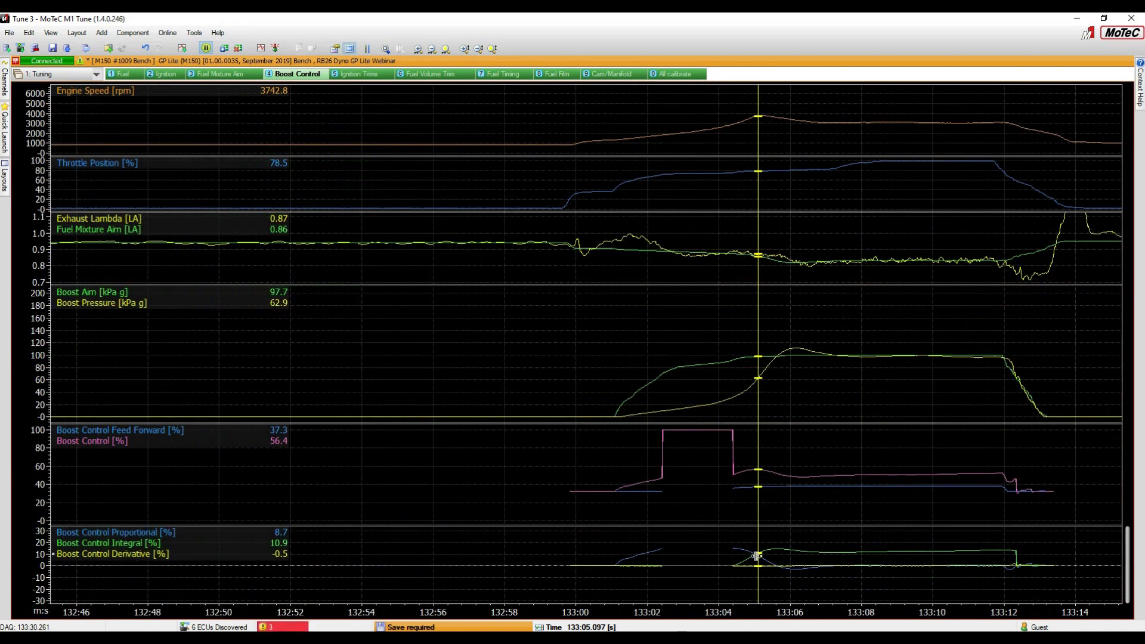
drag(744, 572, 771, 477)
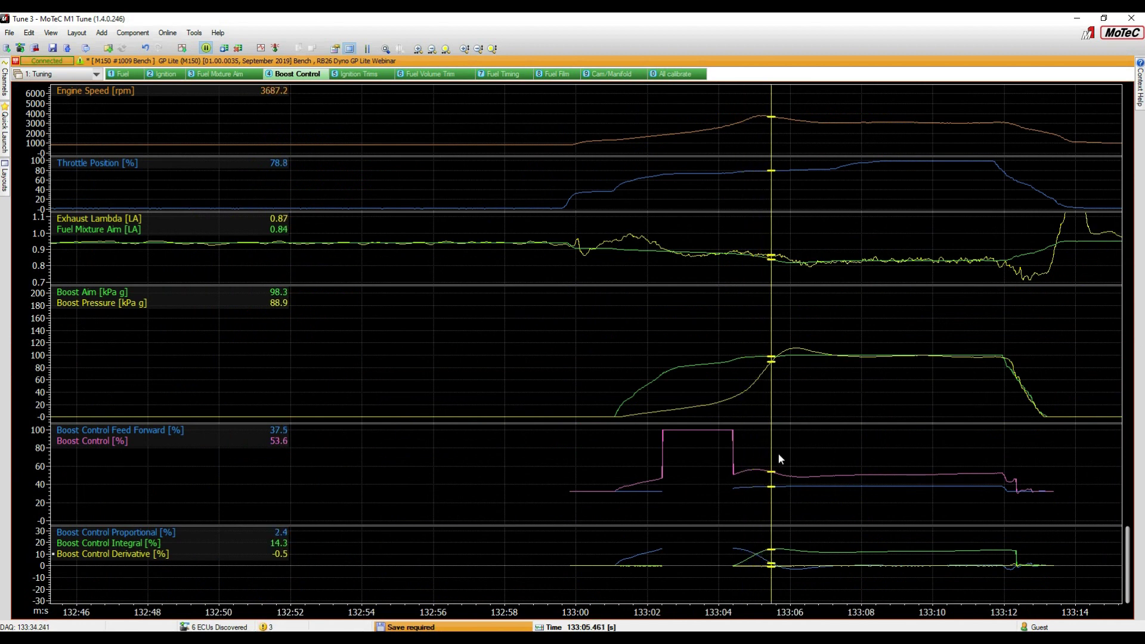
drag(754, 403, 766, 398)
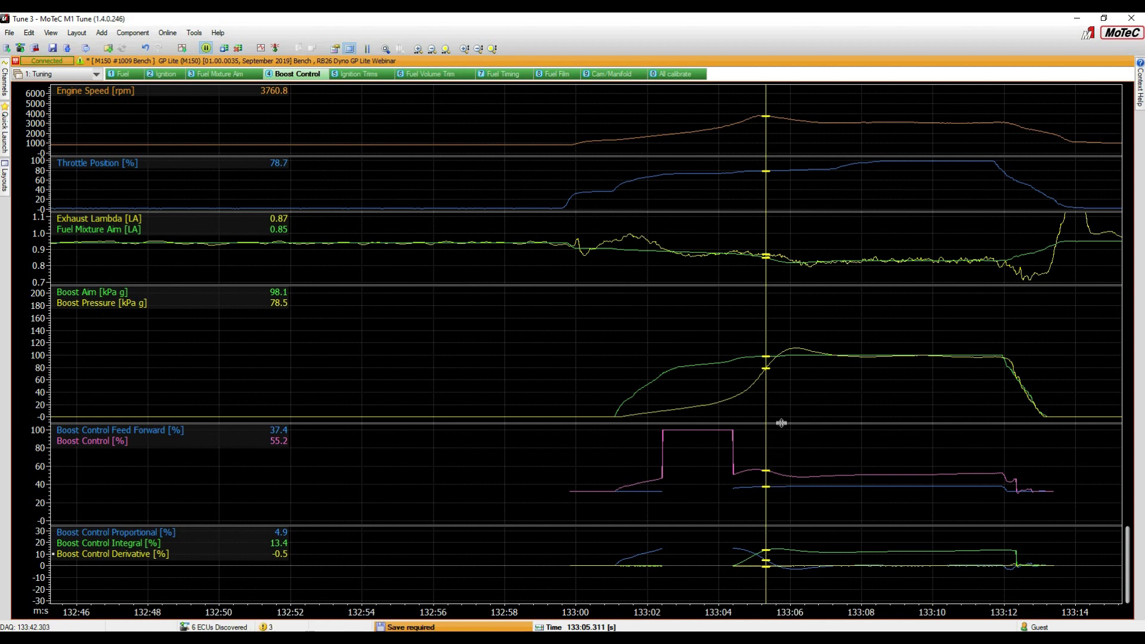
key(Right)
key(Right)
key(Right)
key(Right)
key(Right)
key(Right)
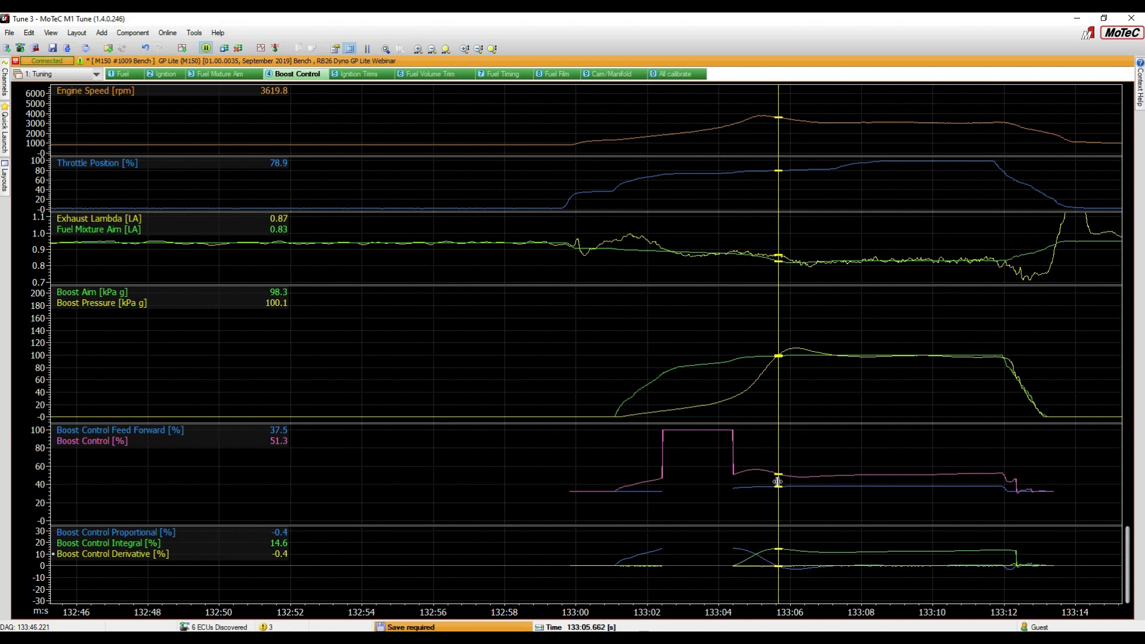
drag(778, 555, 919, 542)
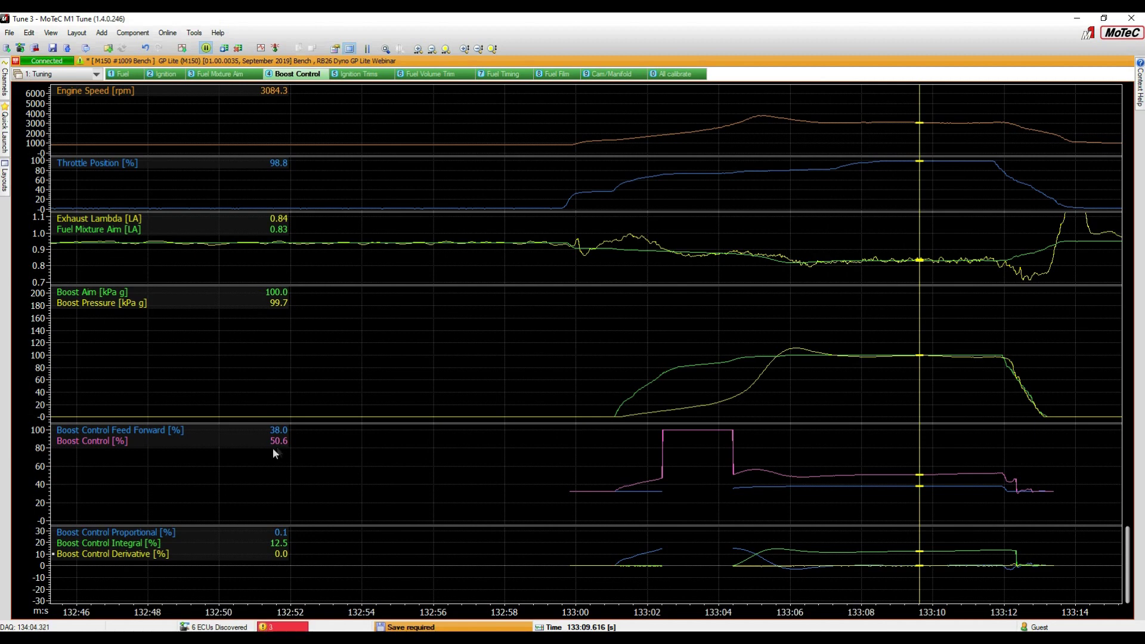
double_click(516, 452)
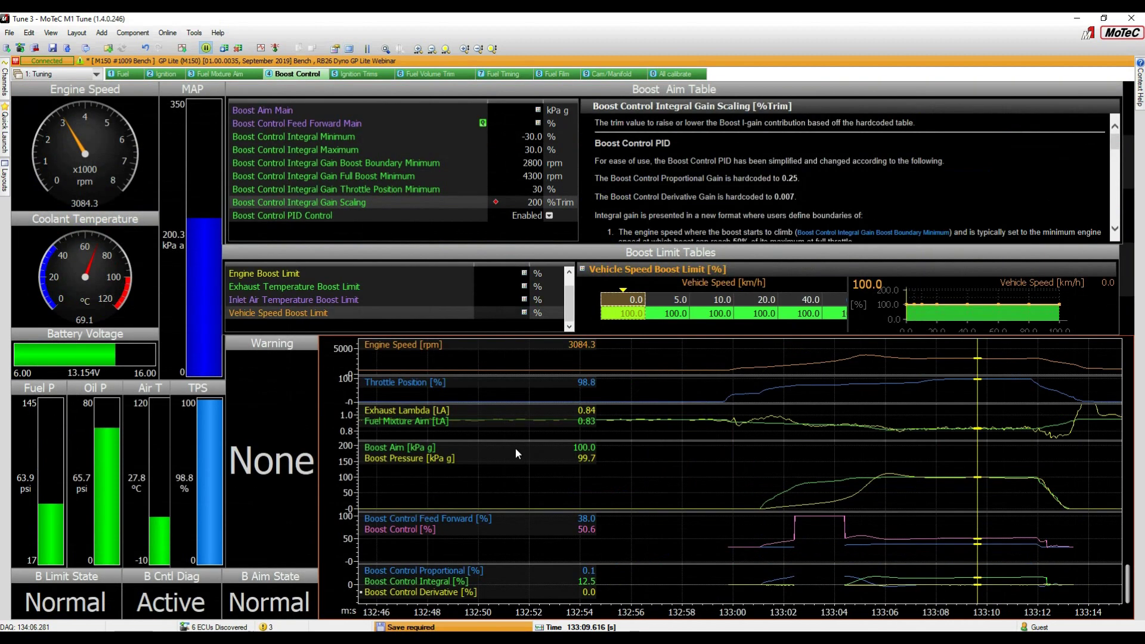
Step: Apply the integral-based correction to the Feed Forward Main cell at 100 kPa boost aim and 3000 rpm
click(331, 123)
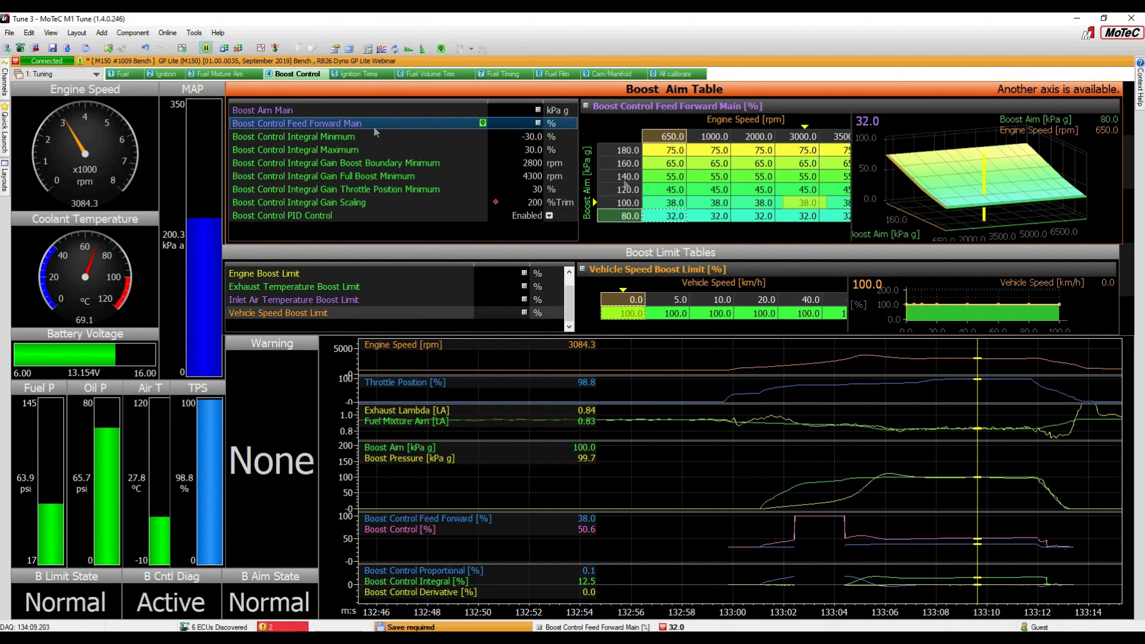
click(797, 205)
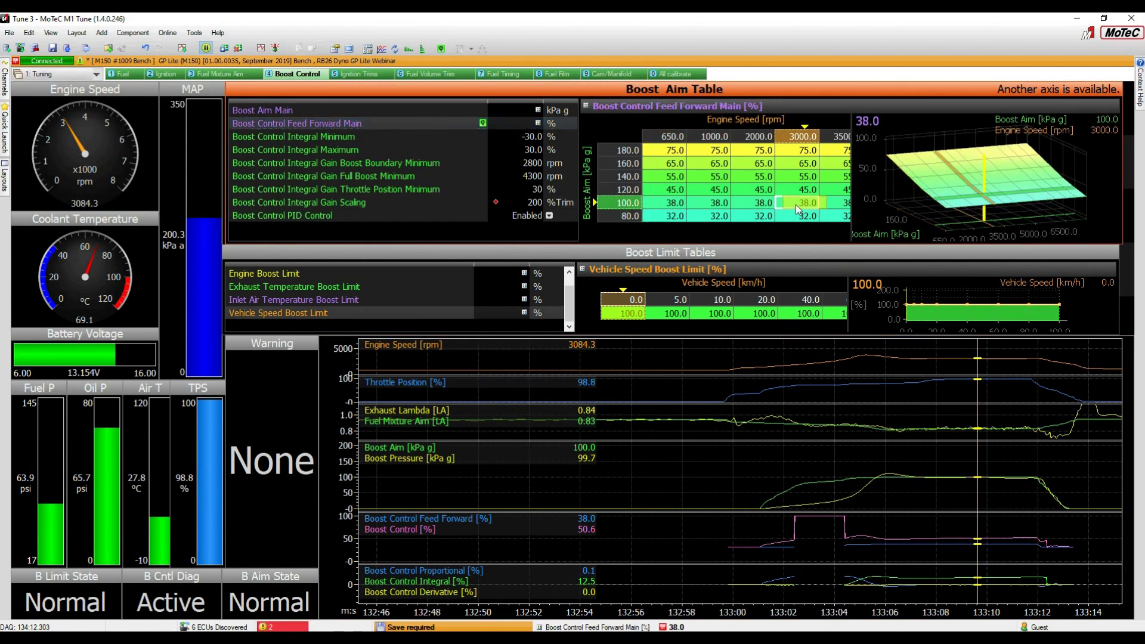
key(s)
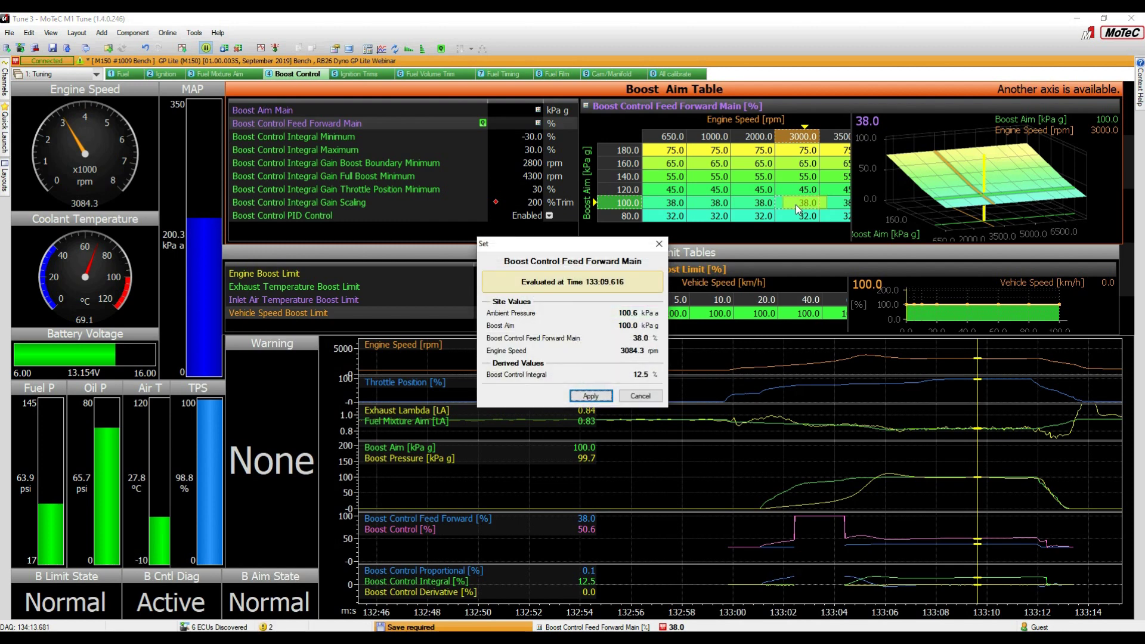
key(Return)
Step: Set the Feed Forward Main table's 100 kPa boost aim row to 50% across all engine speeds and resume the live data
key(Left)
key(Left)
key(Left)
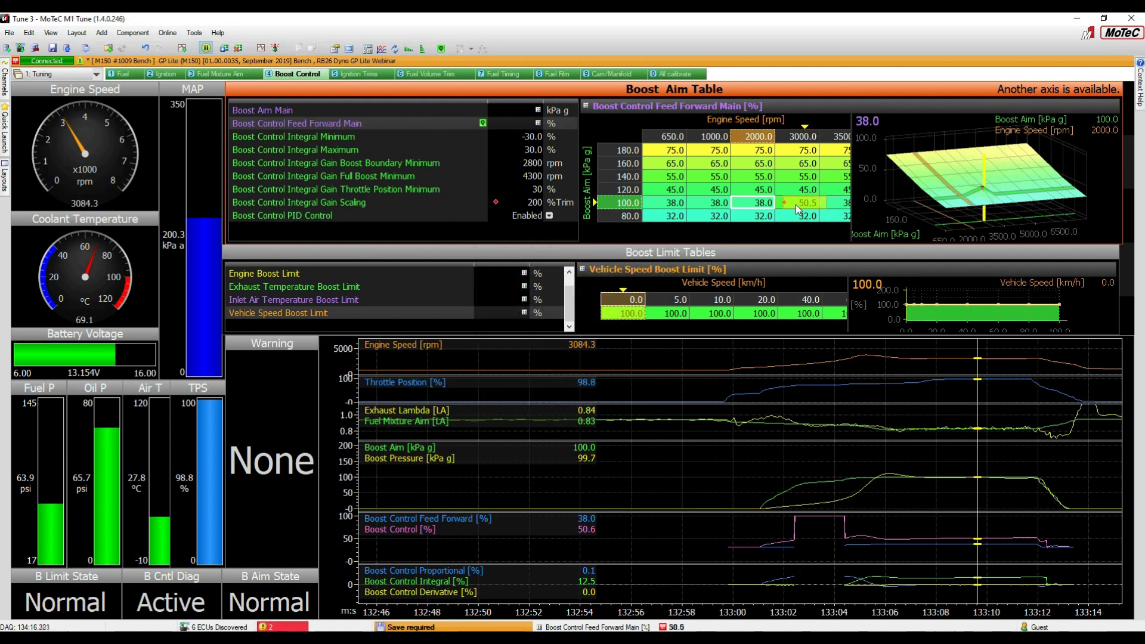
key(shift+Right)
key(shift+Right)
key(shift+Right)
key(shift+Right)
key(shift+Right)
key(shift+Right)
key(shift+Right)
key(shift+Right)
key(shift+Right)
key(shift+Right)
key(shift+Right)
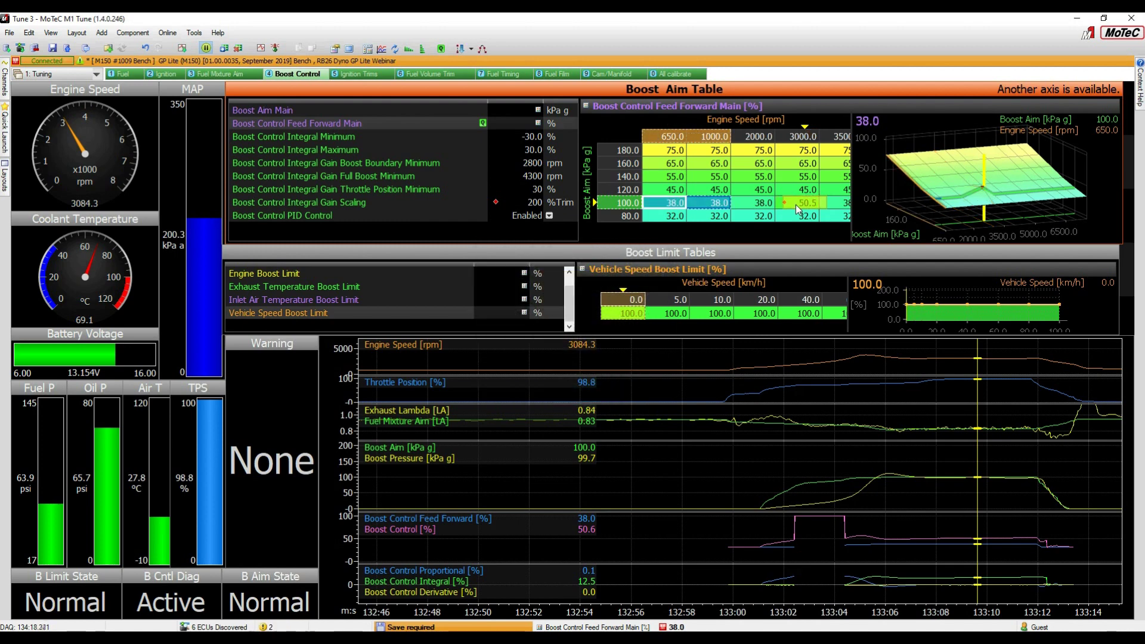
text(50)
key(Return)
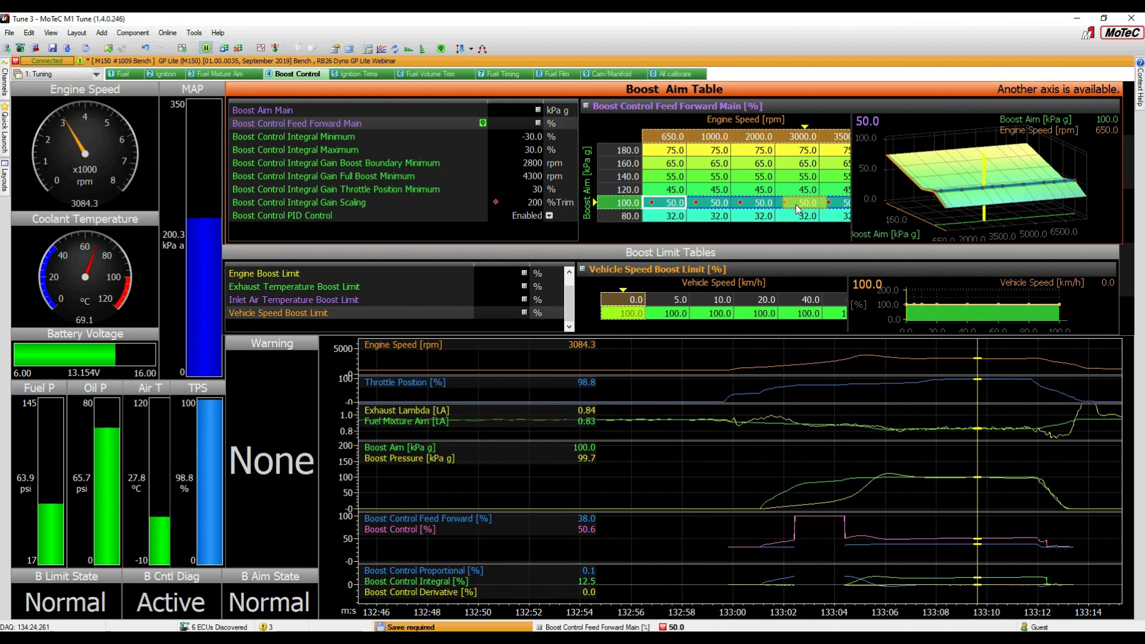
key(Escape)
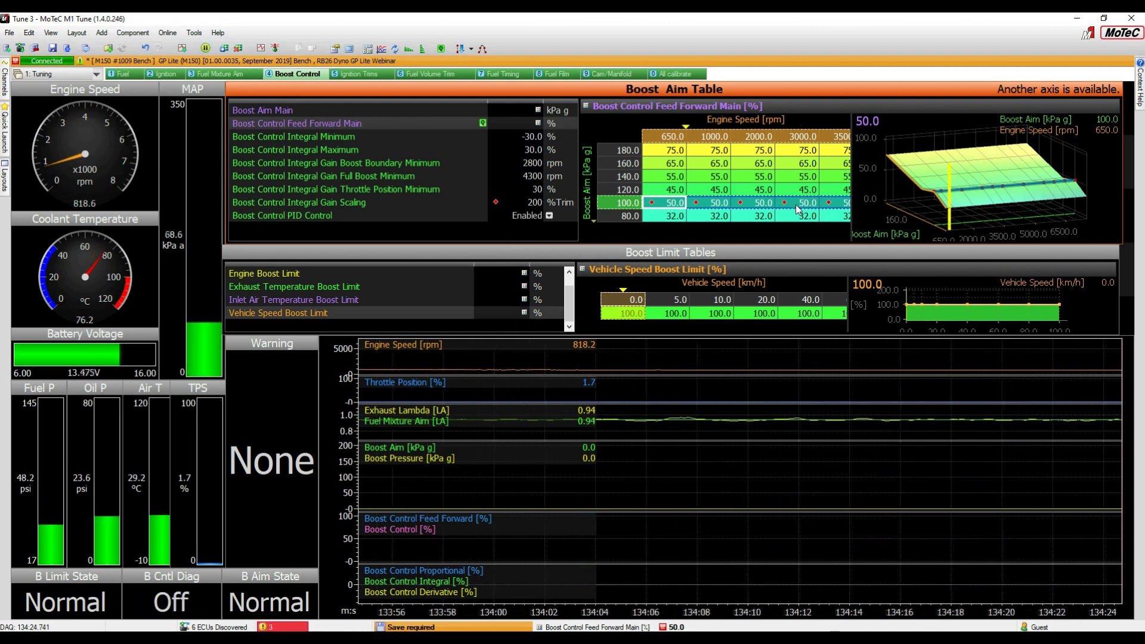
Step: Set Boost Control Integral Gain Full Boost Minimum to 3800 rpm and save the calibration
click(535, 177)
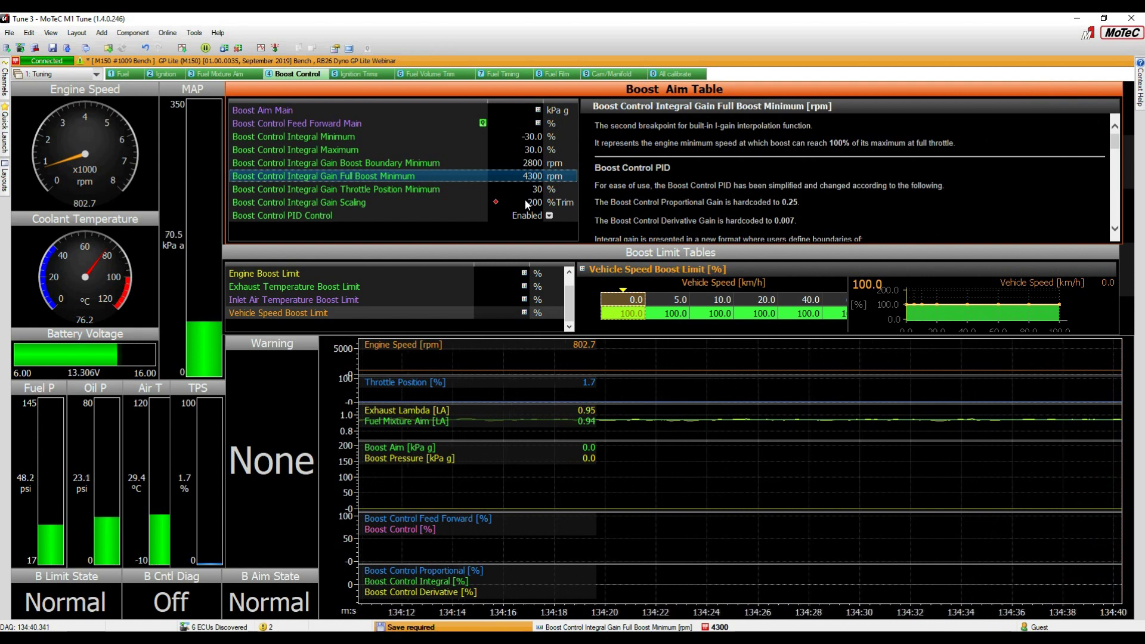
text(3800)
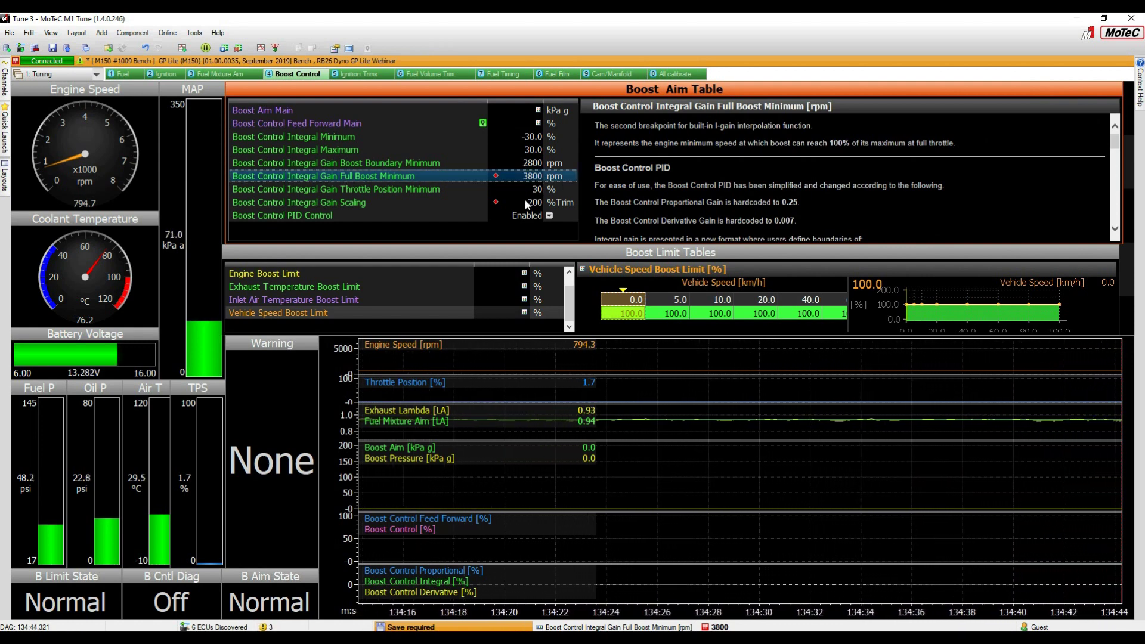
key(ctrl+s)
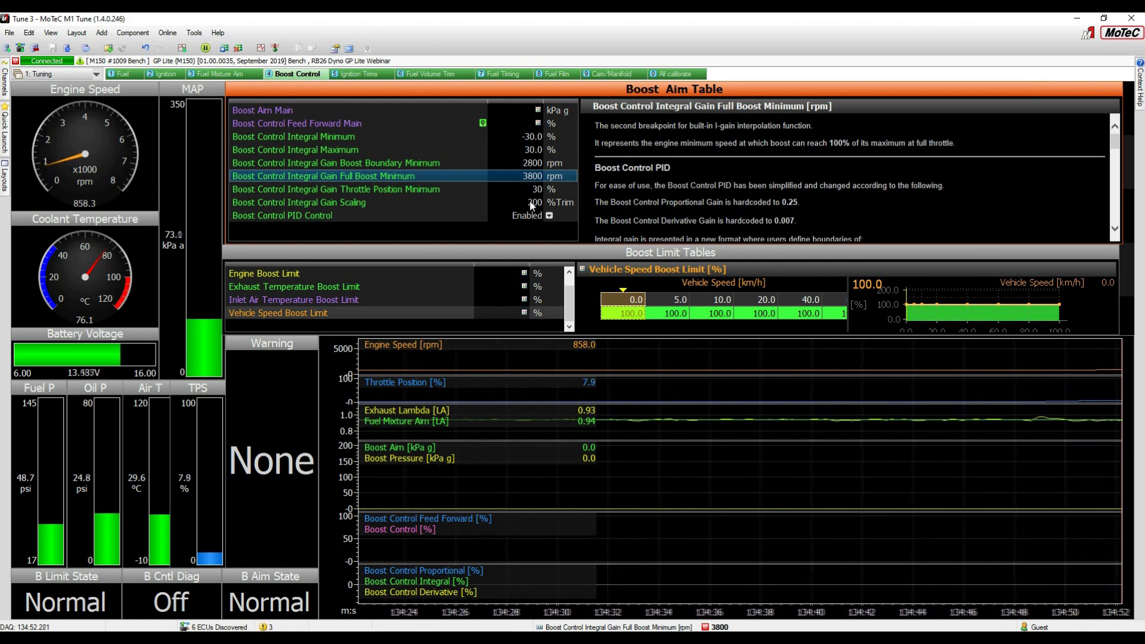
Step: Set Boost Control Integral Gain Scaling to 100 %Trim
click(531, 204)
text(100)
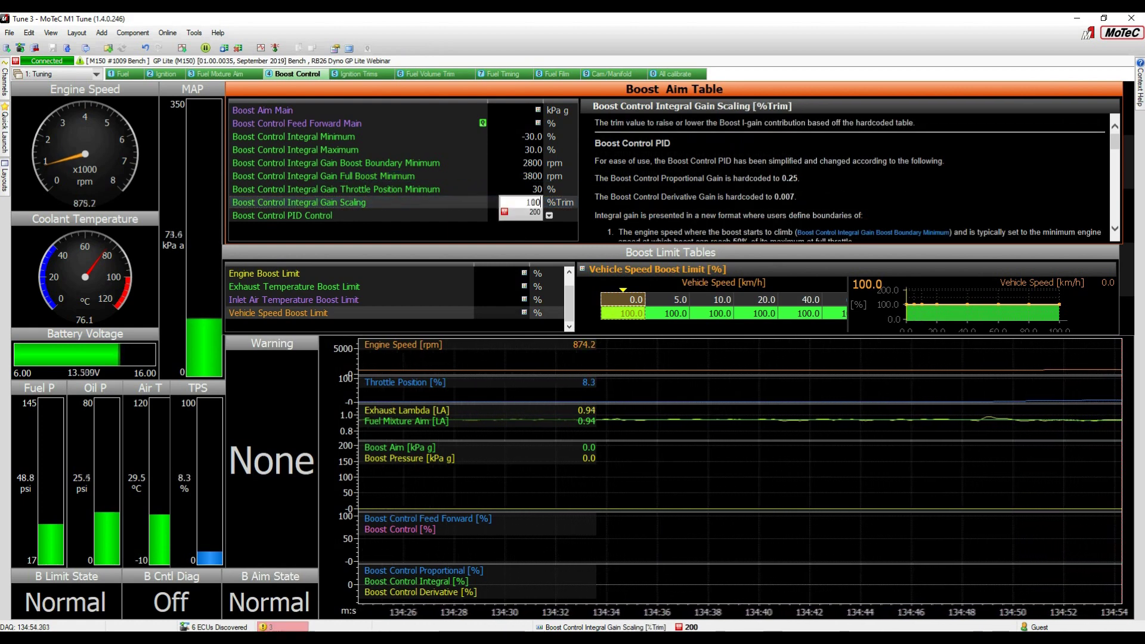
key(Return)
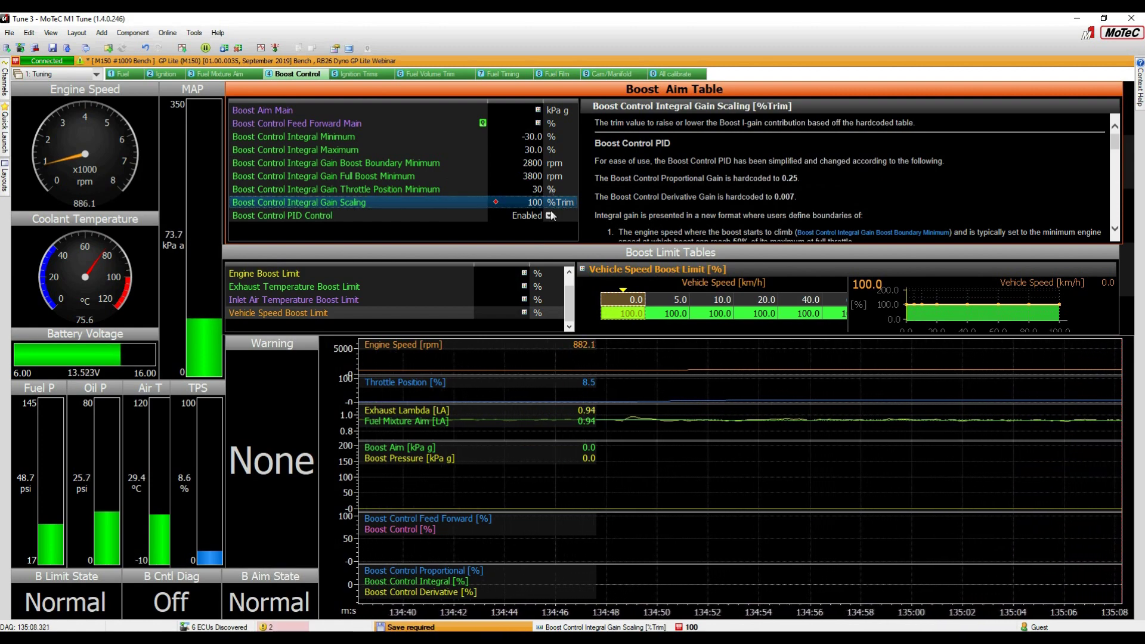
Step: Set the Boost Control Feed Forward Main table's 120 kPa boost aim row to 55% across all engine speeds
click(354, 124)
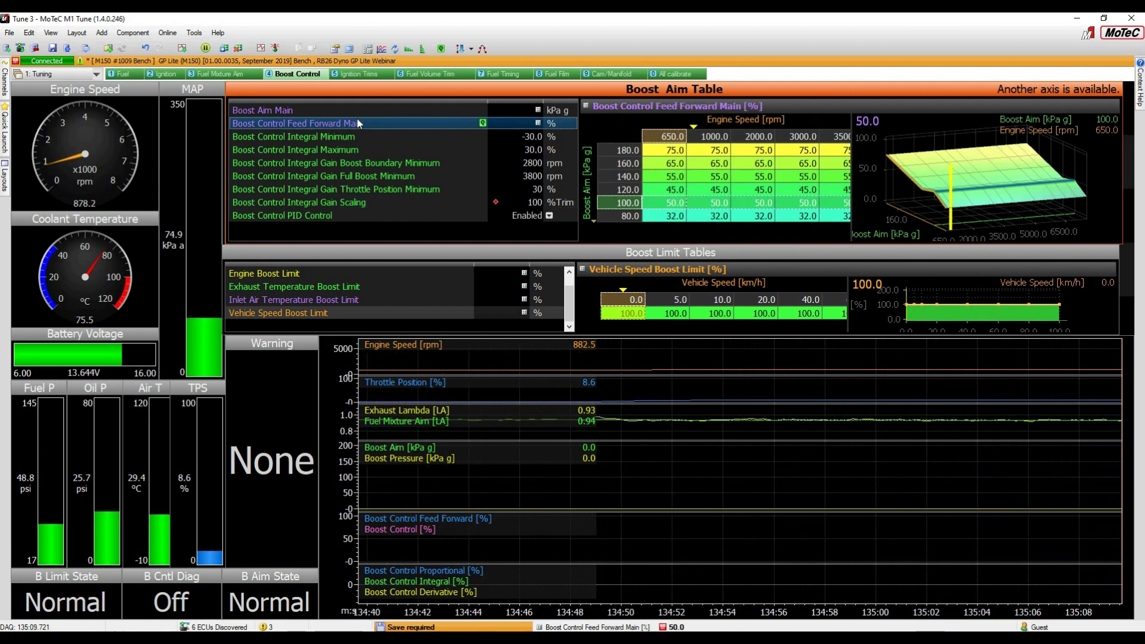
click(674, 191)
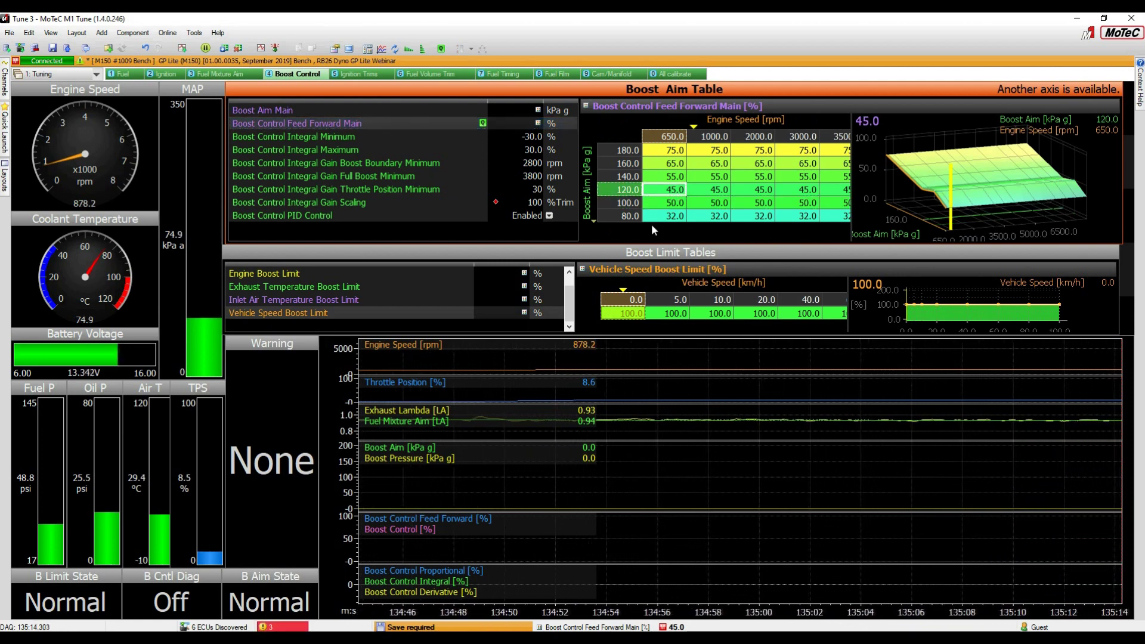
key(shift+Right)
key(shift+Right)
key(shift+Right)
key(shift+Right)
key(shift+Right)
key(shift+Right)
key(shift+Right)
key(shift+Right)
key(shift+Right)
key(shift+Right)
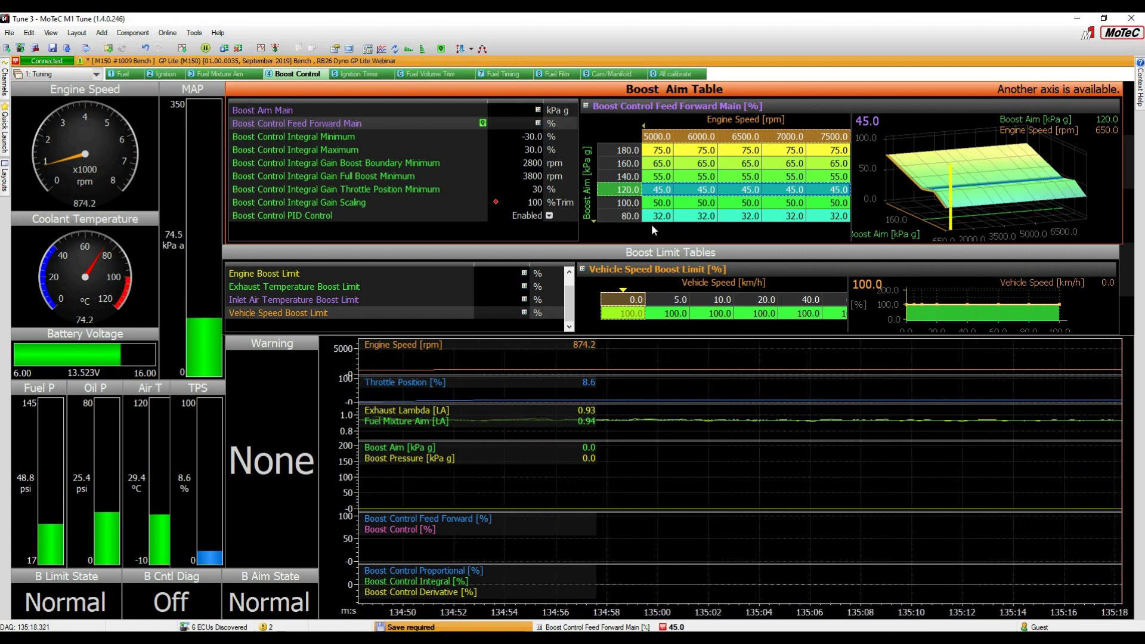
text(55)
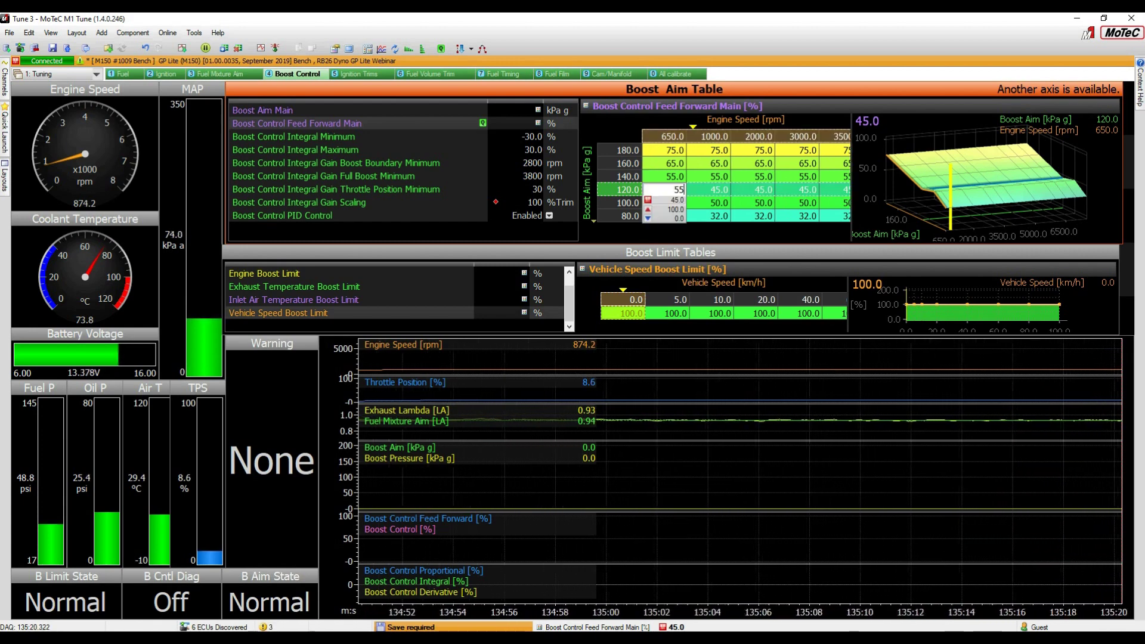
key(Return)
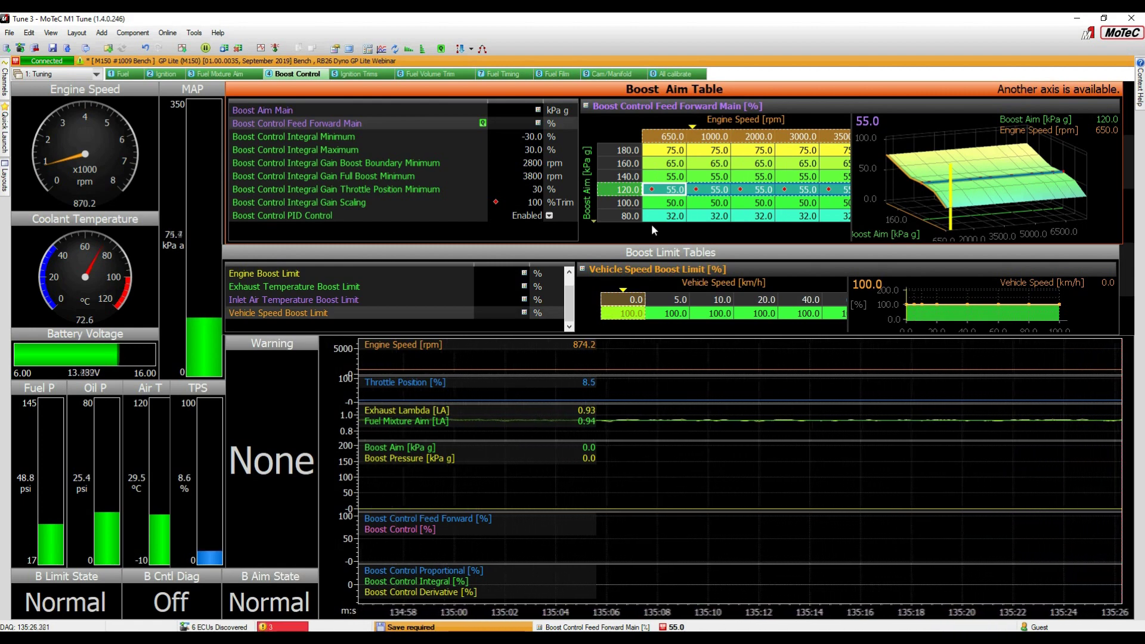
Step: Raise the Feed Forward Main rows for 140, 160 and 180 kPa boost aim by 5% across all engine speeds
key(Up)
key(shift+Right)
key(shift+Right)
key(shift+Right)
key(shift+Right)
key(shift+Up)
key(shift+Up)
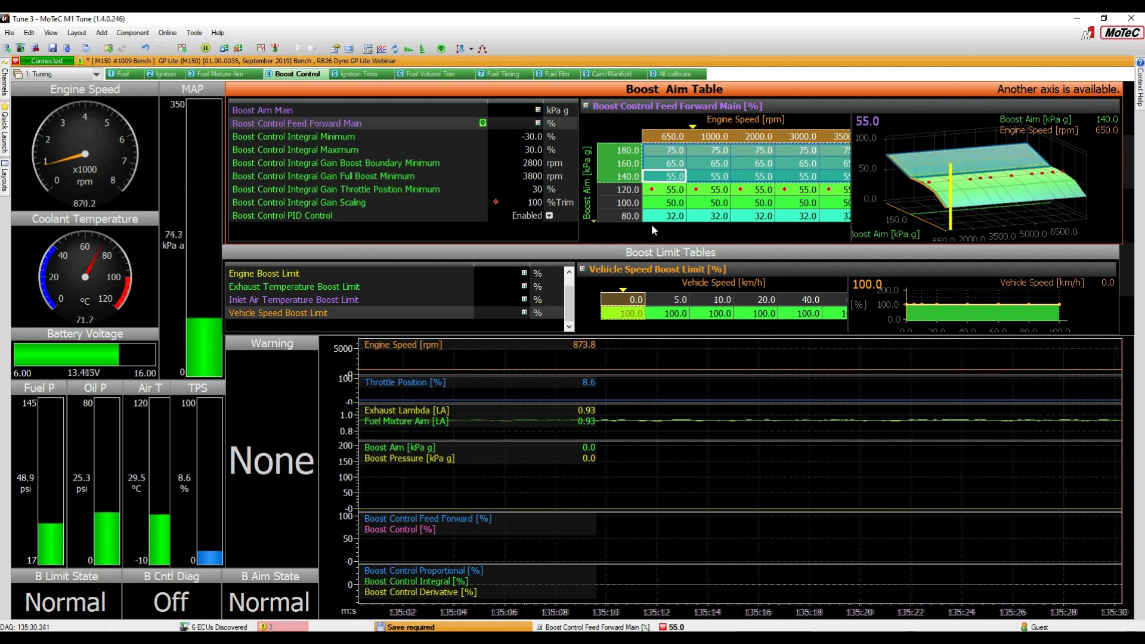
text(5+)
key(Return)
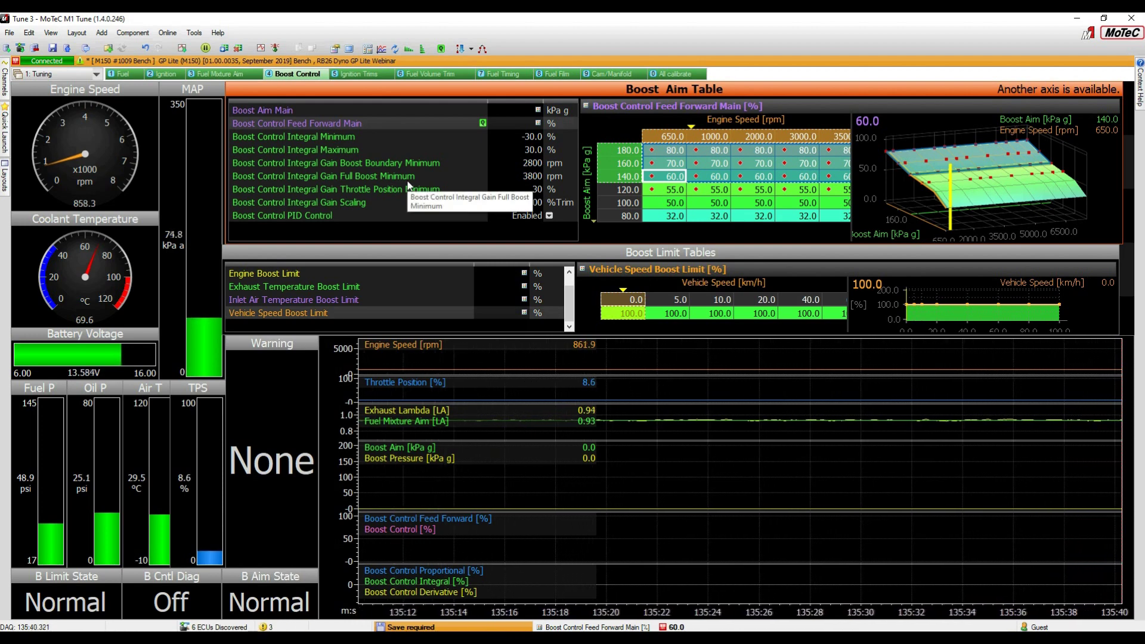
Step: Set Boost Aim Main to 120 kPa at 80% and 100% throttle position from 2000 rpm upward
click(334, 109)
drag(716, 149, 856, 159)
text(120)
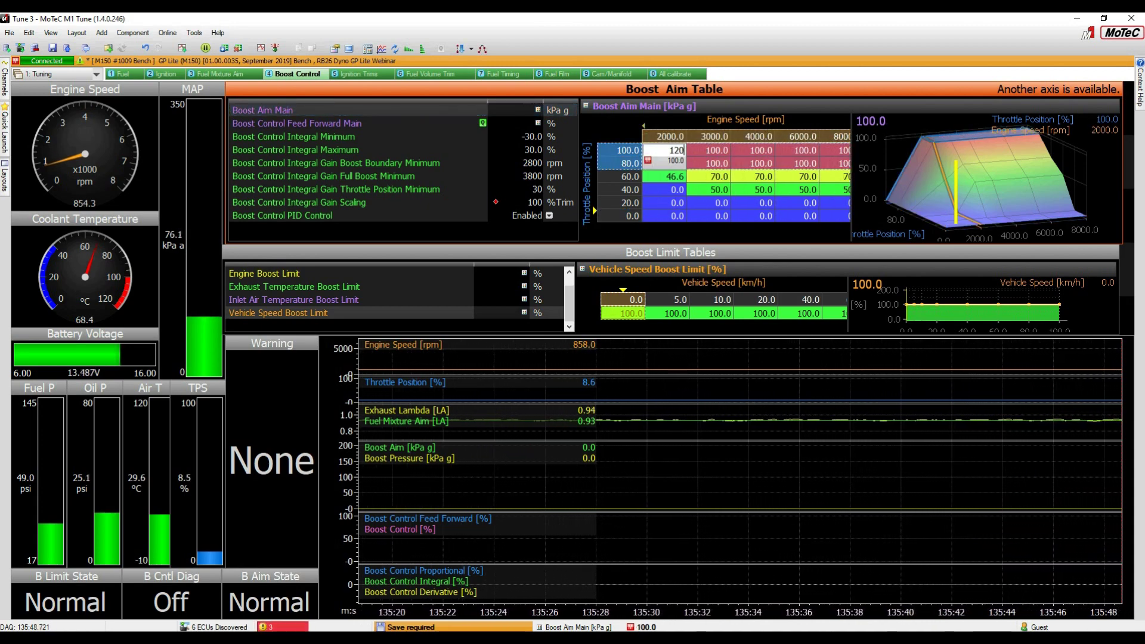
key(Return)
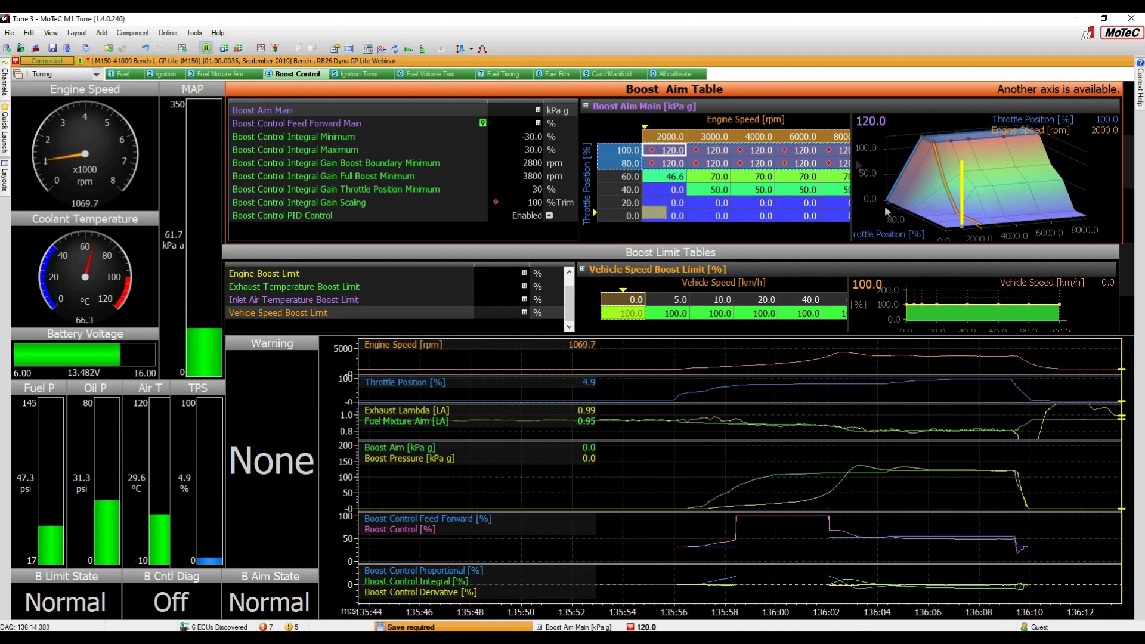
Step: Check the steady boost section of the logged run, set Boost Control Integral Gain Scaling to 0 %Trim and resume the live data
drag(839, 577, 955, 583)
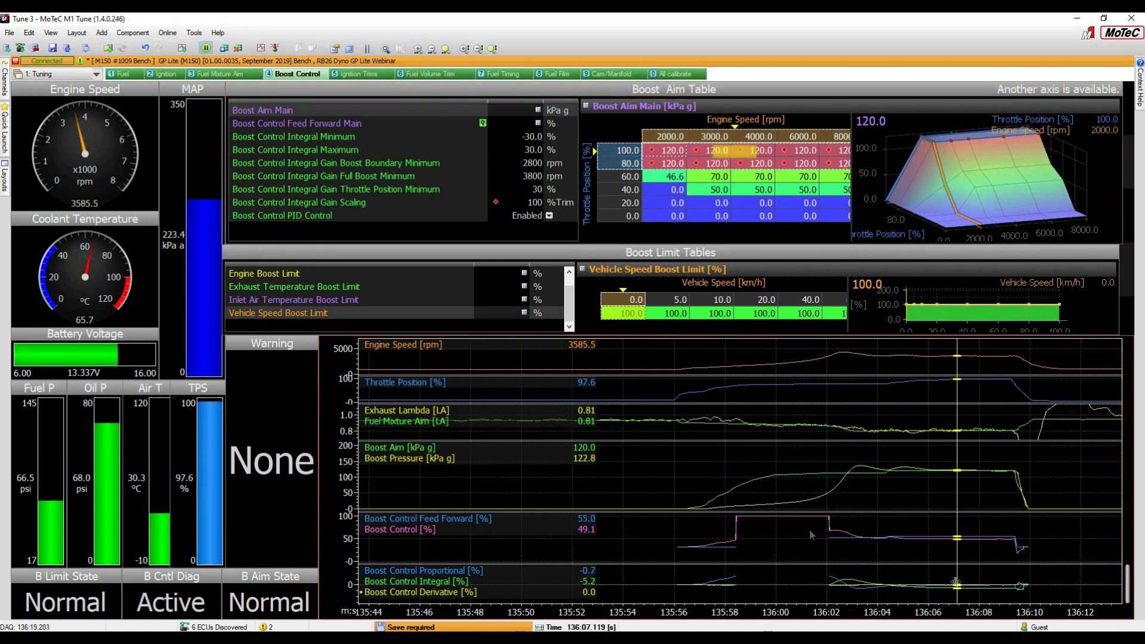
click(532, 205)
text(0)
key(Return)
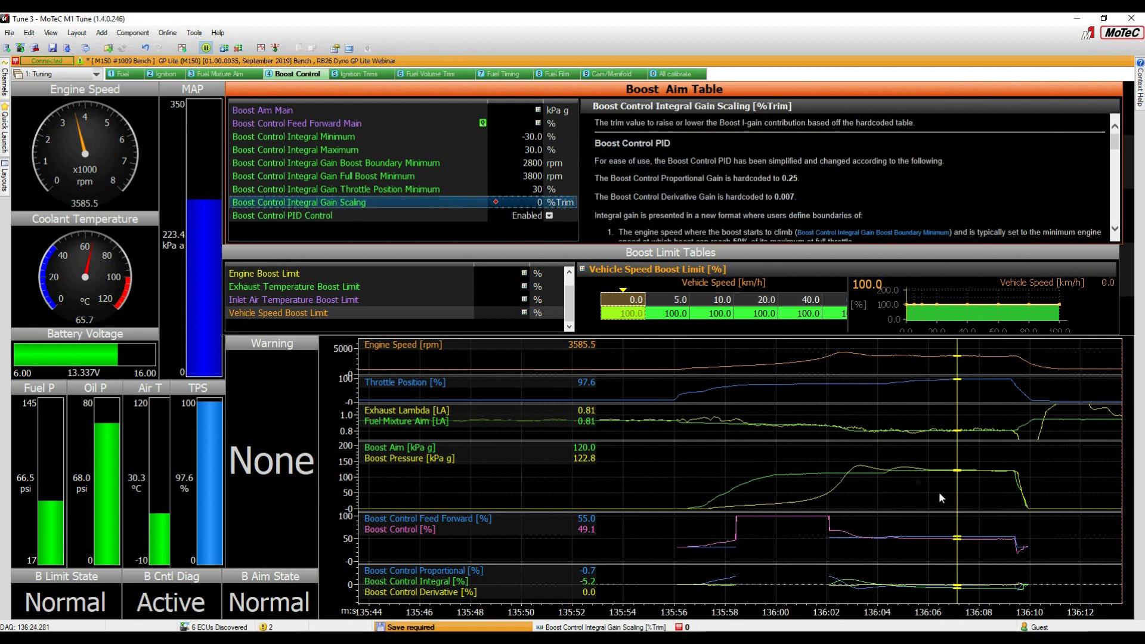
click(939, 494)
key(Escape)
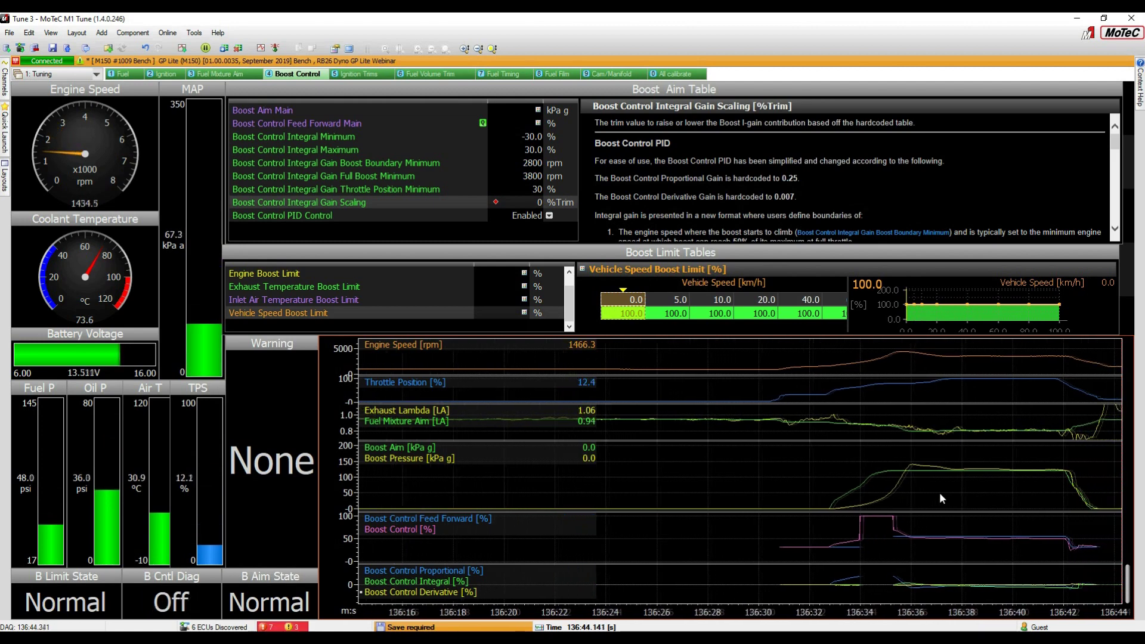
Step: Pause the live data to inspect the steady boost section, and select the Feed Forward Main cell at 120 kPa and 3500 rpm
key(space)
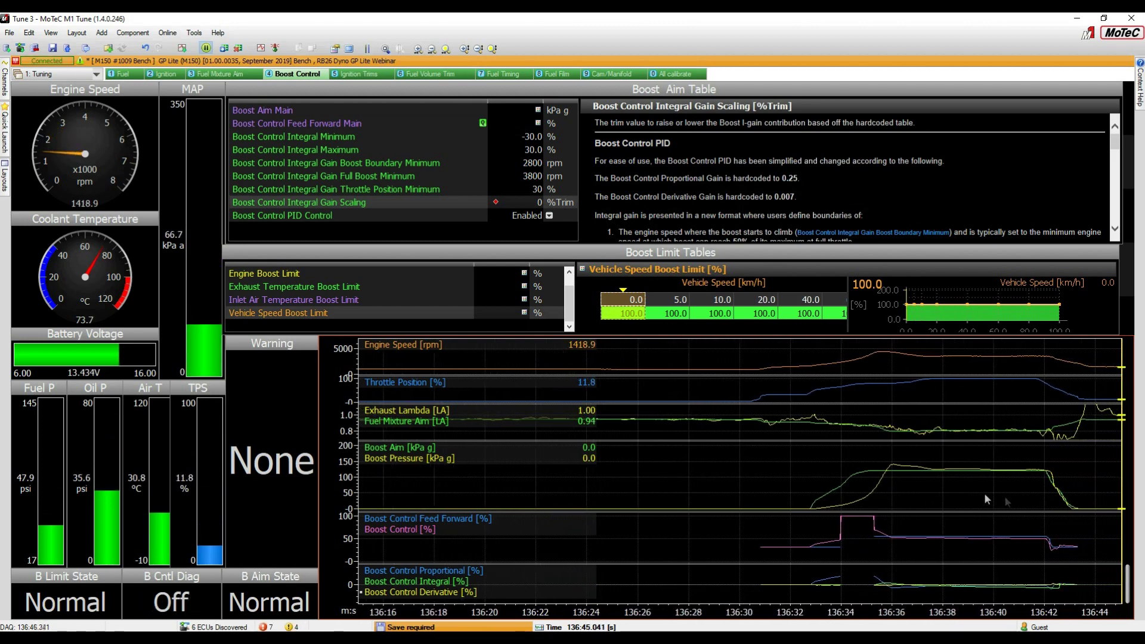
drag(907, 480, 1012, 481)
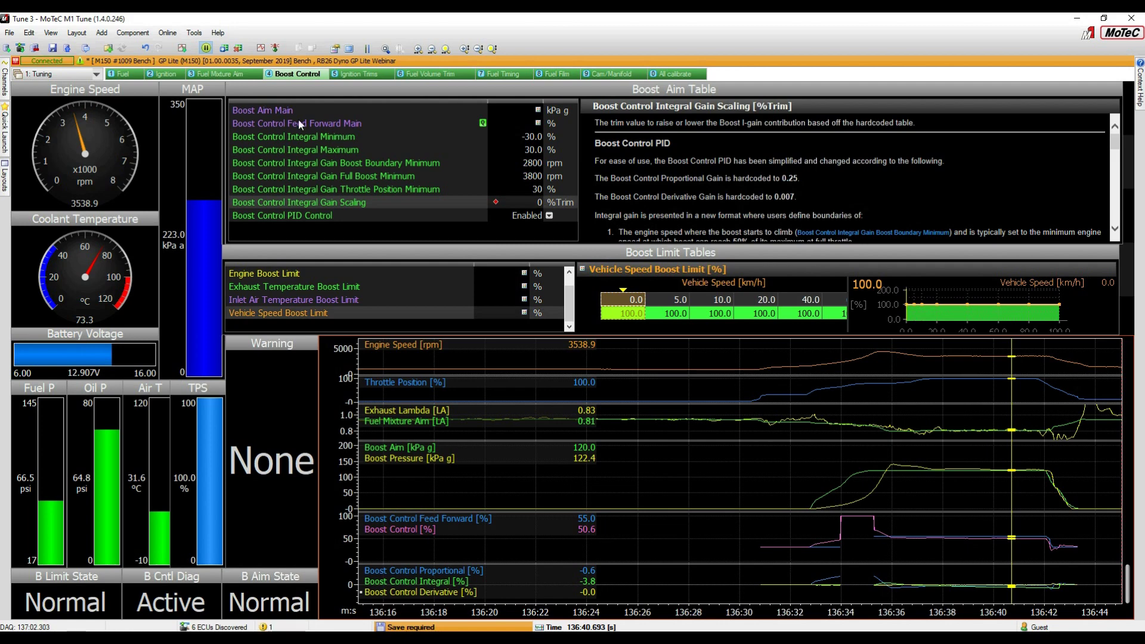
click(313, 124)
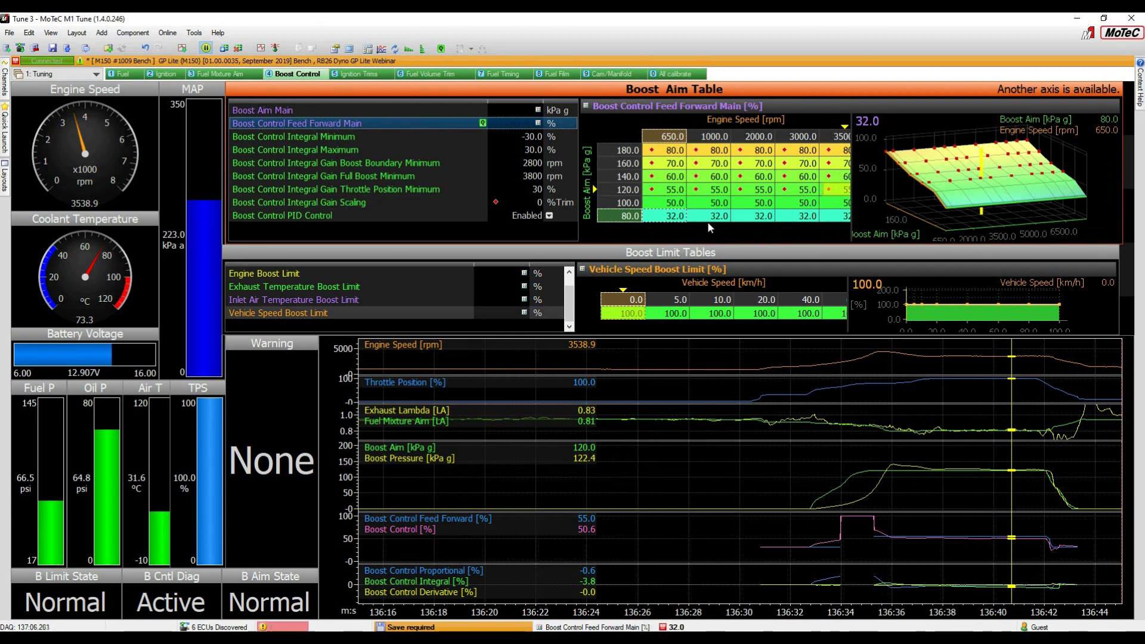
click(838, 192)
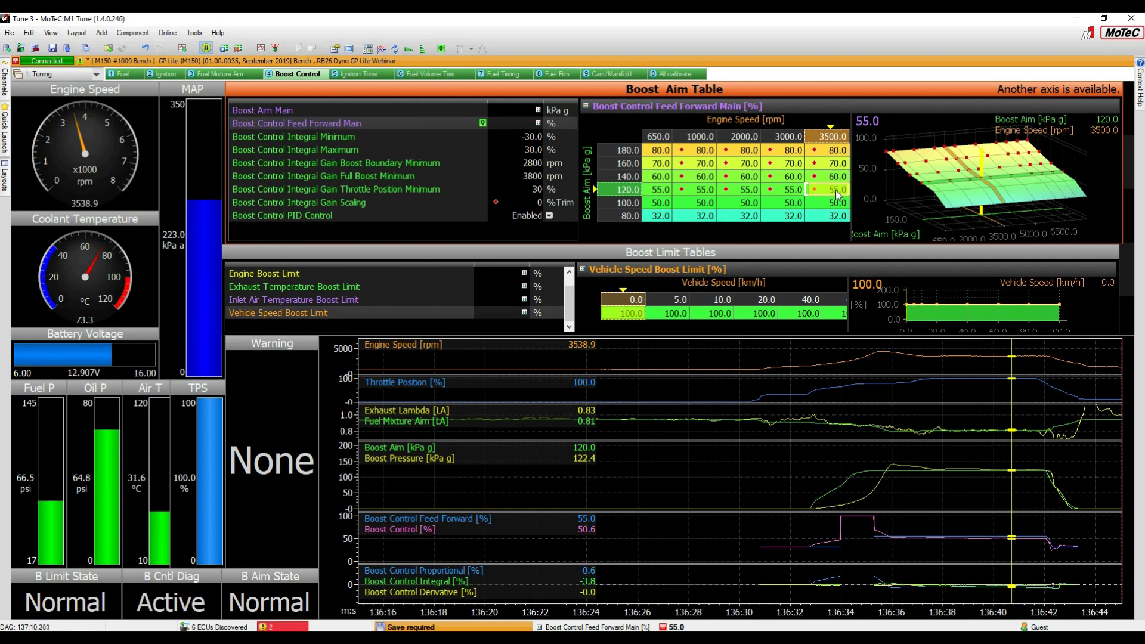
drag(837, 187, 856, 153)
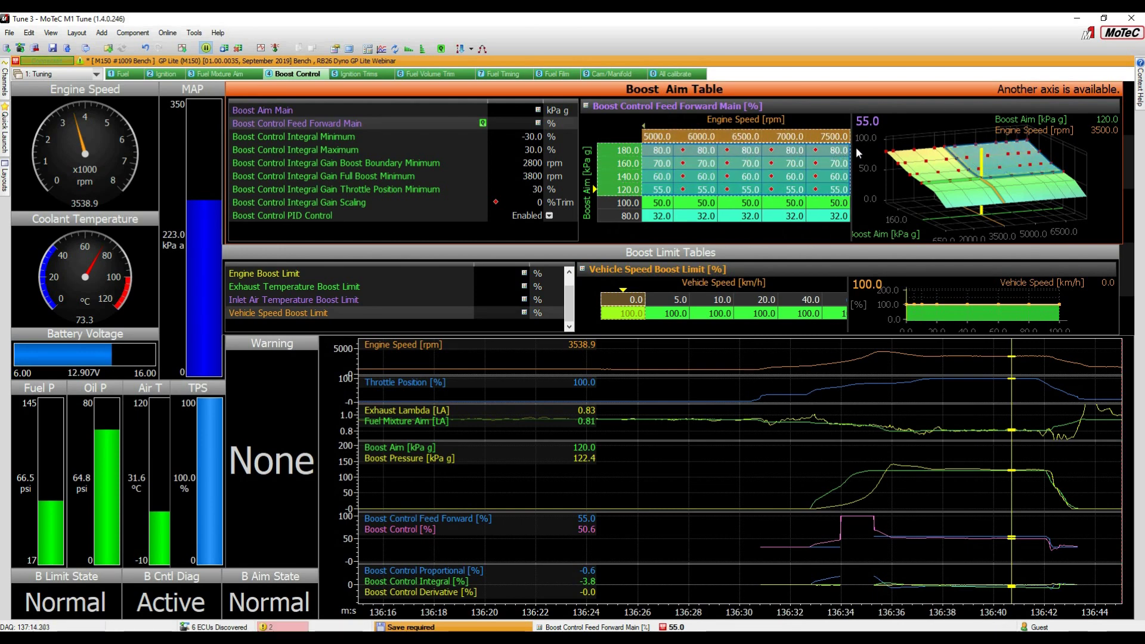
text(50)
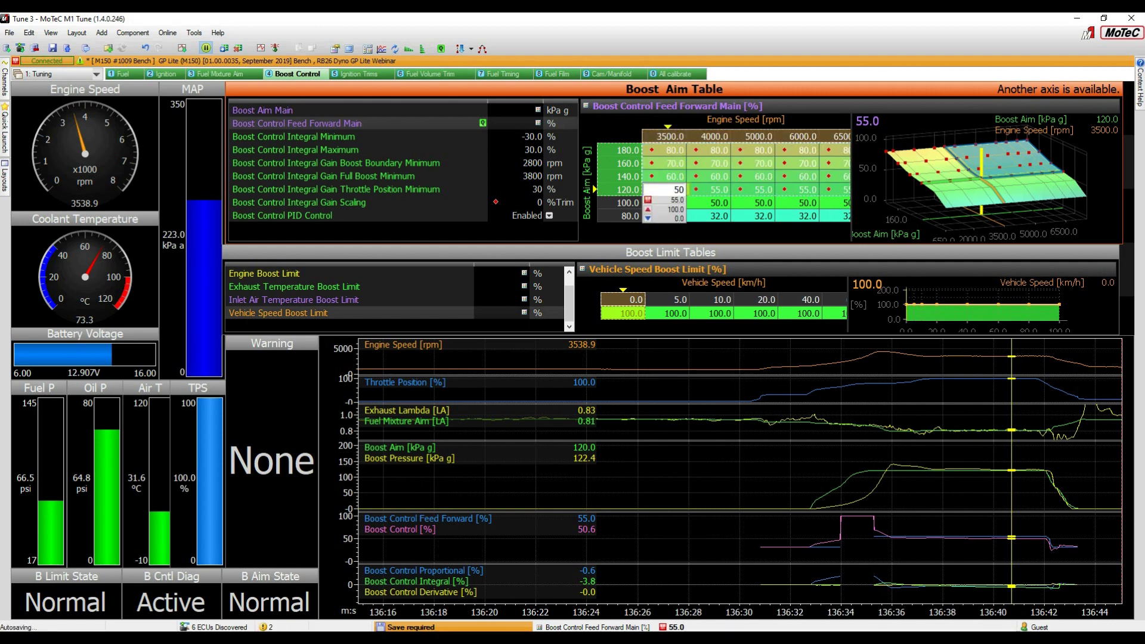
key(Escape)
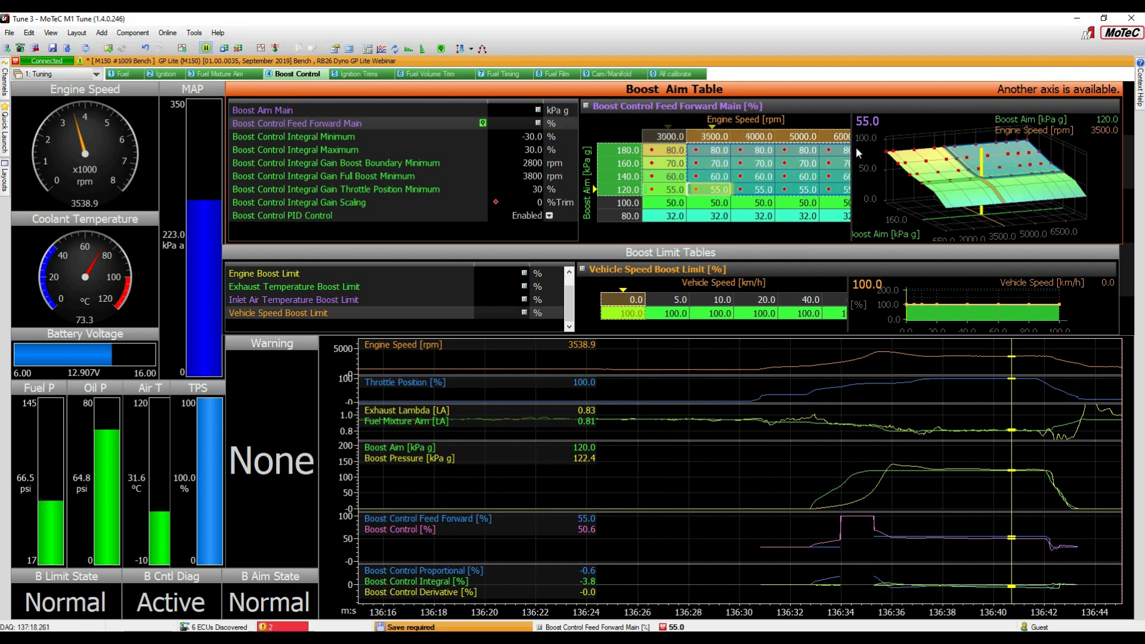
Step: Lower Feed Forward Main by 5% for boost aims of 80 to 180 kPa from 3500 rpm upward, and save the calibration
key(Down)
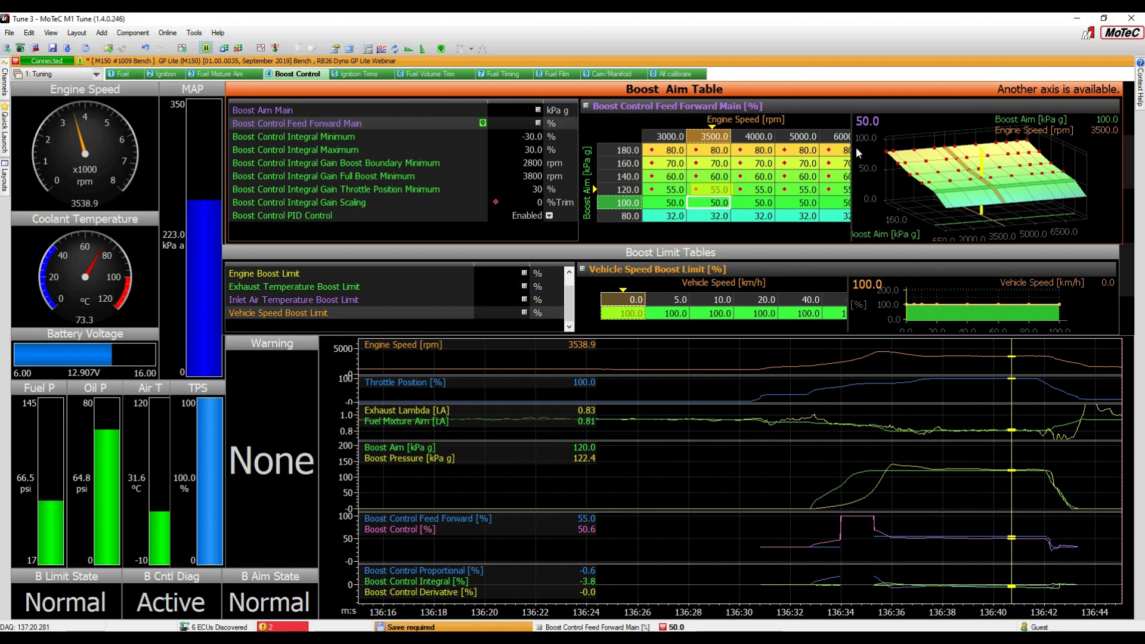
key(shift+Up)
key(Down)
key(shift+Up)
key(shift+Up)
key(shift+Up)
key(shift+Up)
key(shift+Up)
key(shift+Right)
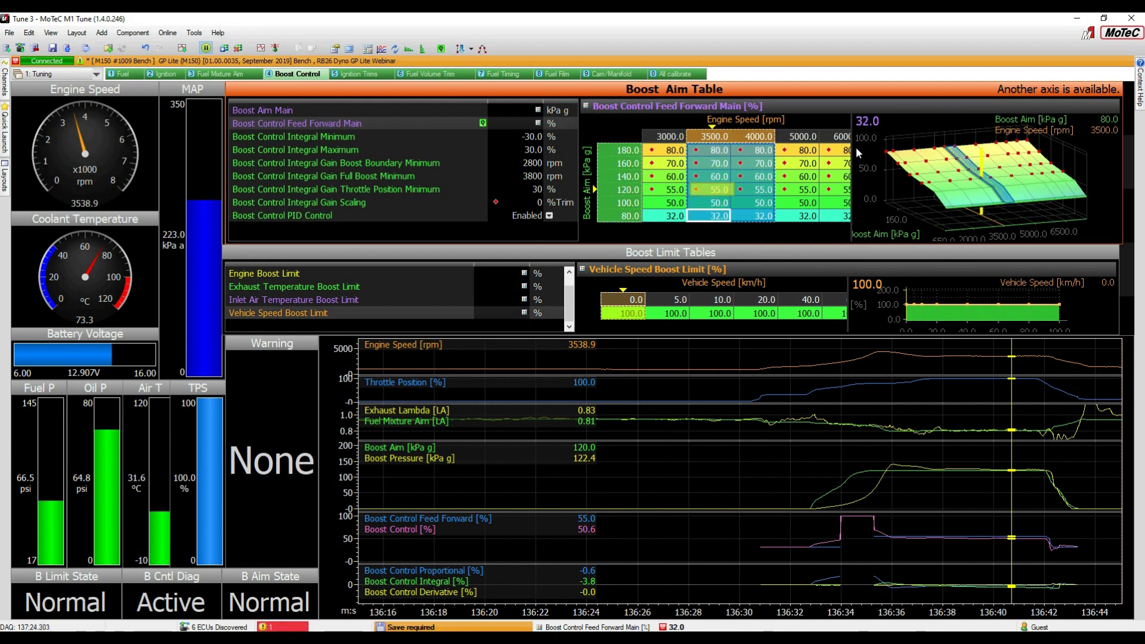
key(shift+Right)
key(shift+Right)
key(shift+Right)
key(shift+Right)
key(shift+Right)
key(minus)
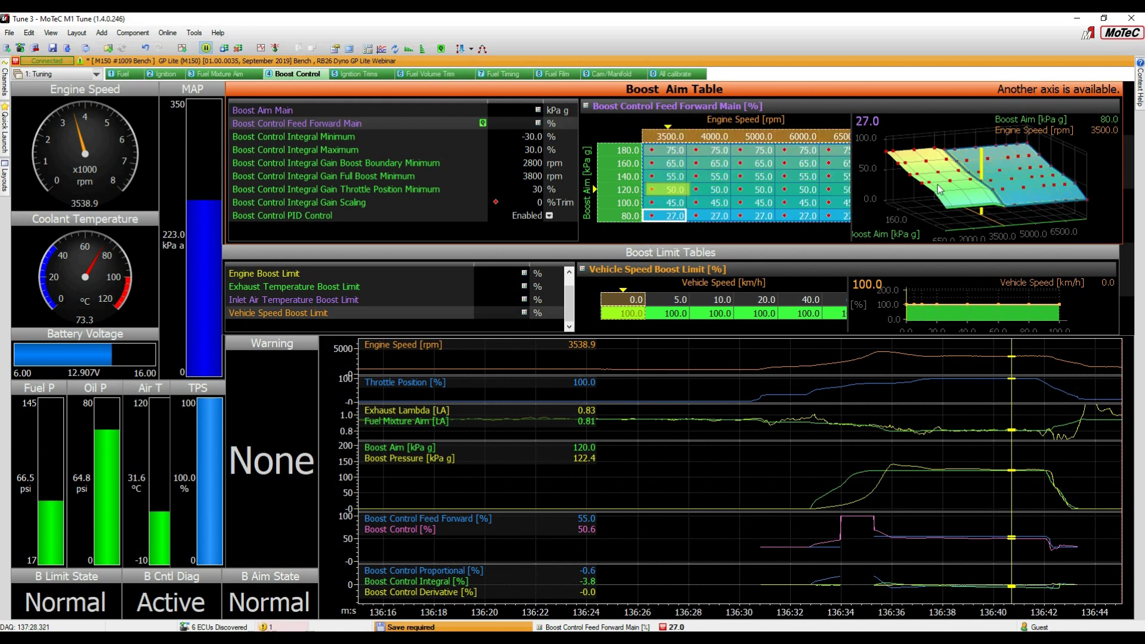
drag(937, 190, 935, 174)
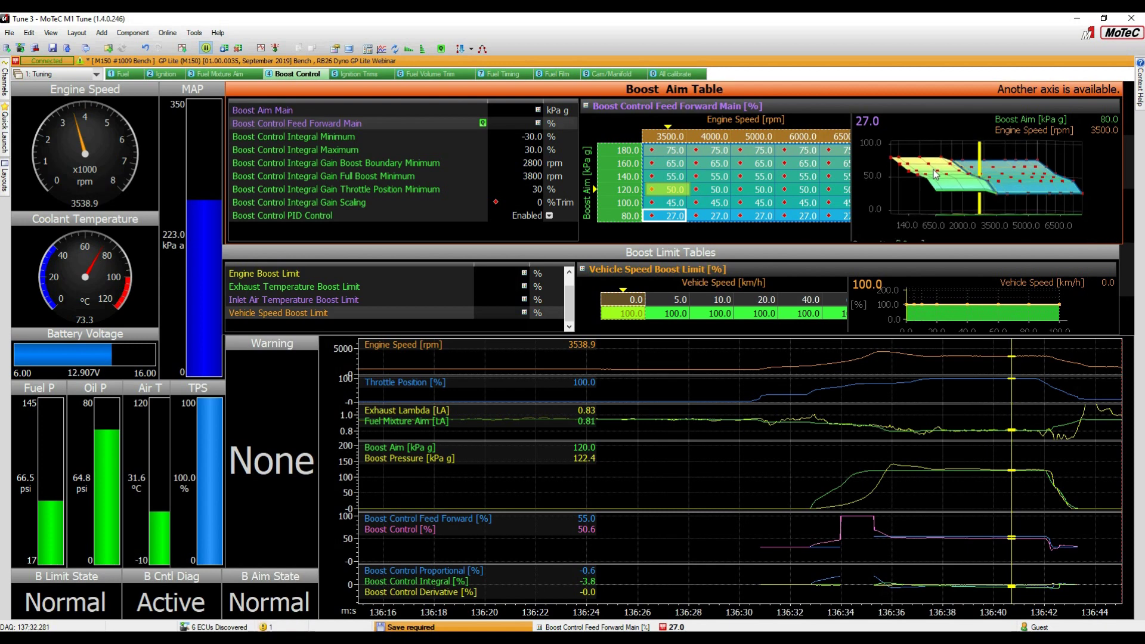
key(ctrl+s)
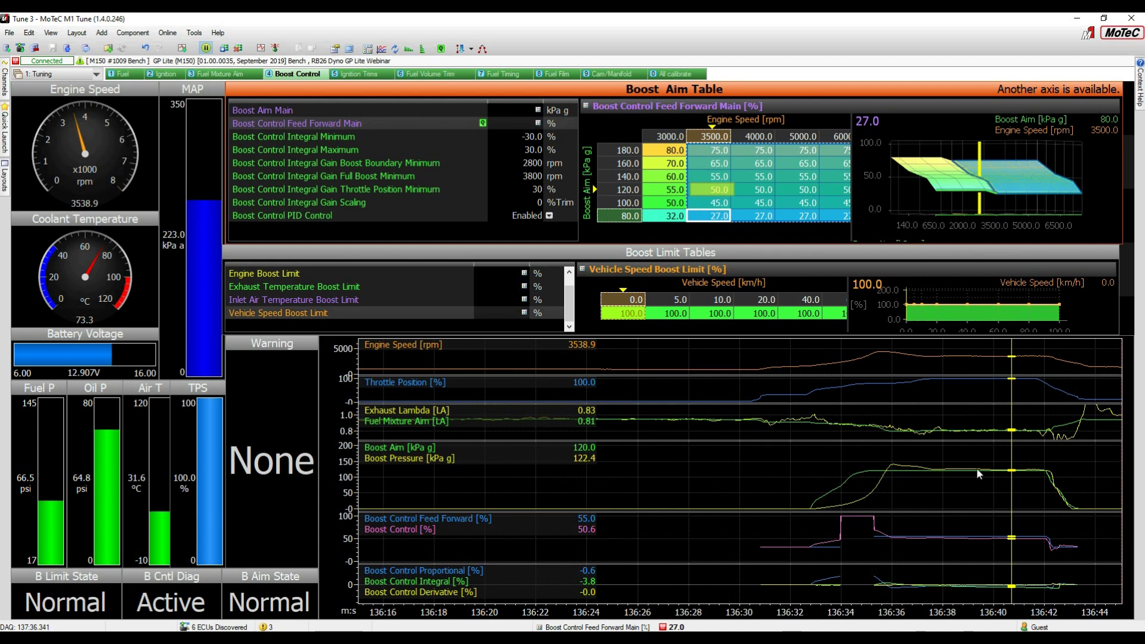
Step: Log another dyno run and examine boost pressure against aim, feed forward and integral output along the trace, and resume the live data
click(1014, 486)
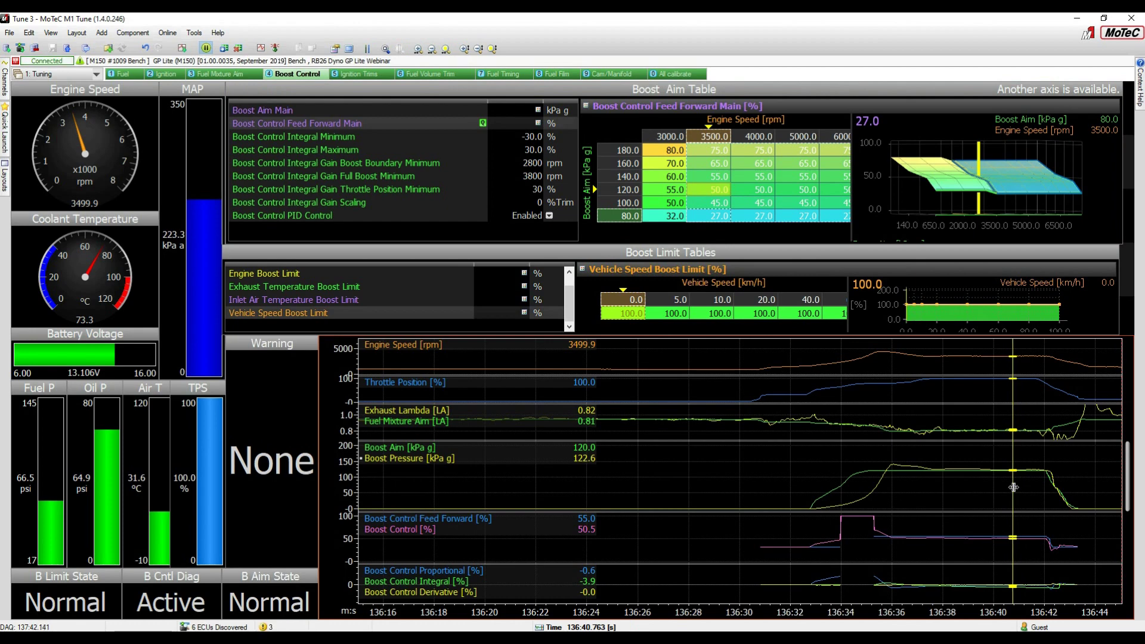
key(Escape)
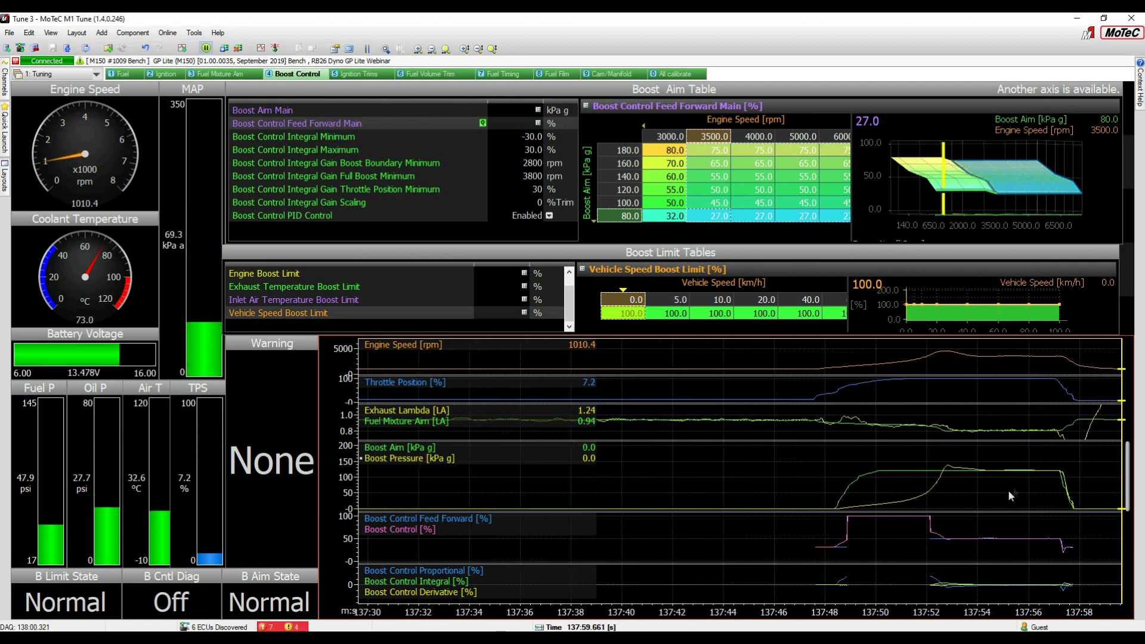
click(1015, 493)
drag(1014, 492, 950, 540)
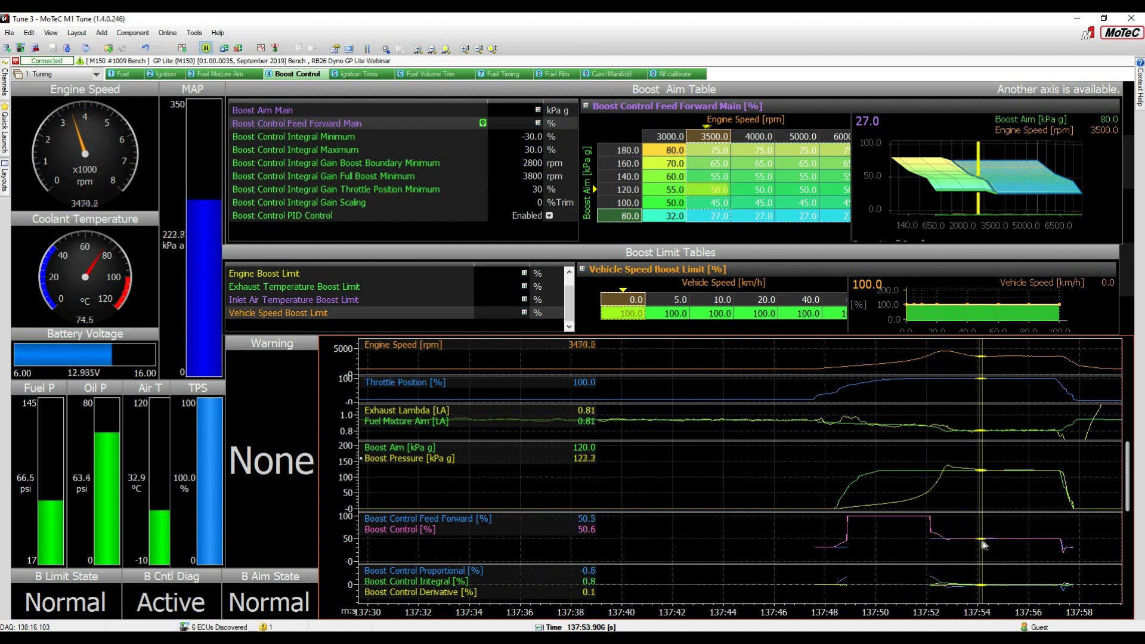
drag(944, 540, 1029, 553)
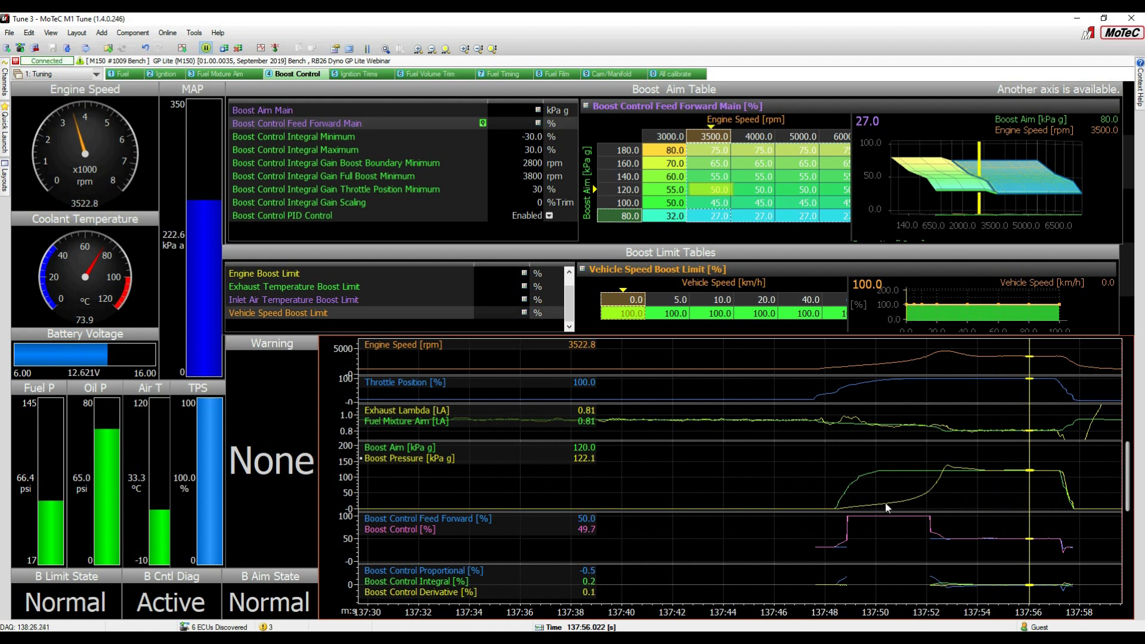
click(1040, 488)
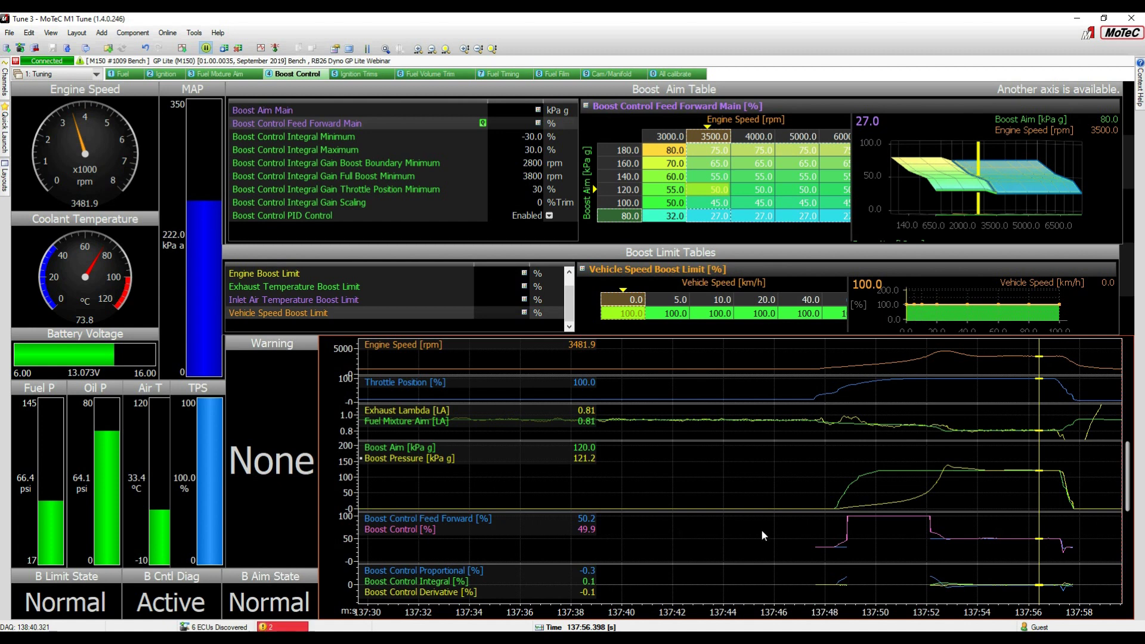
drag(1033, 505, 1041, 499)
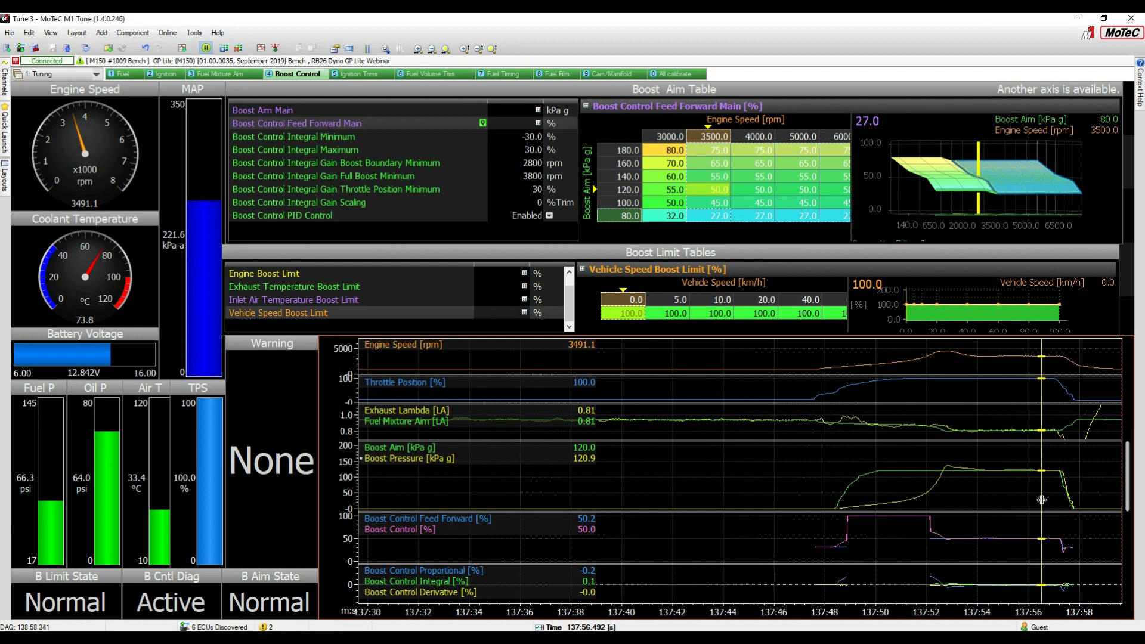
key(space)
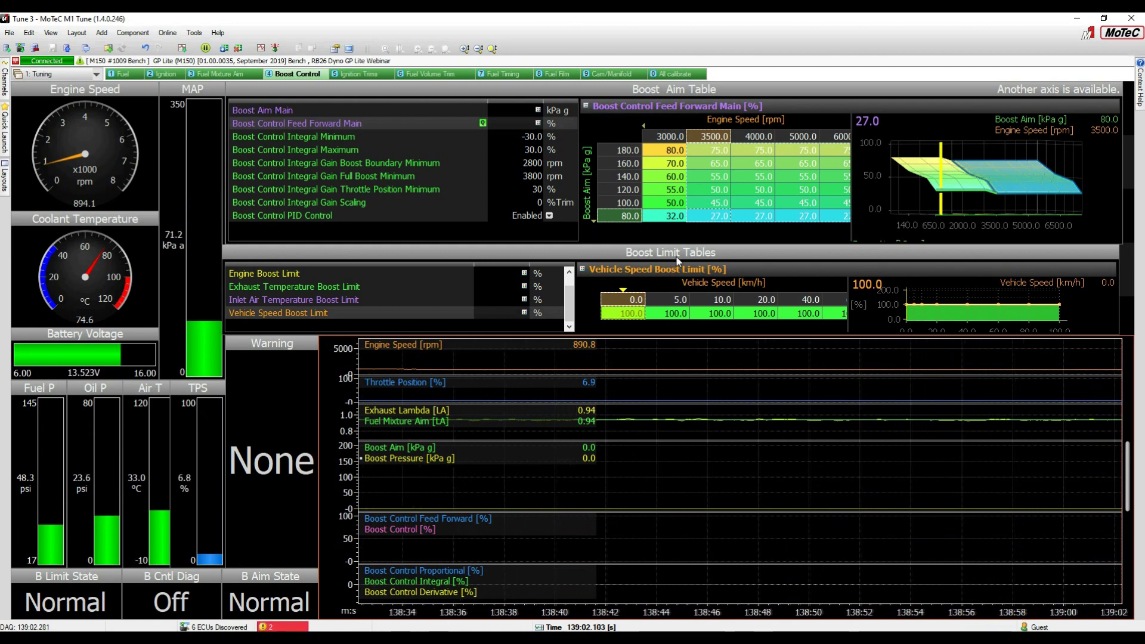
Step: Set Boost Aim Main to 100 kPa at 80% and 100% throttle position from 2000 to 6000 rpm
click(541, 112)
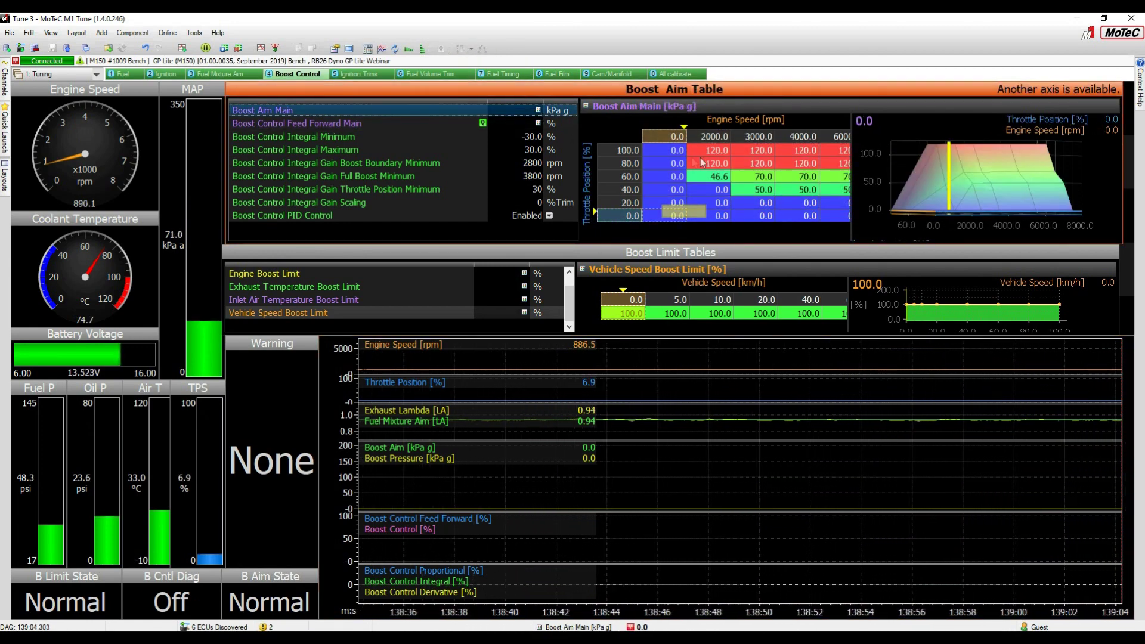
drag(715, 150, 846, 164)
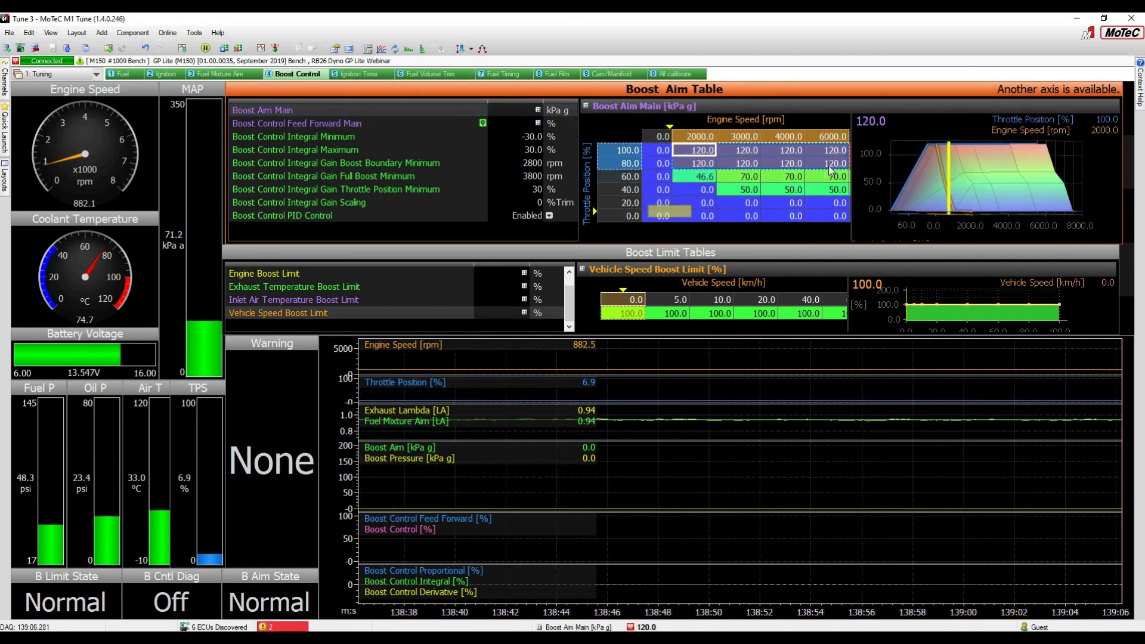
text(100)
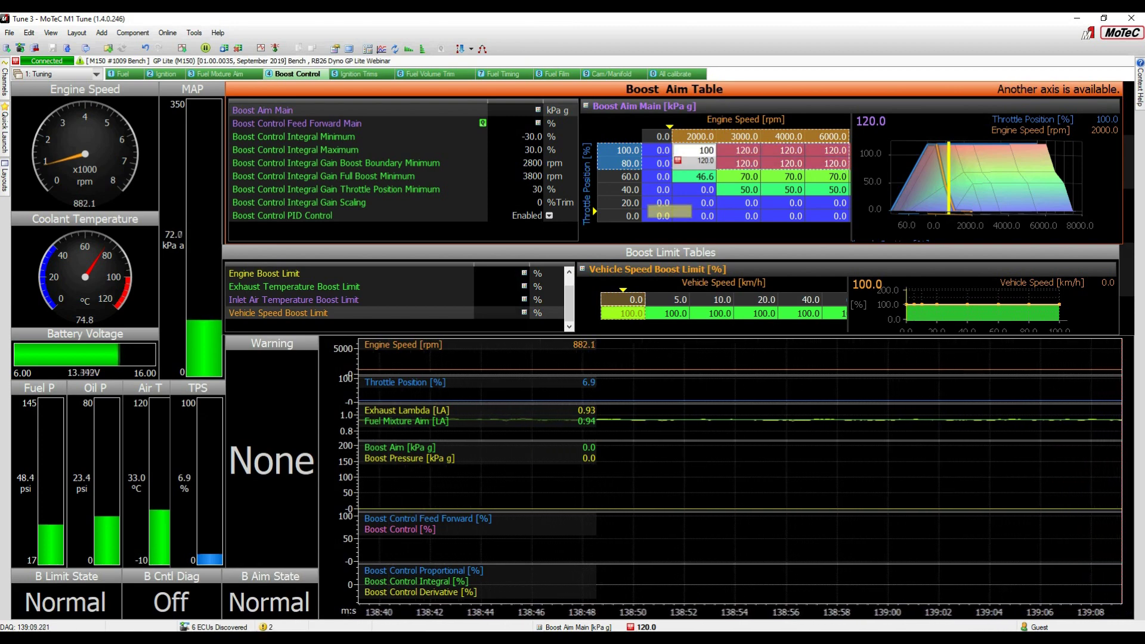
key(Return)
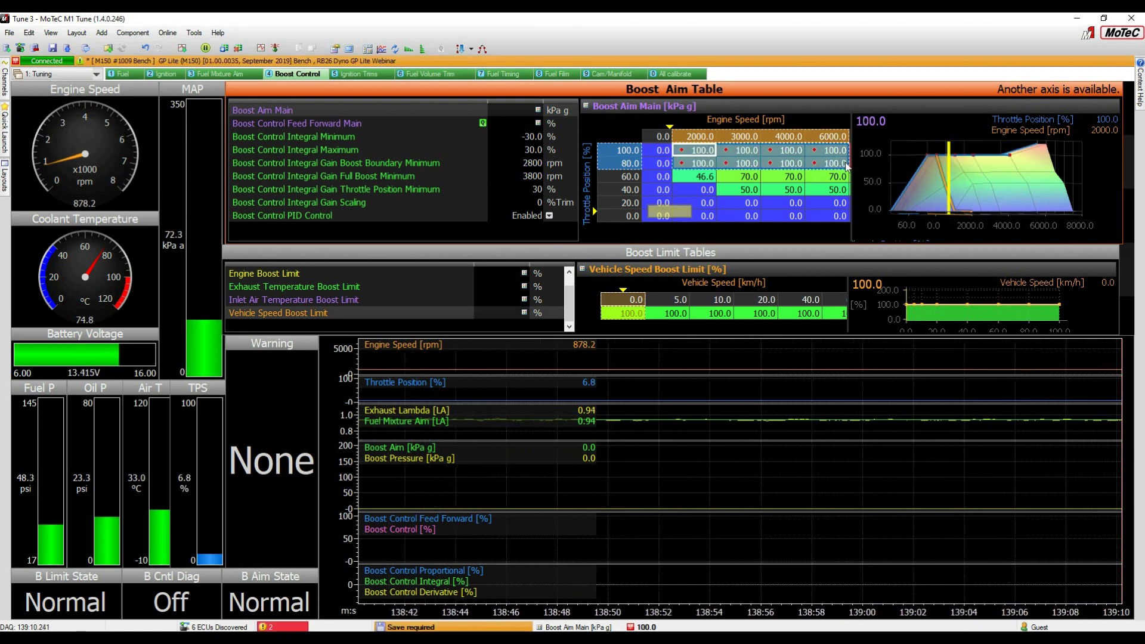
Step: Set Boost Aim Main to 100 kPa at 80% and 100% throttle position in the engine speed column above 6000 rpm
key(Right)
key(Right)
key(Right)
key(Right)
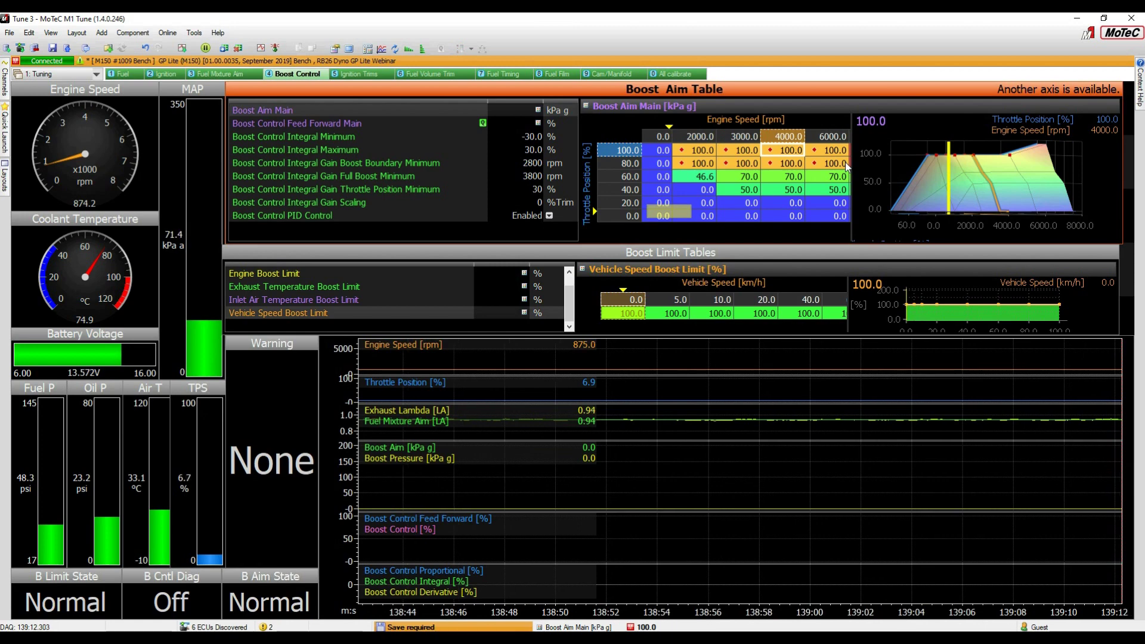
key(shift+Down)
text(100)
key(Return)
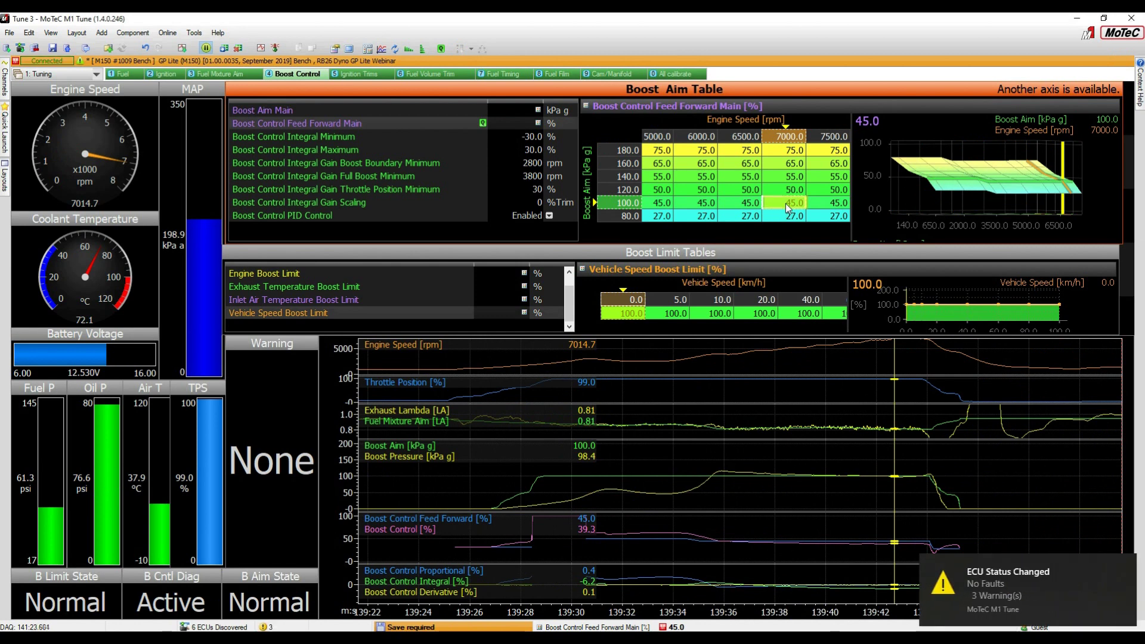
Step: Correct Feed Forward Main at 100 kPa and 7000 rpm to 38.9% using the integral output logged close to that engine speed
click(831, 467)
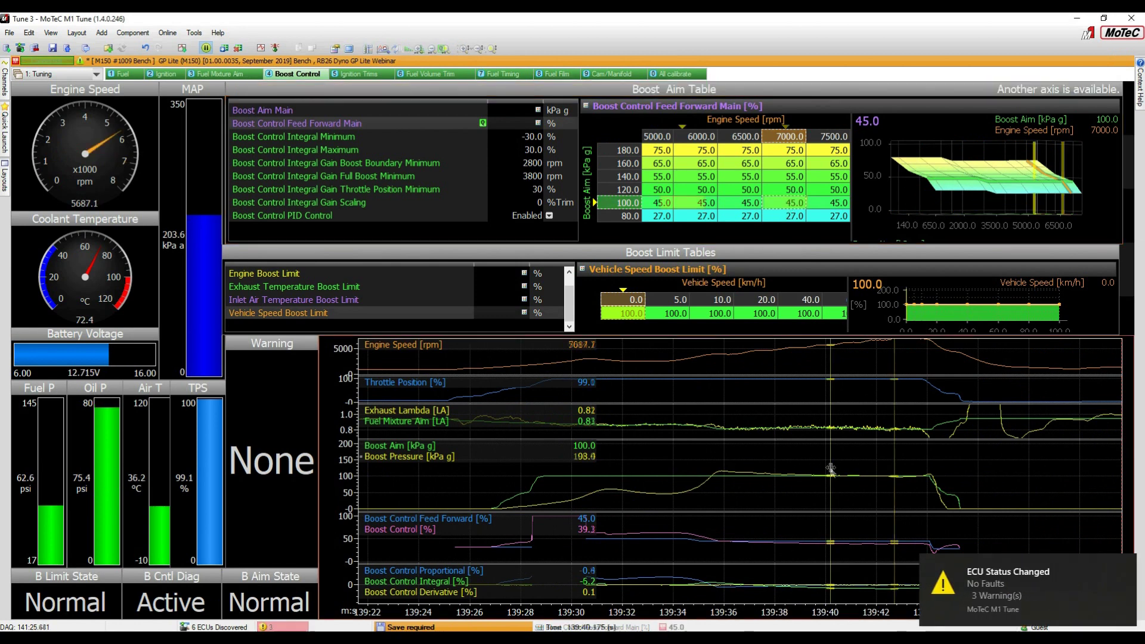
click(786, 201)
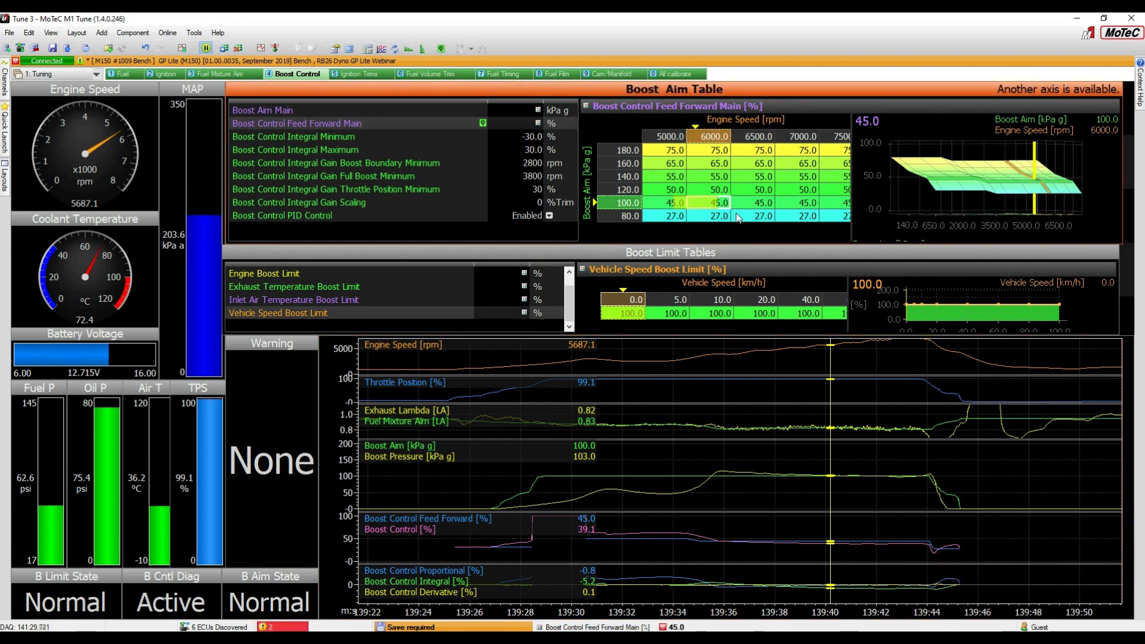
click(908, 485)
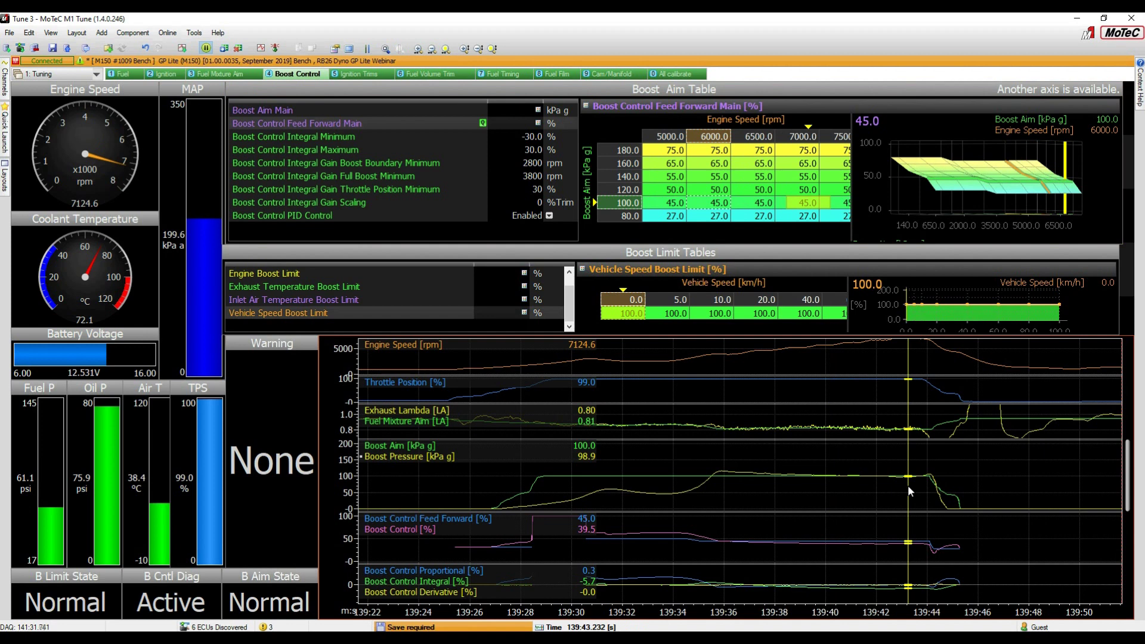
drag(910, 488, 902, 492)
key(Left)
key(Left)
key(Left)
key(Left)
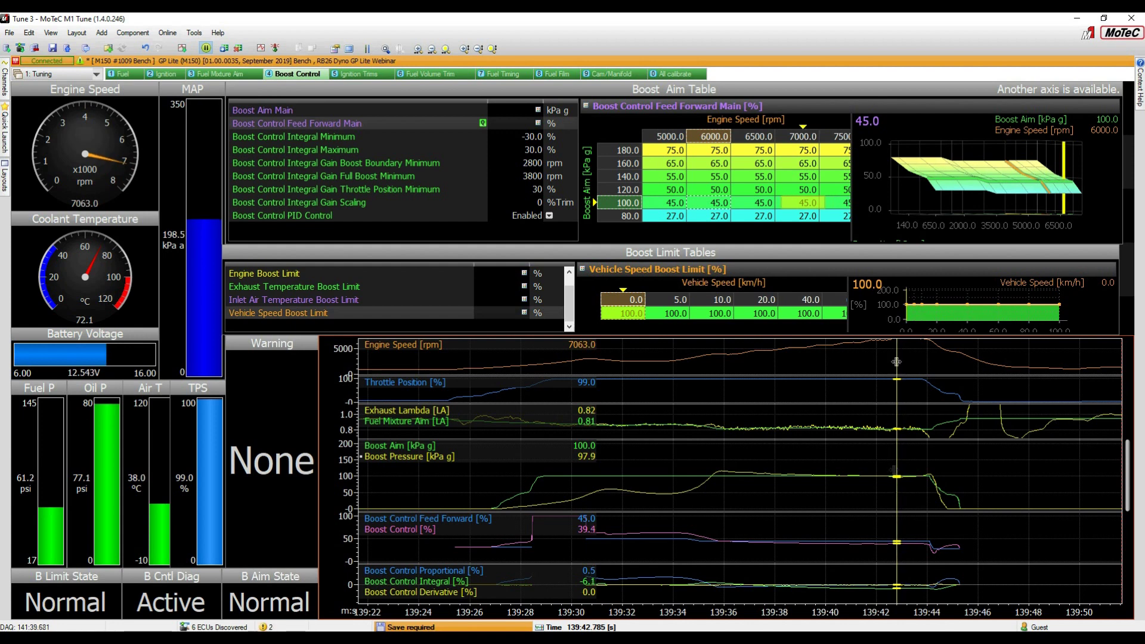
click(803, 206)
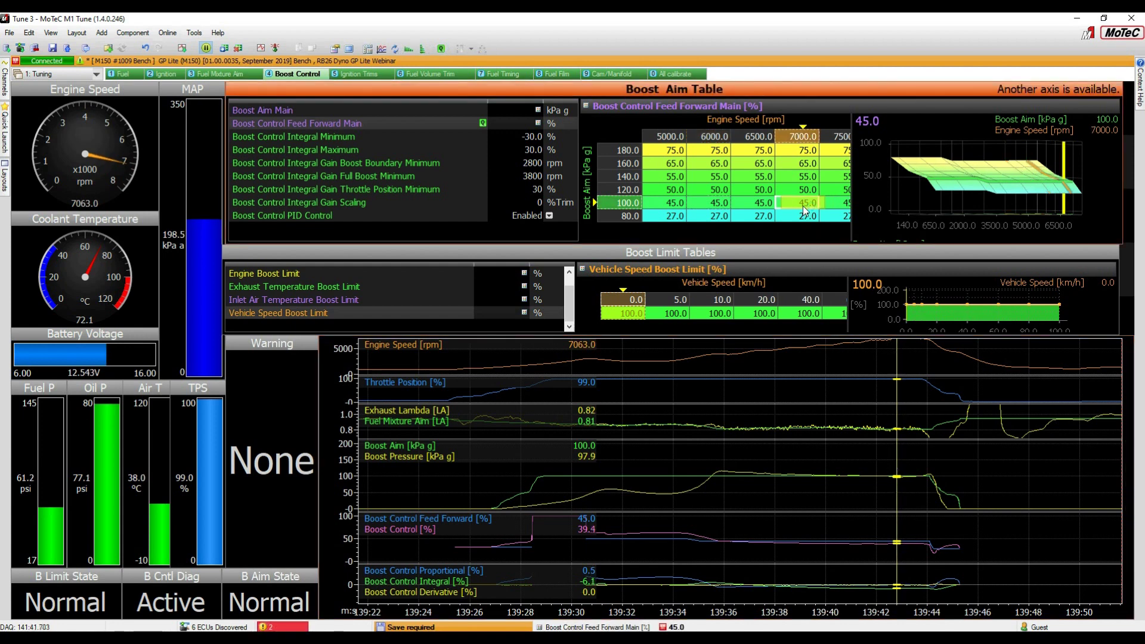
key(s)
key(Return)
Step: Correct Feed Forward Main at 100 kPa and 6500 rpm to 38.9% using the integral output logged near 6500 rpm
drag(896, 486, 868, 492)
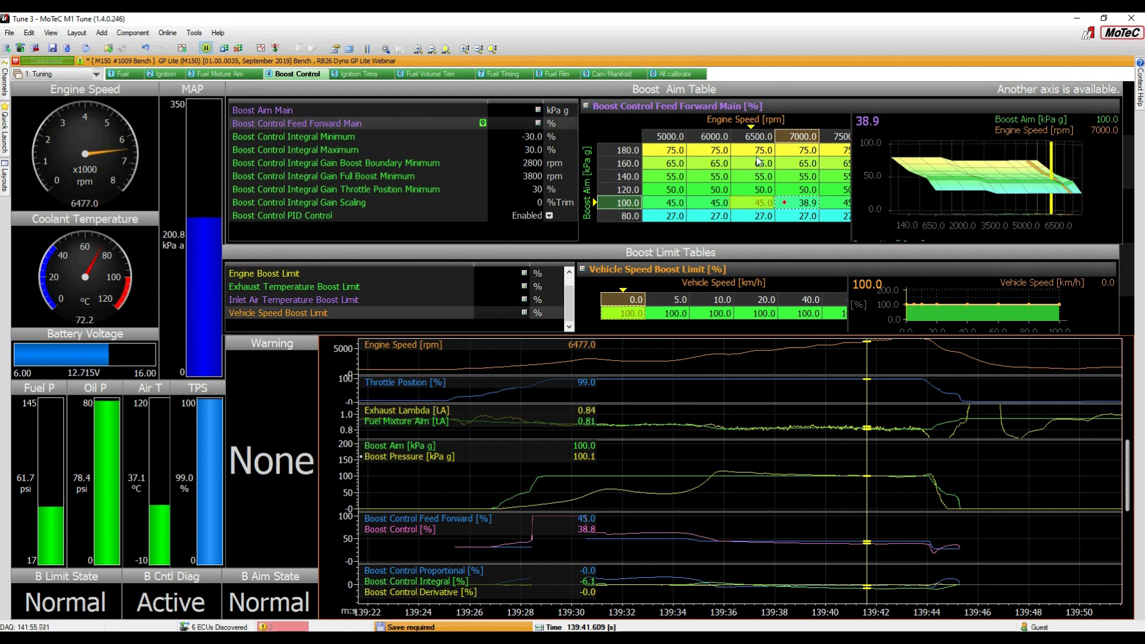
click(752, 202)
key(s)
key(Return)
Step: Correct Feed Forward Main at 100 kPa and 6000 rpm to 39.5% using the integral output logged near 6000 rpm
drag(846, 483, 839, 484)
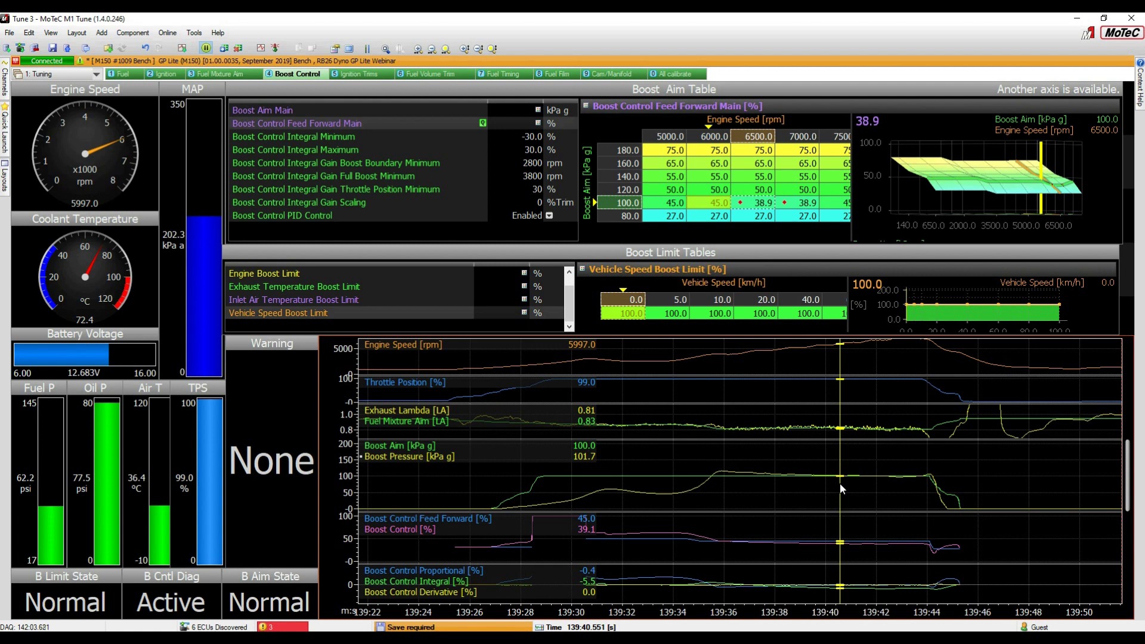
key(plus)
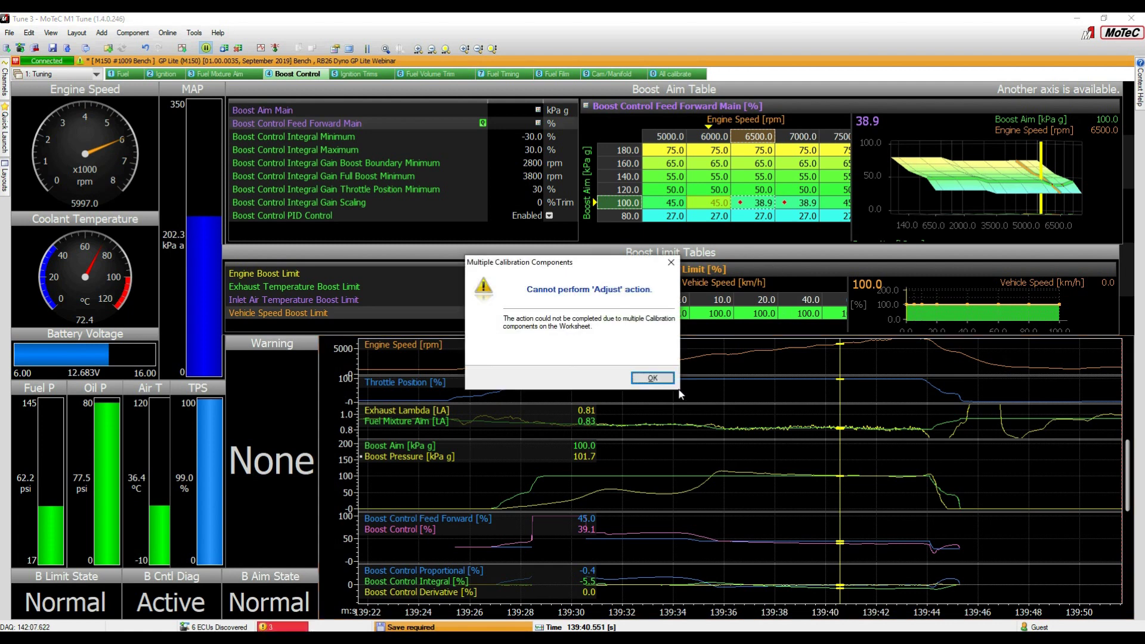
click(652, 377)
click(712, 203)
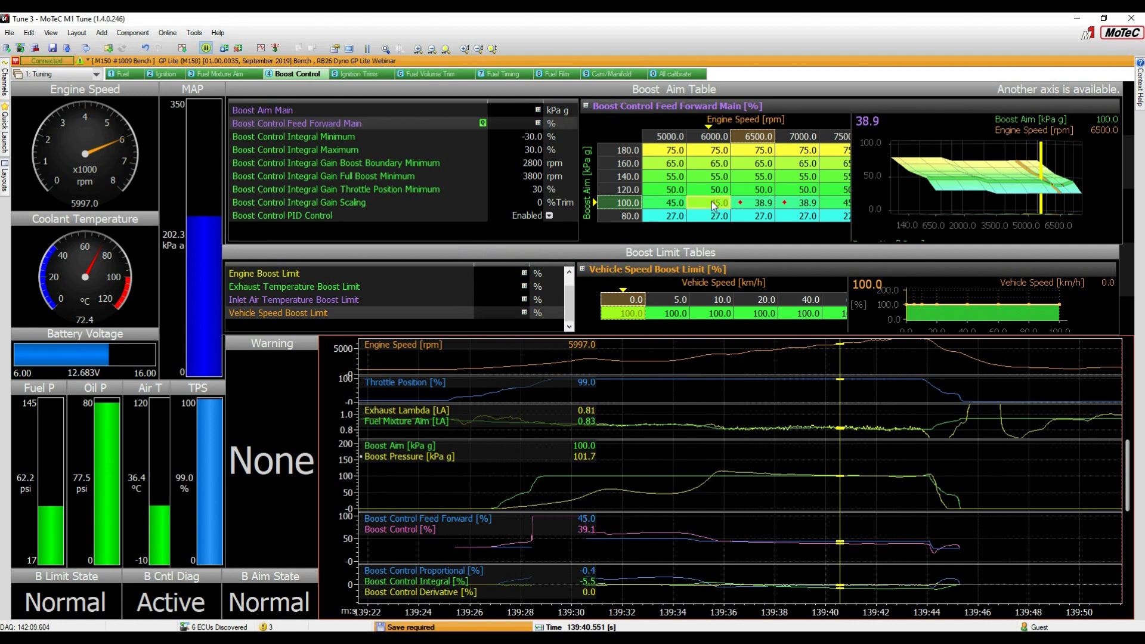
key(equal)
text(39.5)
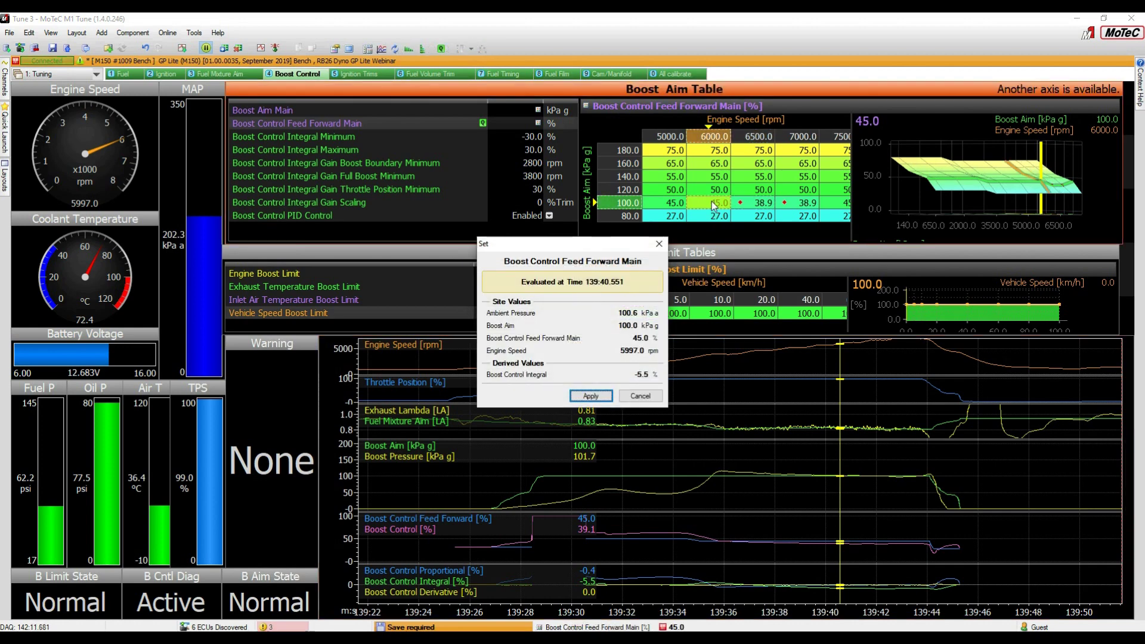
key(Return)
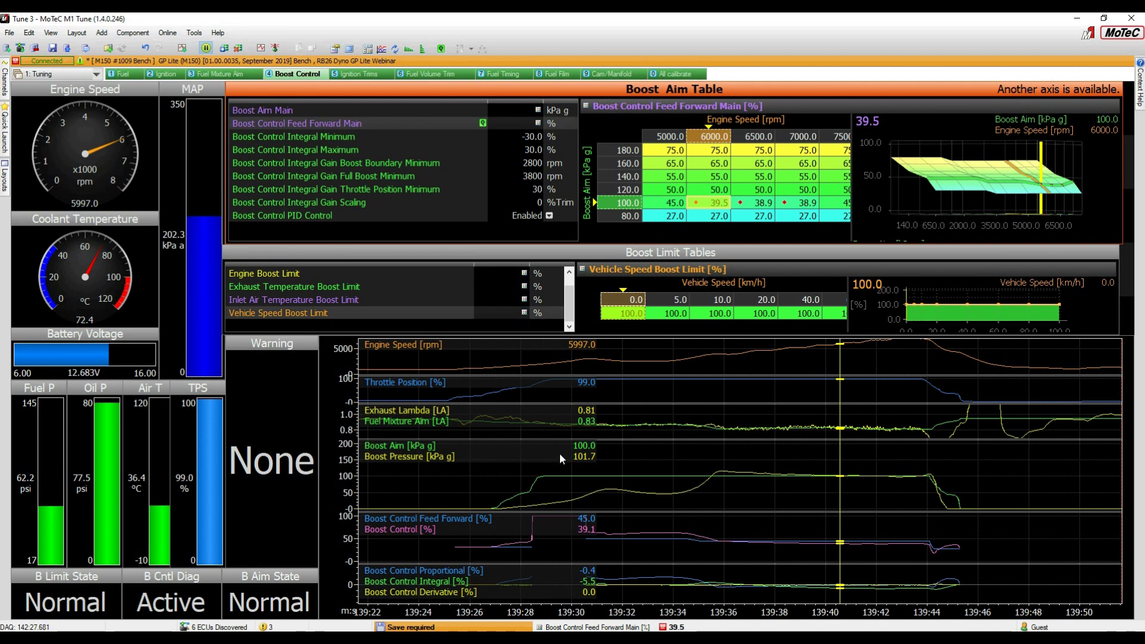
Step: Switch to the webinar presentation and advance from the Boost Tuning slide to the End slide
key(alt+Tab)
key(alt+Tab)
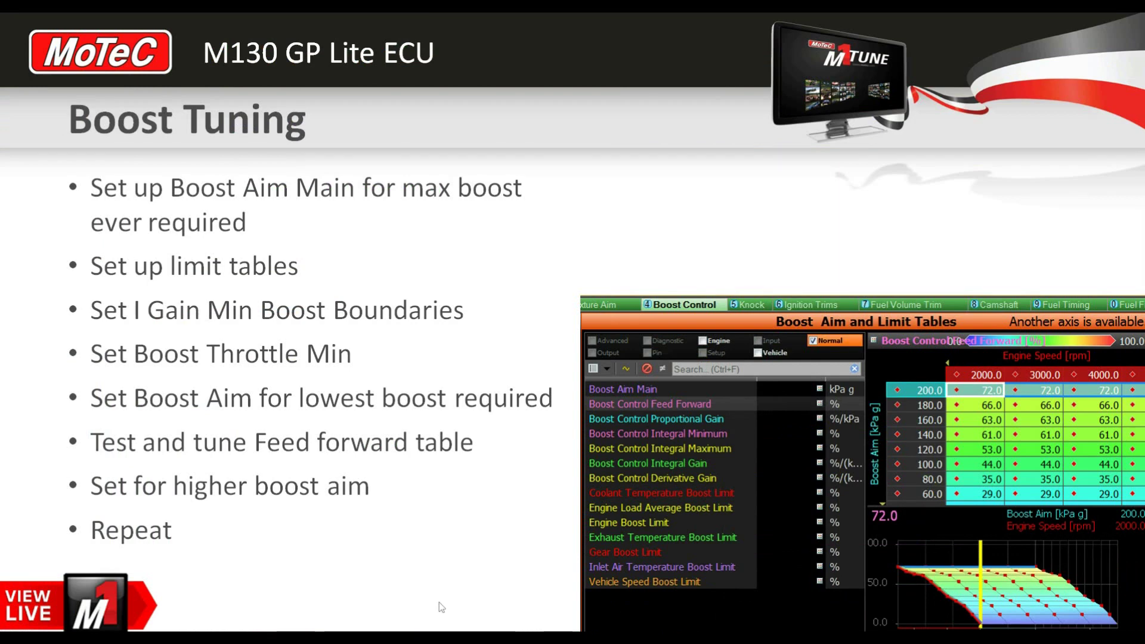
click(422, 577)
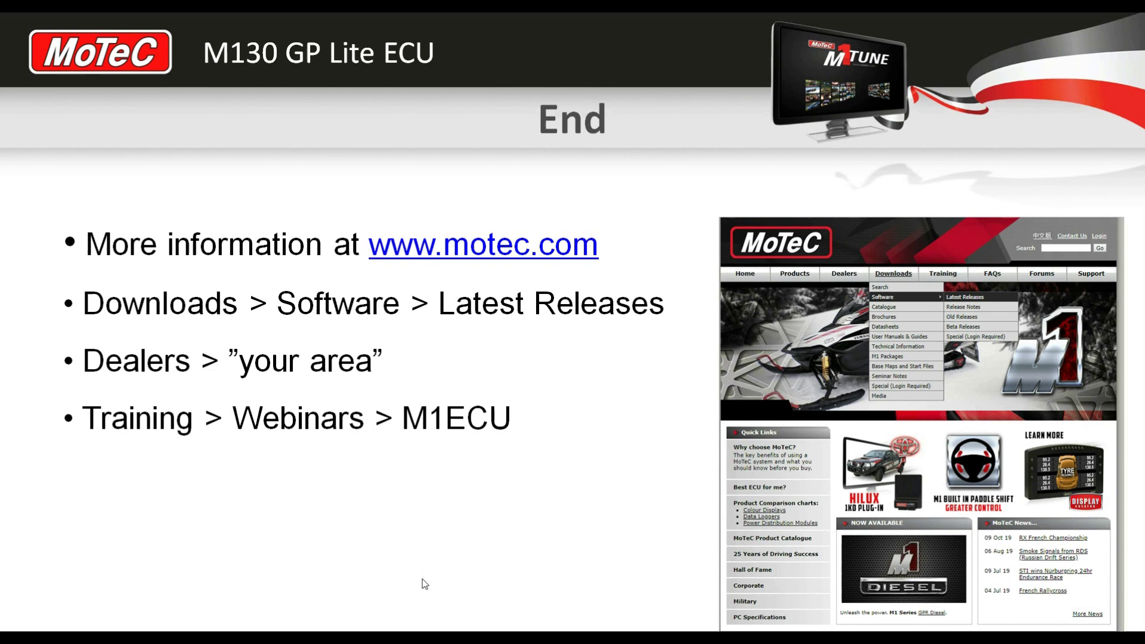